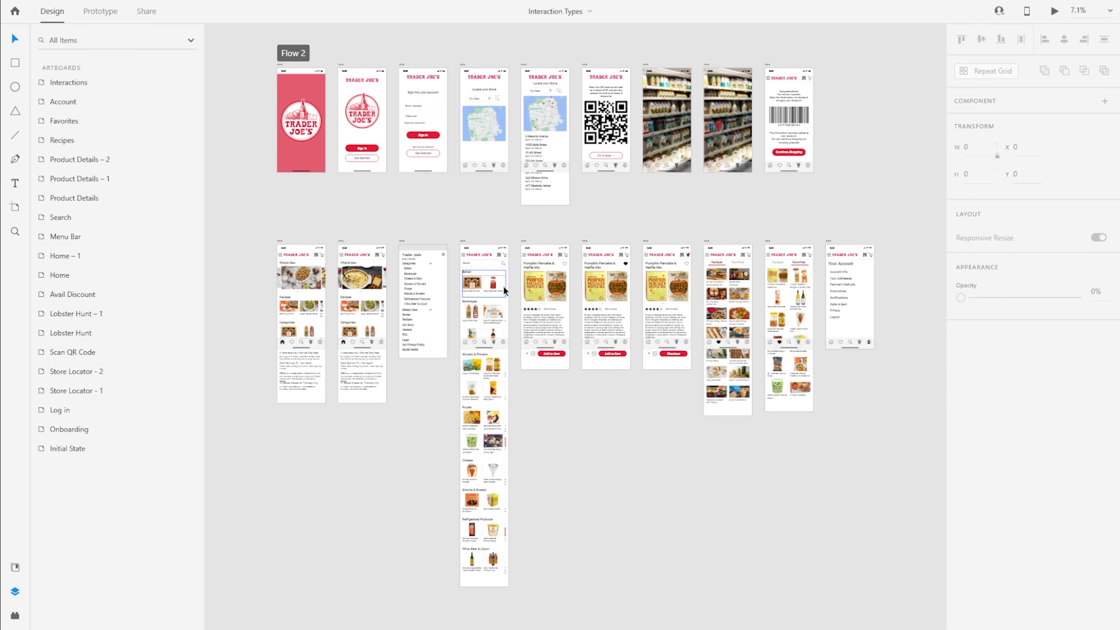
Step: Switch to prototyping and select the Apple Cider Donuts item inside the Baked group of the Search artboard
{"action": "scroll", "coordinate": [502, 287], "scroll_direction": "up", "scroll_amount": 4}
{"action": "scroll", "coordinate": [493, 281], "scroll_direction": "up", "scroll_amount": 3}
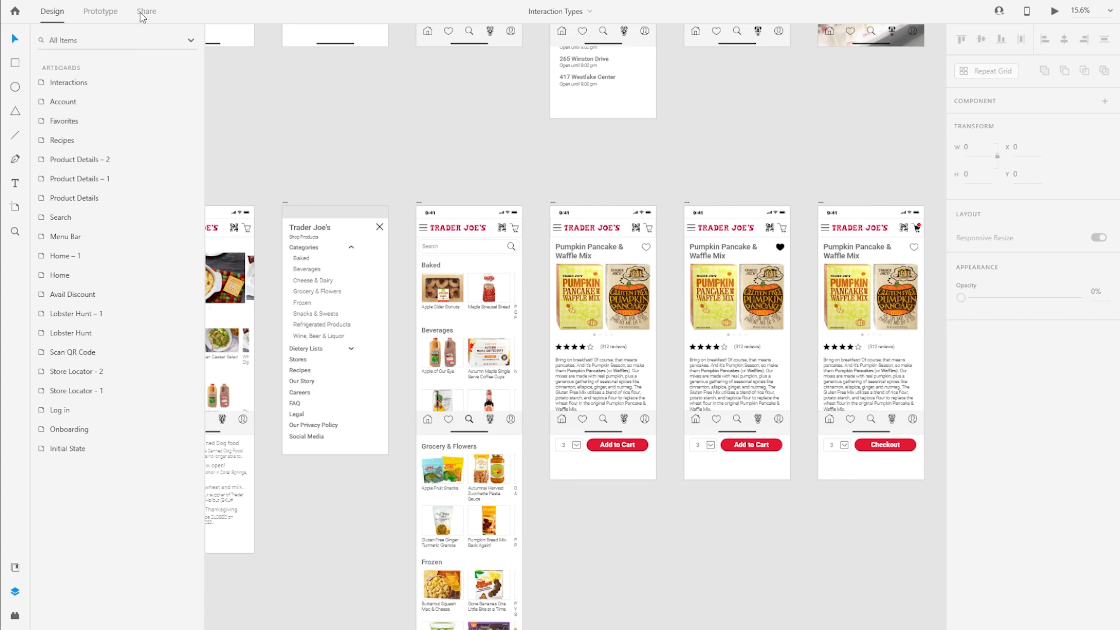
{"action": "left_click", "coordinate": [101, 13]}
{"action": "left_click", "coordinate": [504, 286]}
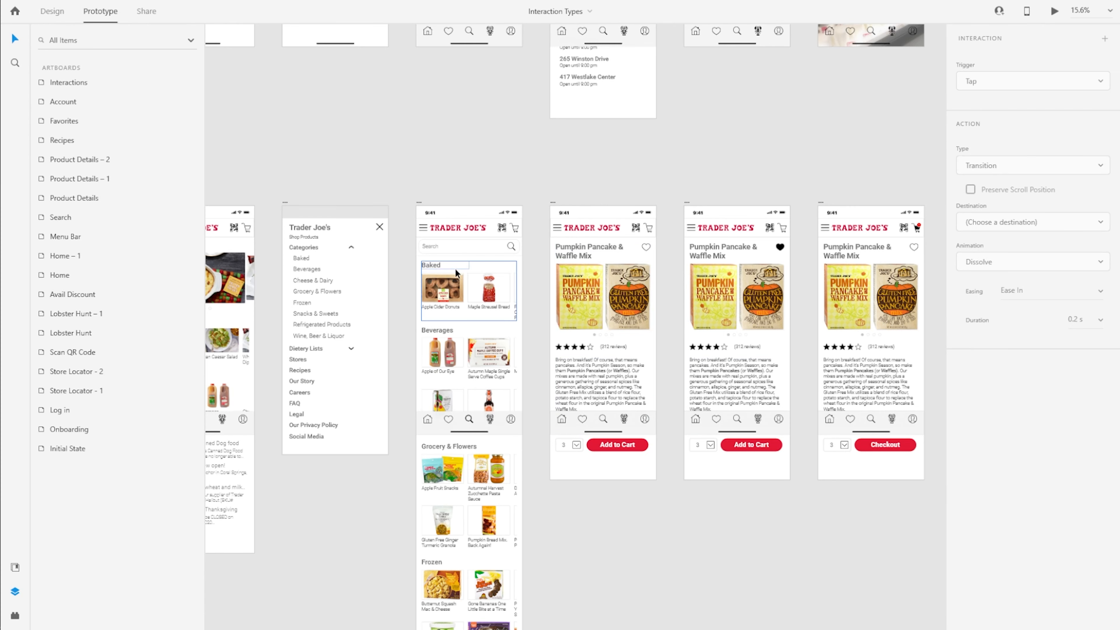
{"action": "left_click", "coordinate": [498, 379]}
{"action": "left_click", "coordinate": [434, 297]}
{"action": "left_click", "coordinate": [443, 296]}
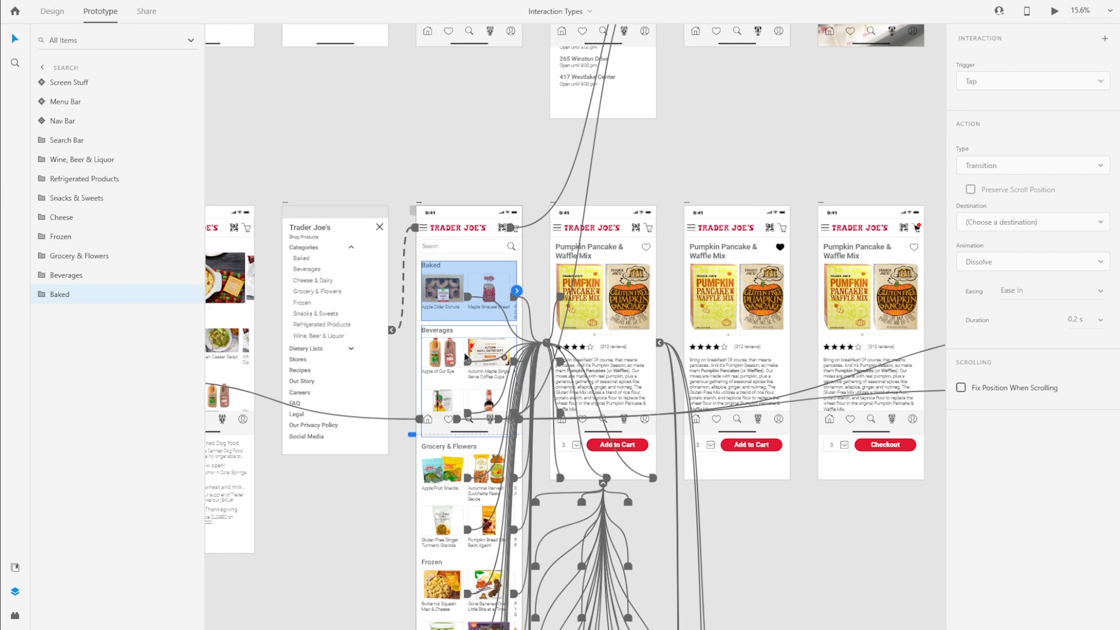
{"action": "double_click", "coordinate": [439, 293]}
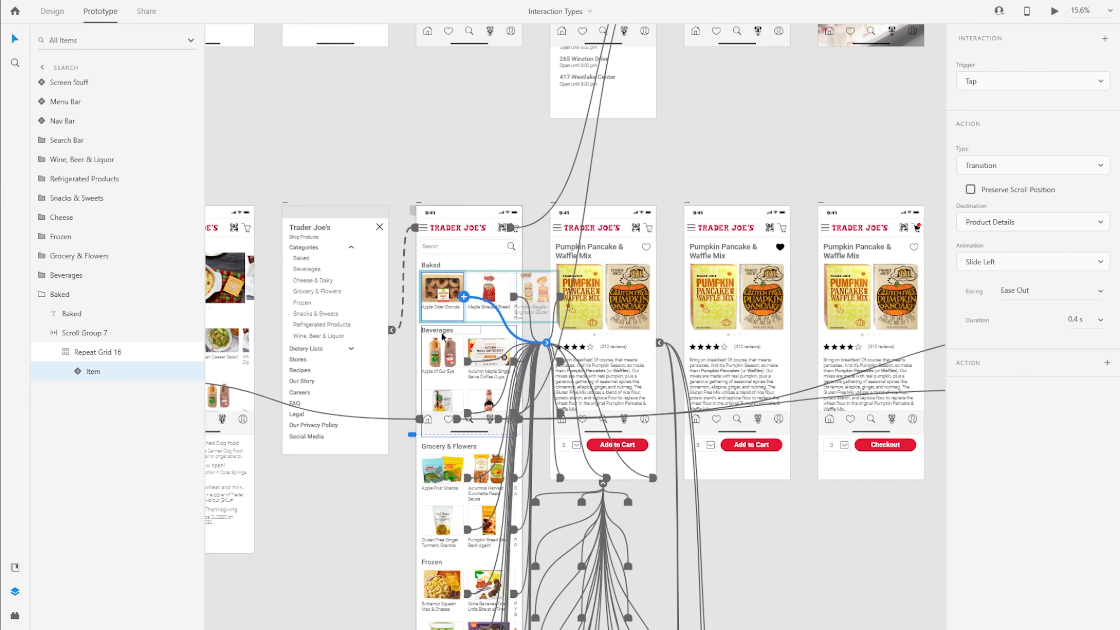
Step: Open the main component of the Apple Cider Donuts item for editing
{"action": "scroll", "coordinate": [441, 347], "scroll_direction": "up", "scroll_amount": 1}
{"action": "scroll", "coordinate": [427, 319], "scroll_direction": "up", "scroll_amount": 3}
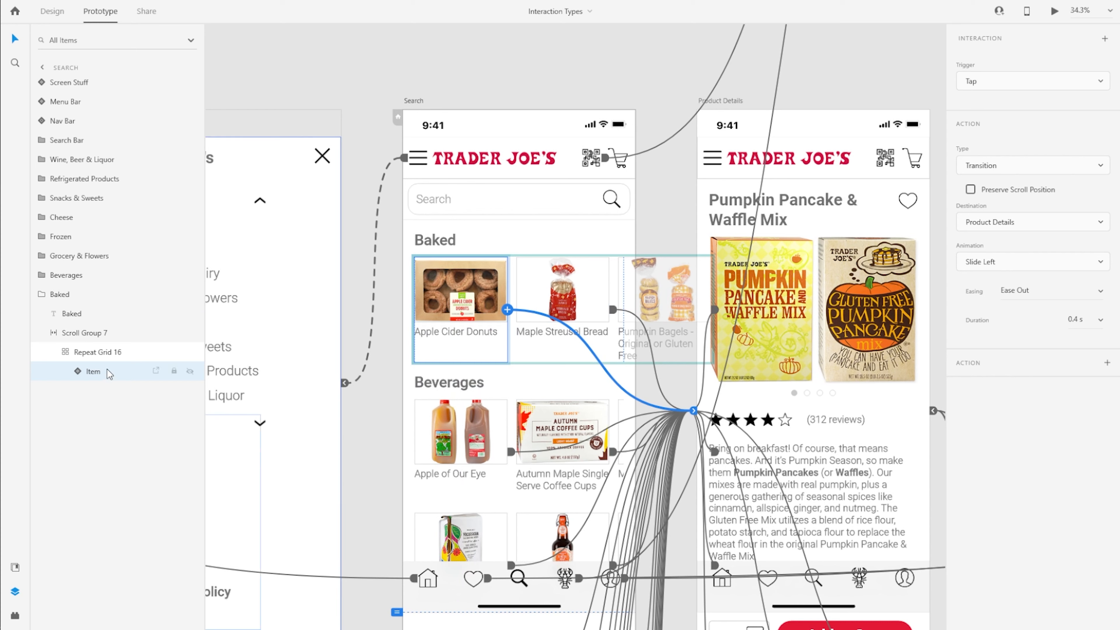
{"action": "right_click", "coordinate": [456, 298]}
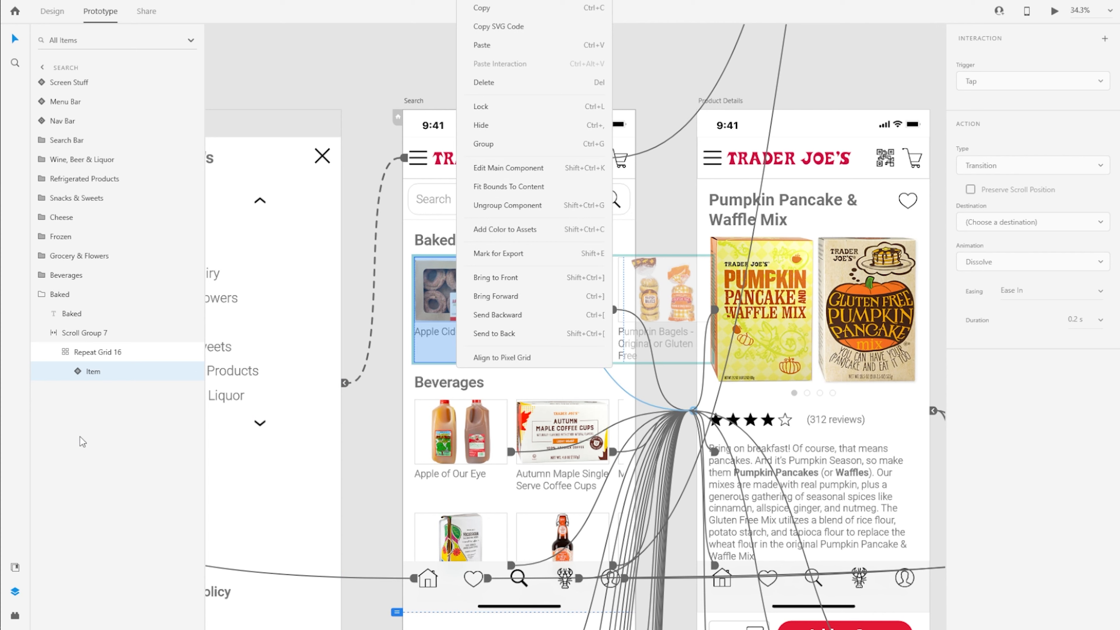
{"action": "left_click", "coordinate": [498, 168]}
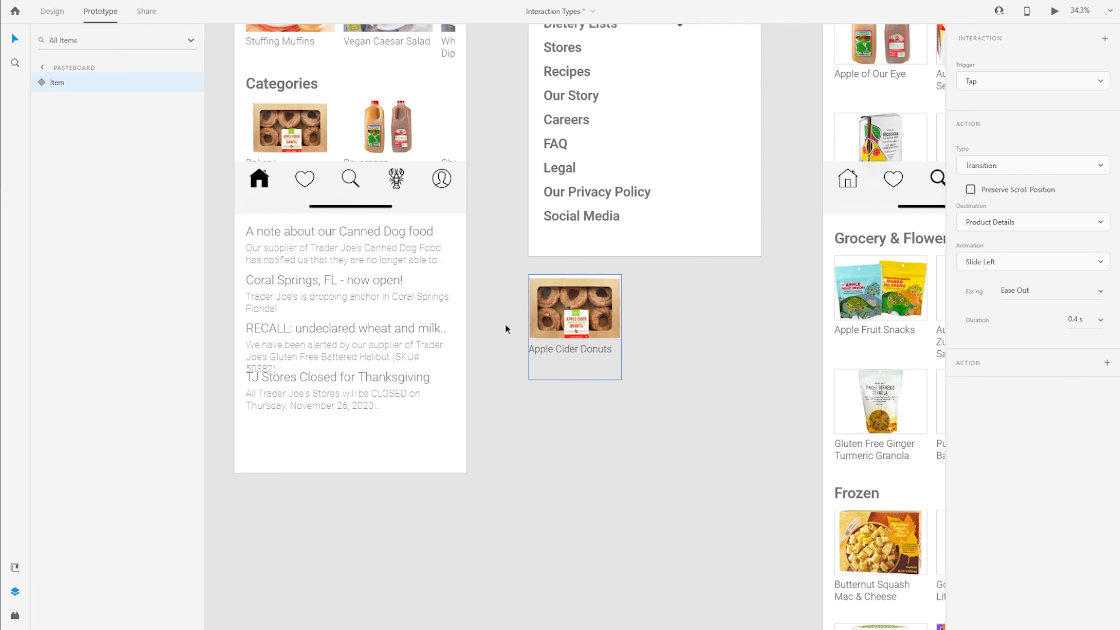
Step: Remove the main component's existing connection and wire the component again to the Product Details artboard
{"action": "scroll", "coordinate": [467, 318], "scroll_direction": "down", "scroll_amount": 3}
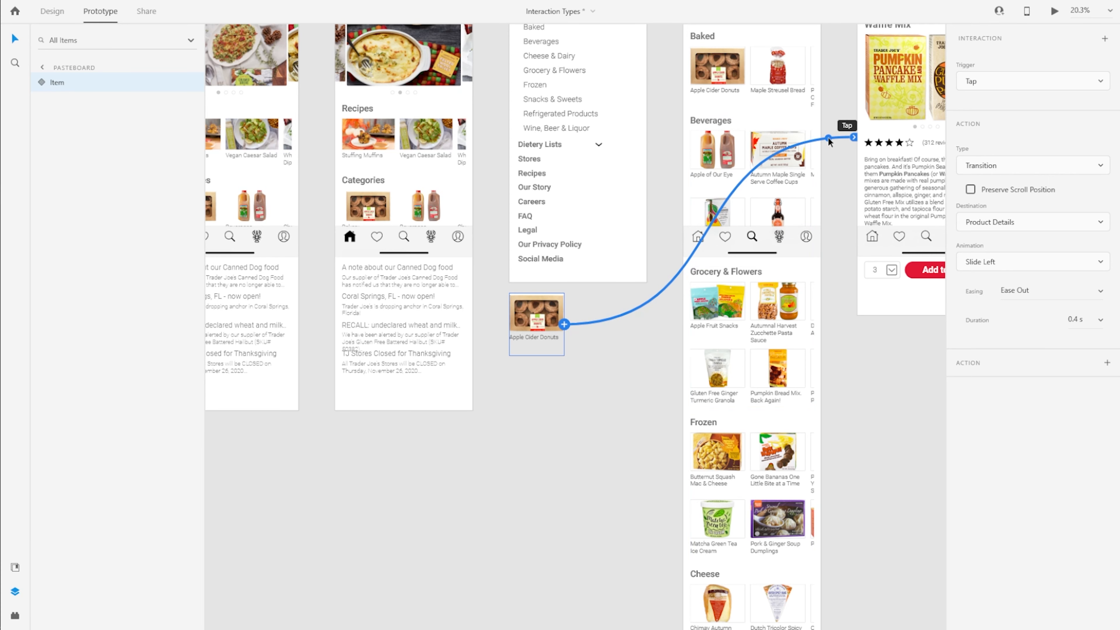
{"action": "left_click_drag", "start_coordinate": [827, 137], "coordinate": [535, 365]}
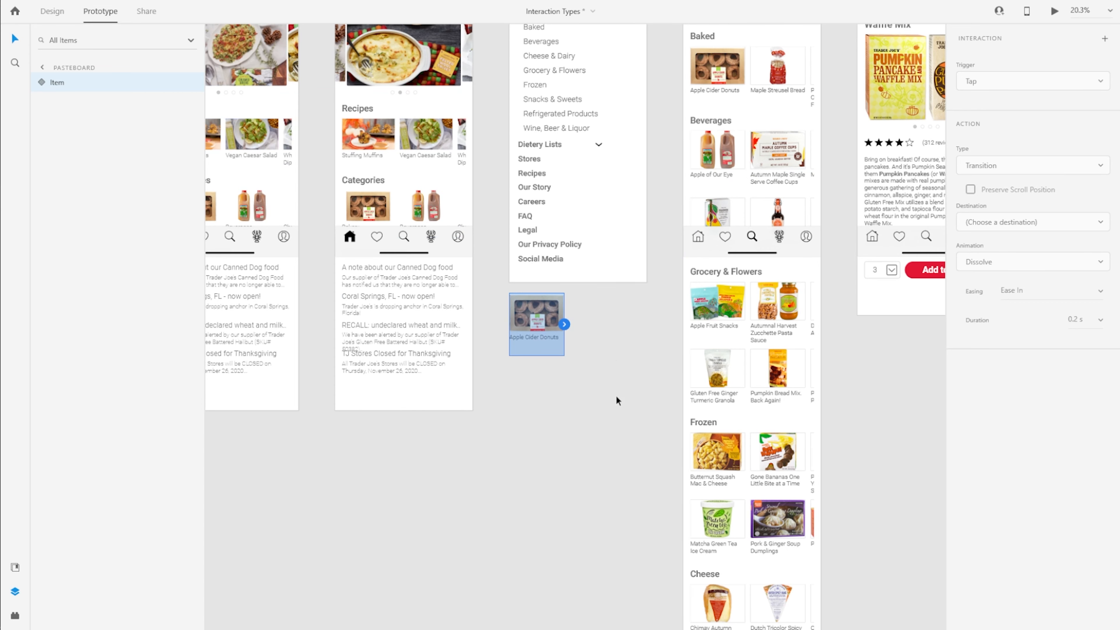
{"action": "scroll", "coordinate": [658, 291], "scroll_direction": "up", "scroll_amount": 3}
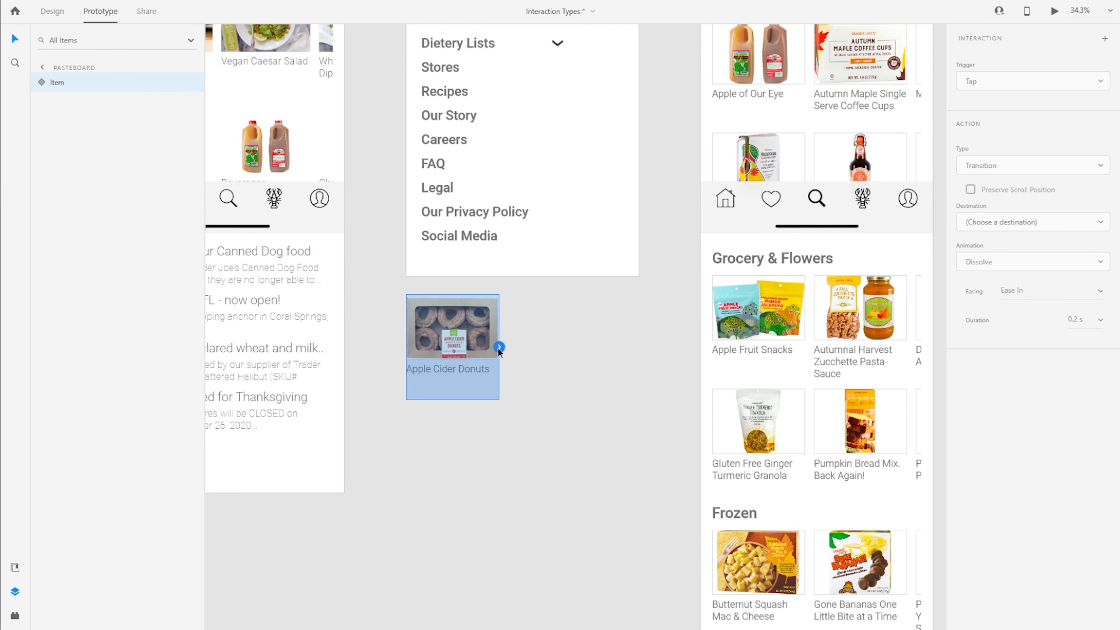
{"action": "scroll", "coordinate": [371, 343], "scroll_direction": "down", "scroll_amount": 3}
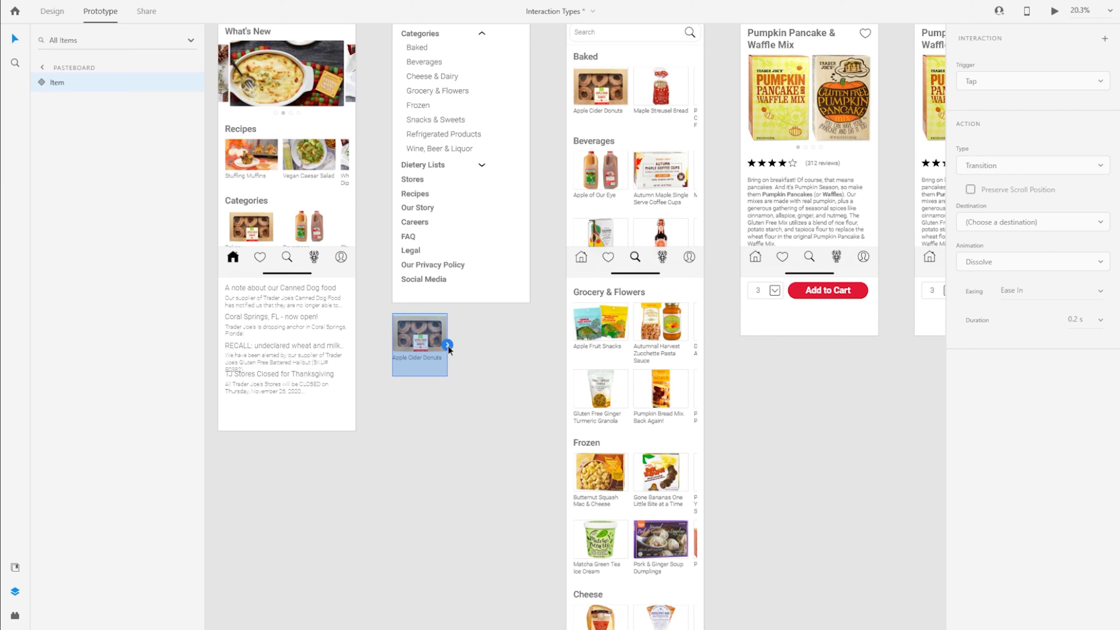
{"action": "left_click_drag", "start_coordinate": [448, 345], "coordinate": [788, 186]}
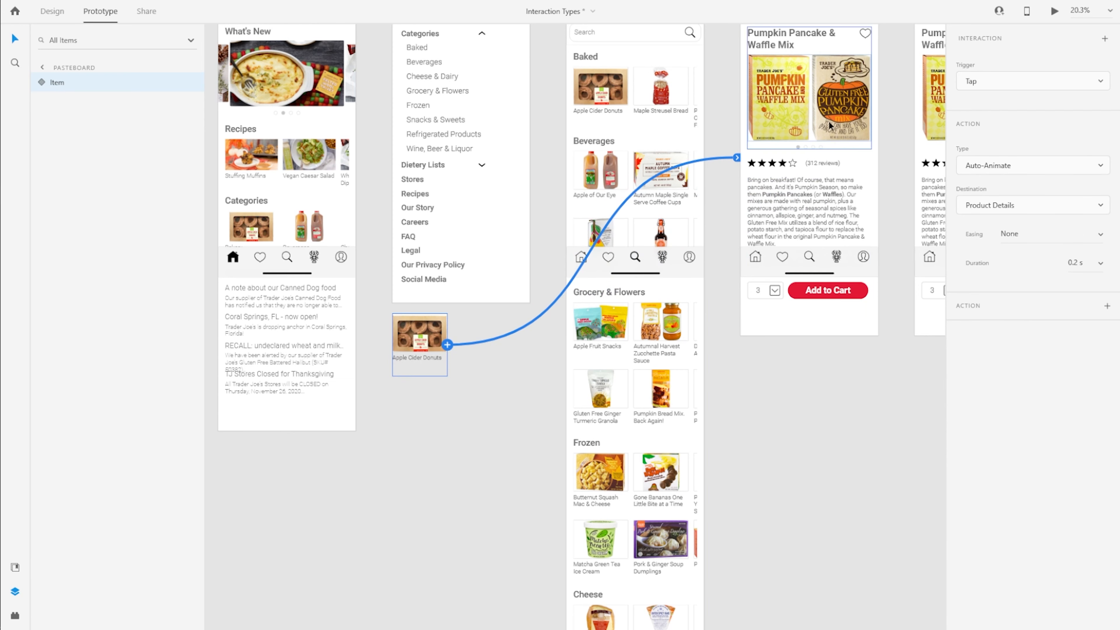
{"action": "scroll", "coordinate": [795, 191], "scroll_direction": "up", "scroll_amount": 2}
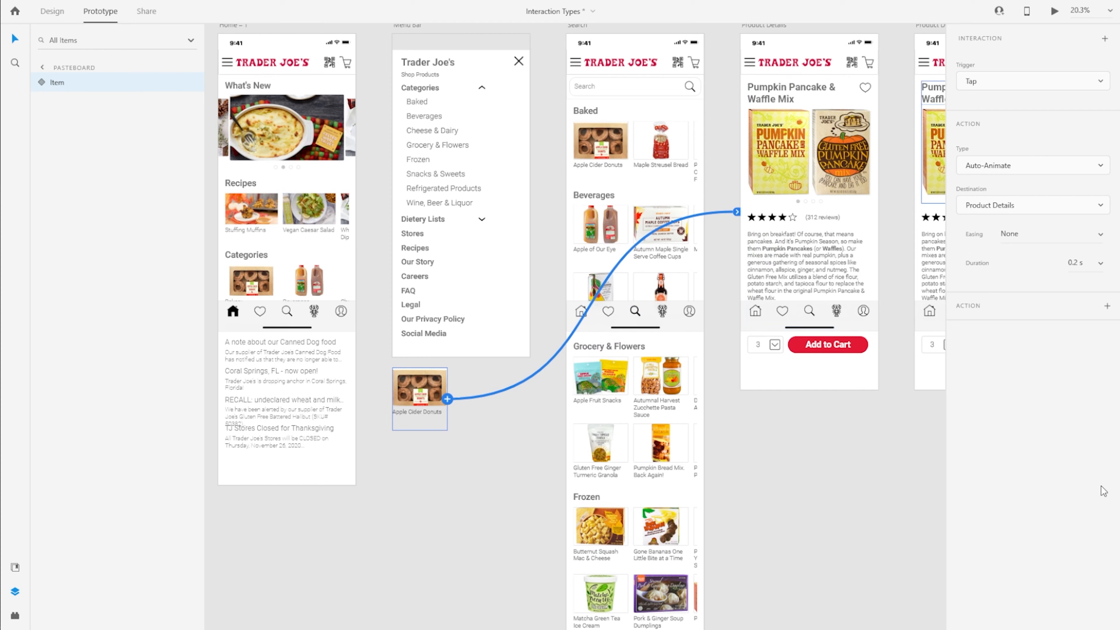
Step: Keep Tap as the trigger of the component's interaction and set its action type to Transition
{"action": "left_click", "coordinate": [1053, 89]}
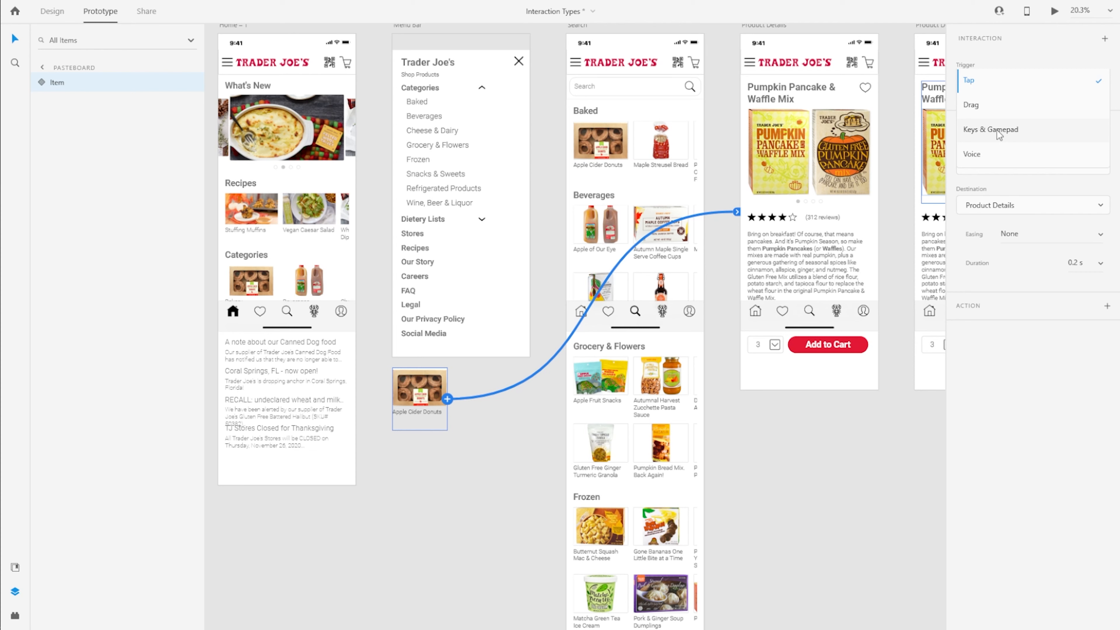
{"action": "left_click", "coordinate": [991, 87]}
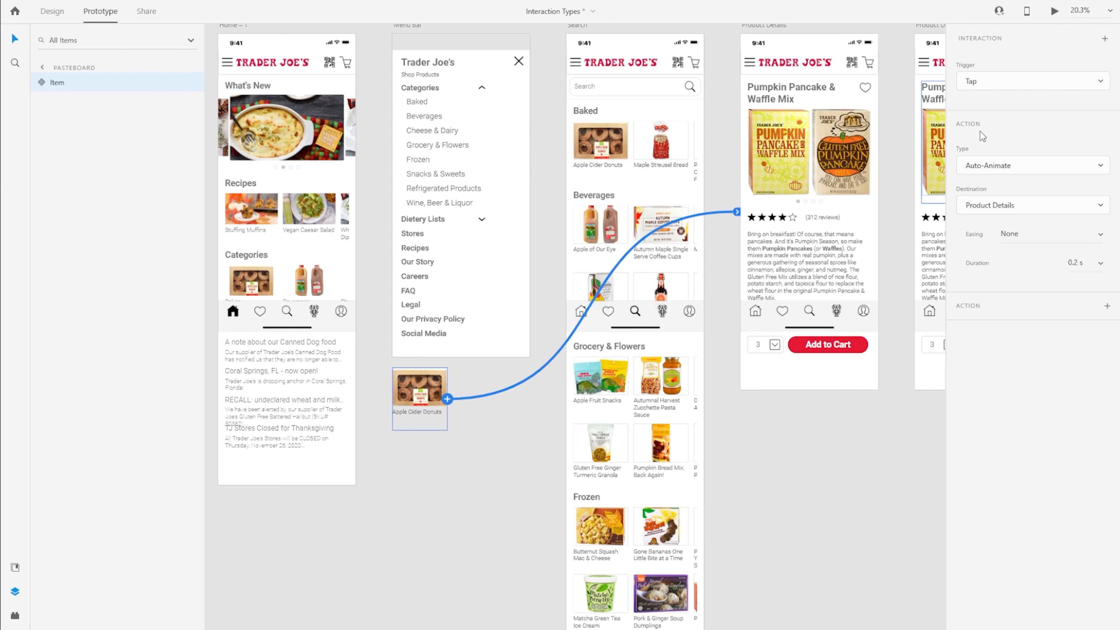
{"action": "left_click", "coordinate": [1012, 176]}
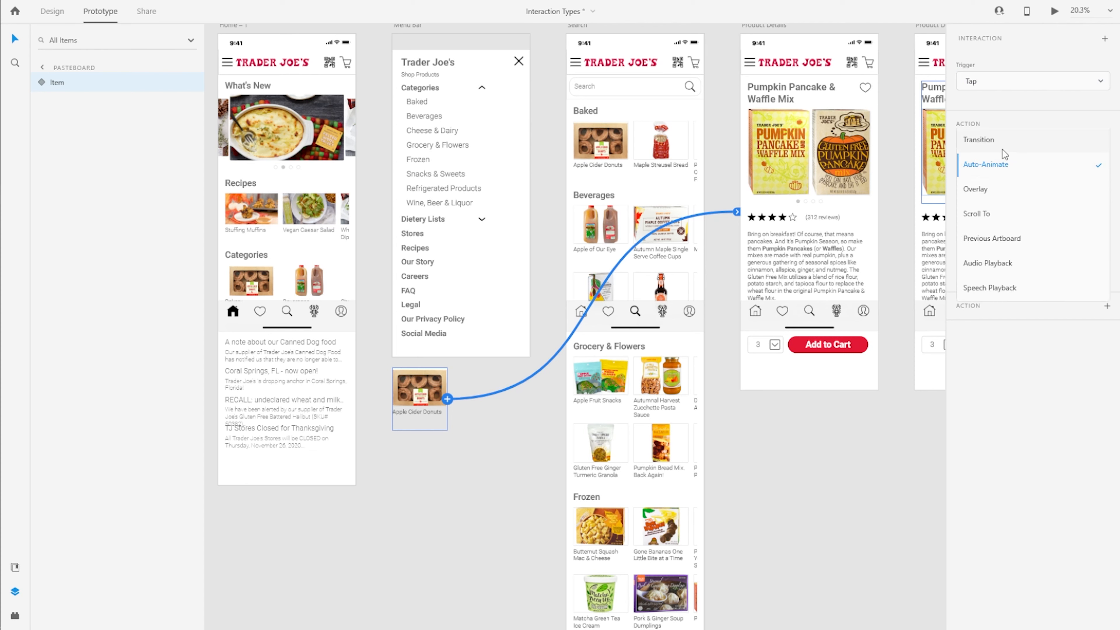
{"action": "left_click", "coordinate": [978, 141]}
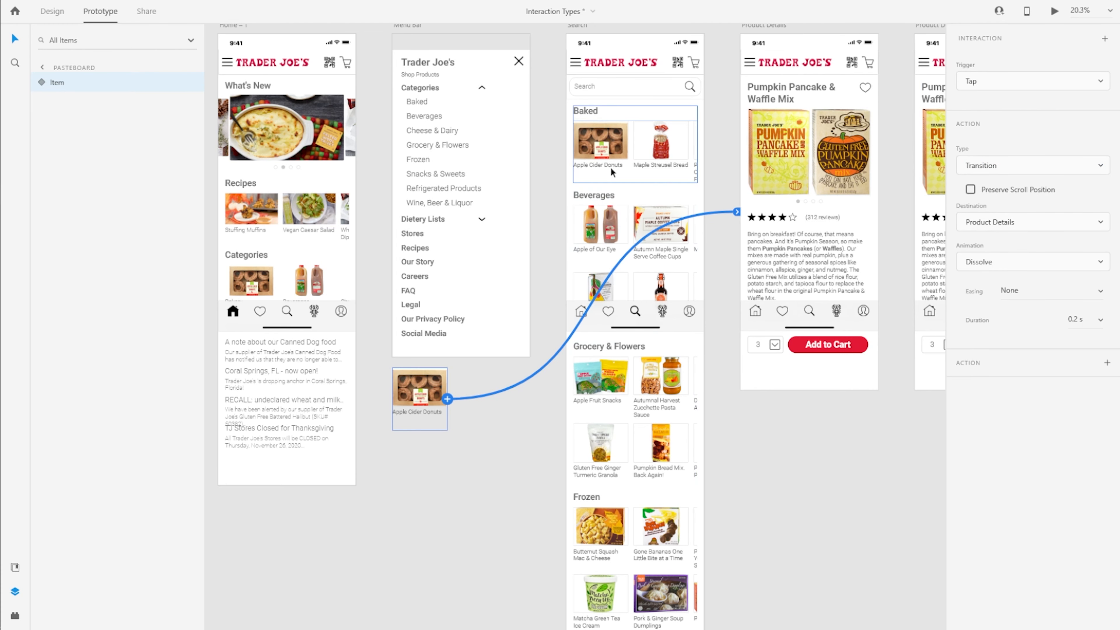
Step: Examine the action types and the list of destination artboards, keeping Transition and Product Details for the interaction
{"action": "scroll", "coordinate": [600, 190], "scroll_direction": "up", "scroll_amount": 2}
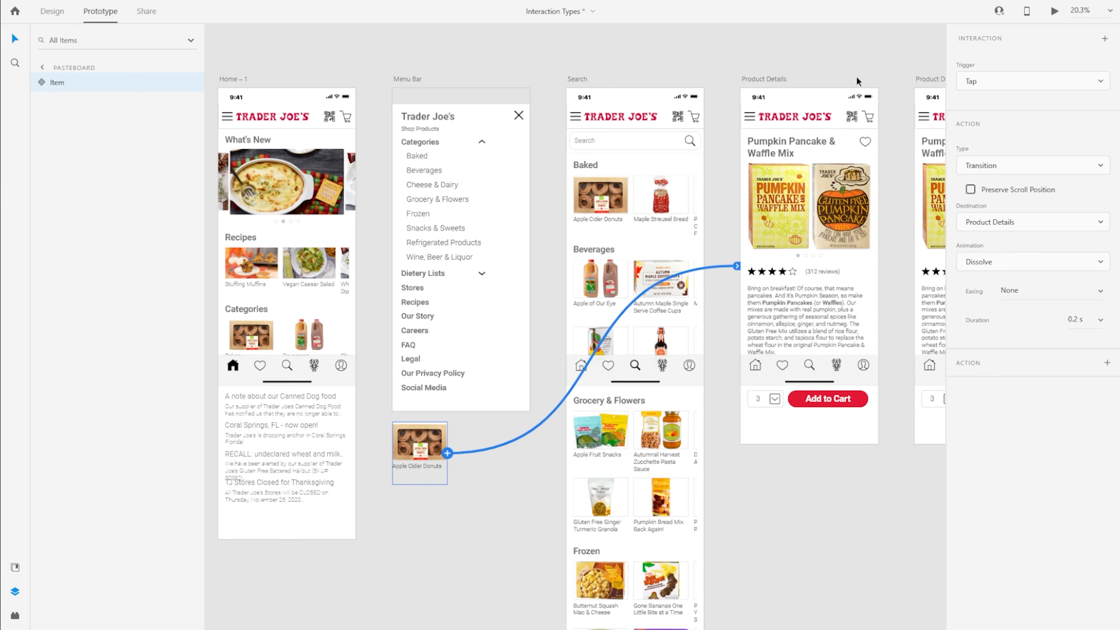
{"action": "key", "text": "space"}
{"action": "key", "text": "space"}
{"action": "key", "text": "space"}
{"action": "key", "text": "space"}
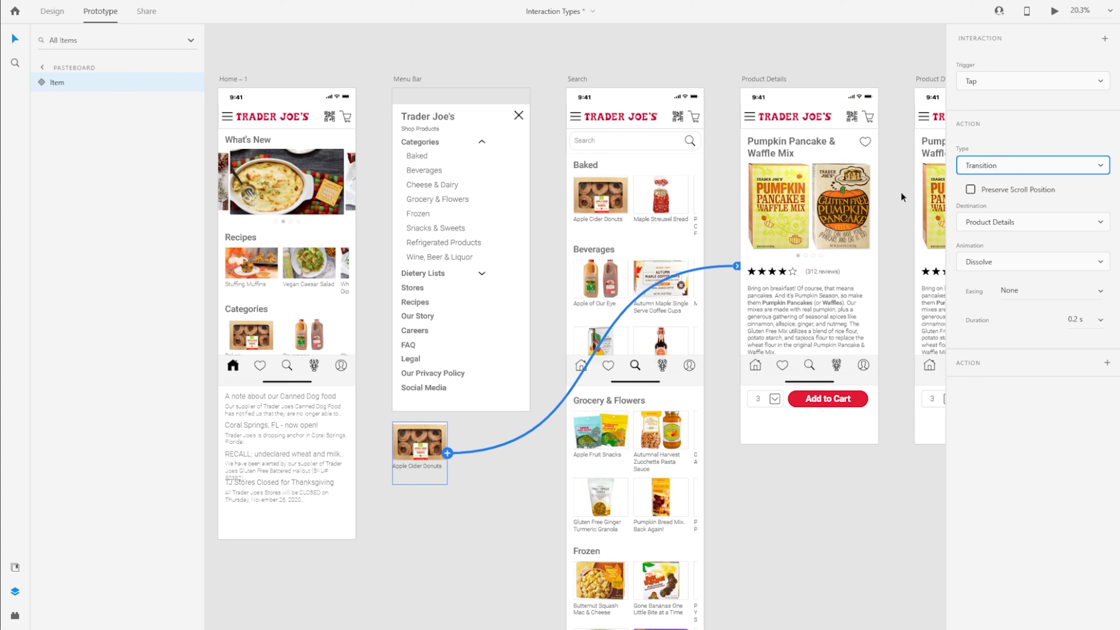
{"action": "left_click", "coordinate": [1028, 165]}
{"action": "left_click", "coordinate": [995, 143]}
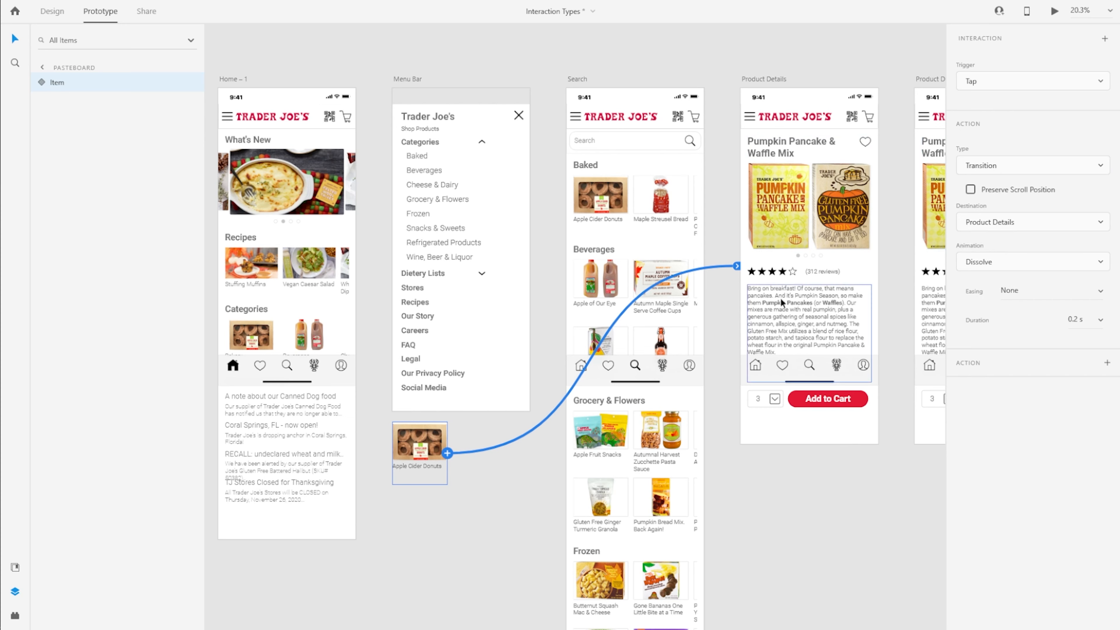
{"action": "left_click", "coordinate": [1094, 222]}
{"action": "scroll", "coordinate": [1041, 251], "scroll_direction": "up", "scroll_amount": 5}
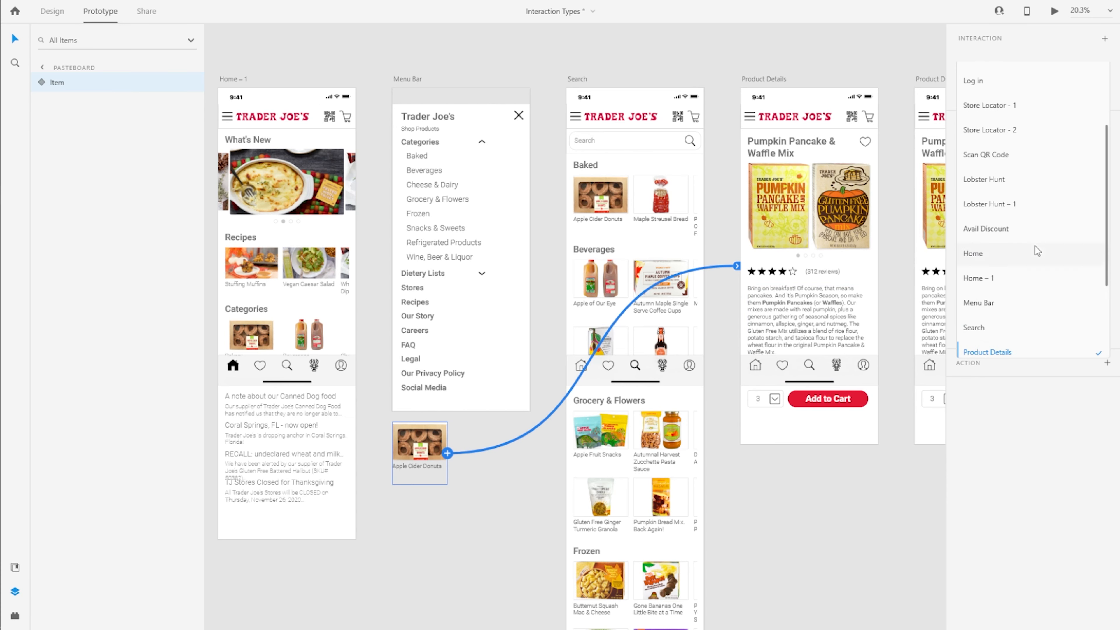
{"action": "scroll", "coordinate": [1036, 246], "scroll_direction": "down", "scroll_amount": 5}
{"action": "scroll", "coordinate": [1035, 250], "scroll_direction": "up", "scroll_amount": 5}
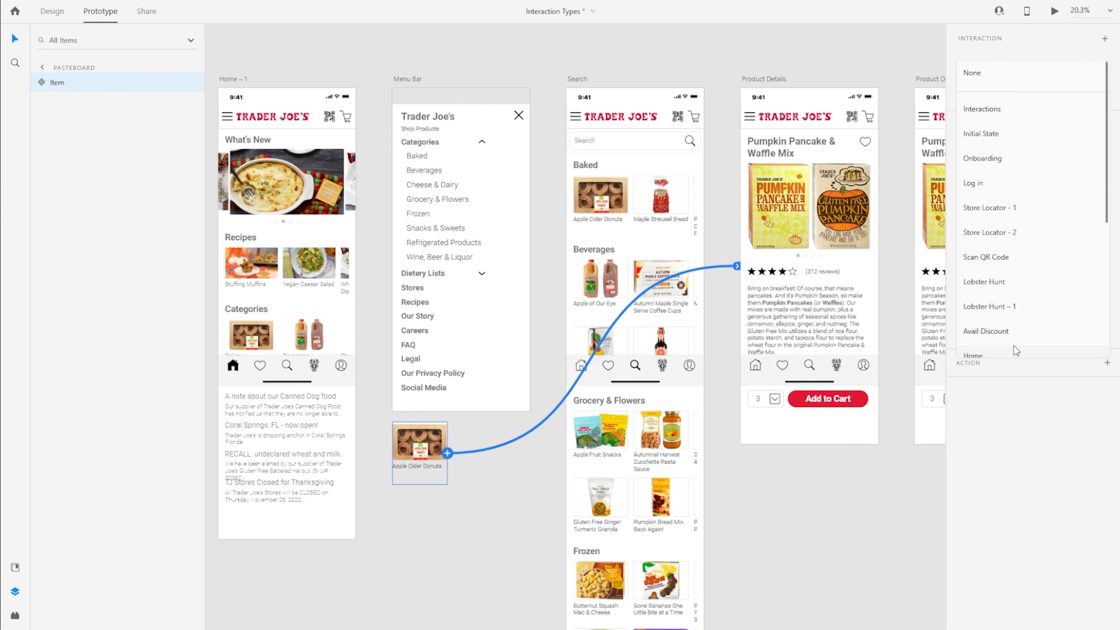
{"action": "scroll", "coordinate": [1014, 346], "scroll_direction": "down", "scroll_amount": 5}
{"action": "left_click", "coordinate": [1041, 506]}
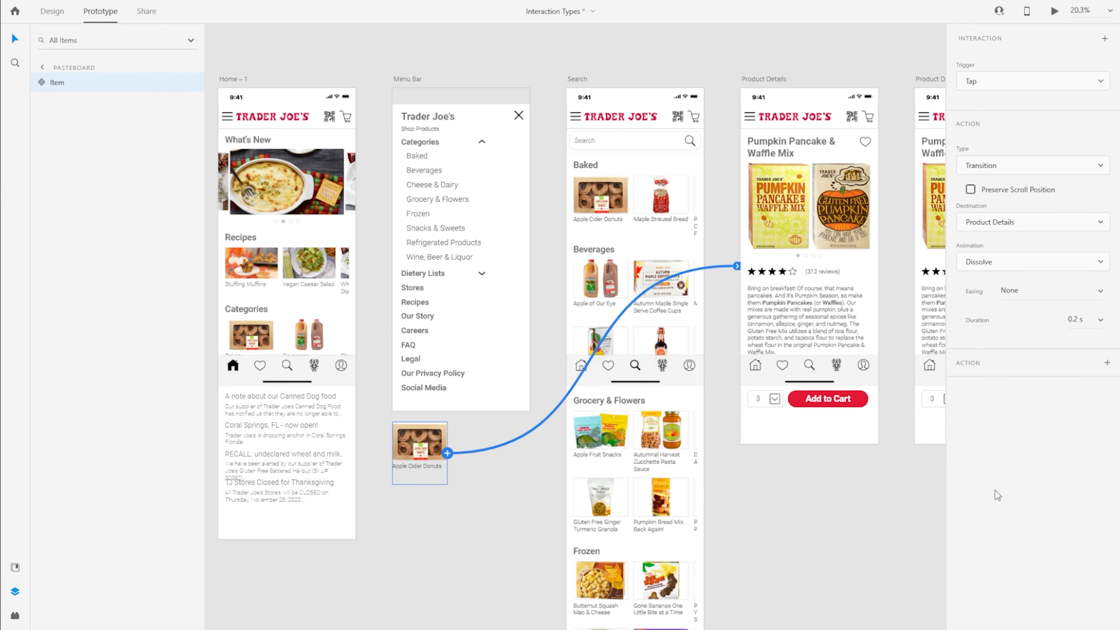
Step: Set the transition animation of the component's interaction to Slide Right
{"action": "left_click", "coordinate": [974, 263]}
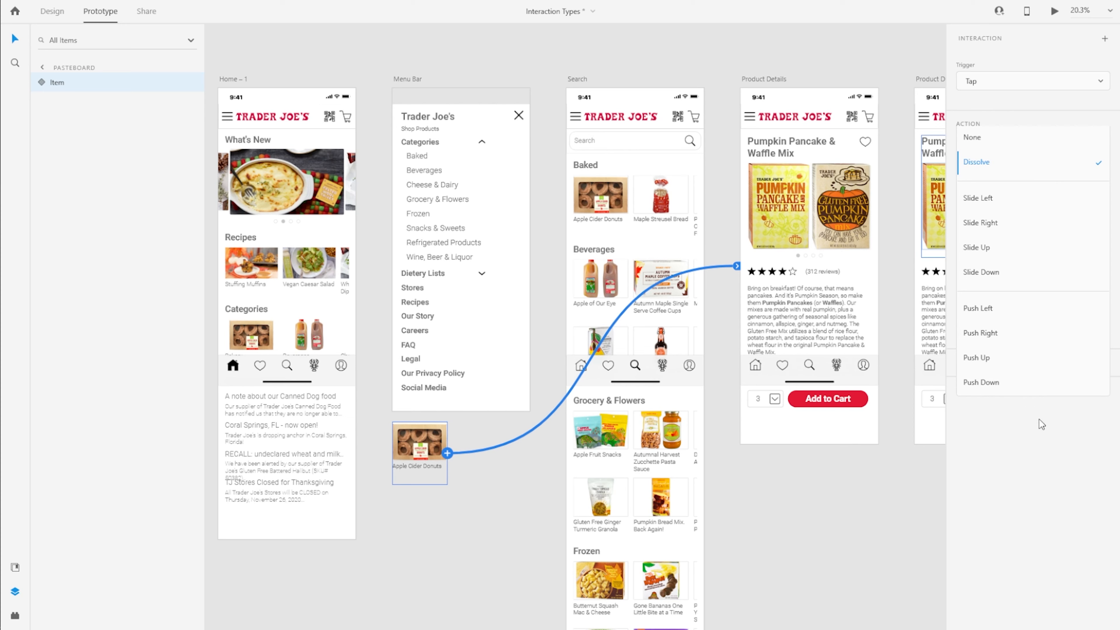
{"action": "left_click", "coordinate": [983, 223]}
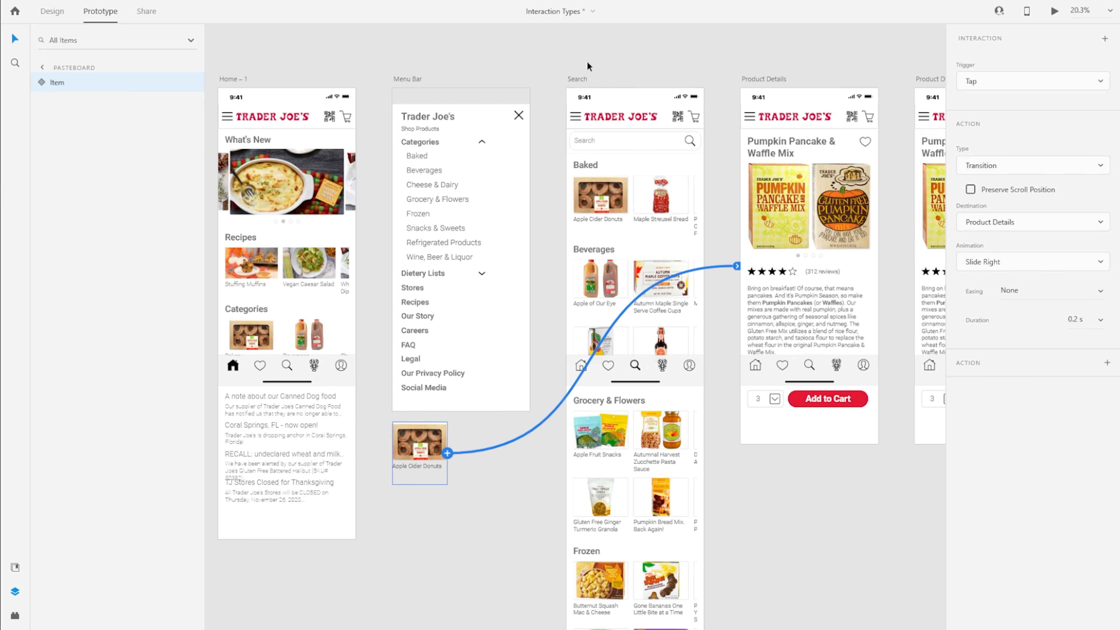
Step: Preview the prototype from the Search artboard and test opening Pumpkin Pancake & Waffle Mix under Grocery & Flowers
{"action": "left_click", "coordinate": [577, 79]}
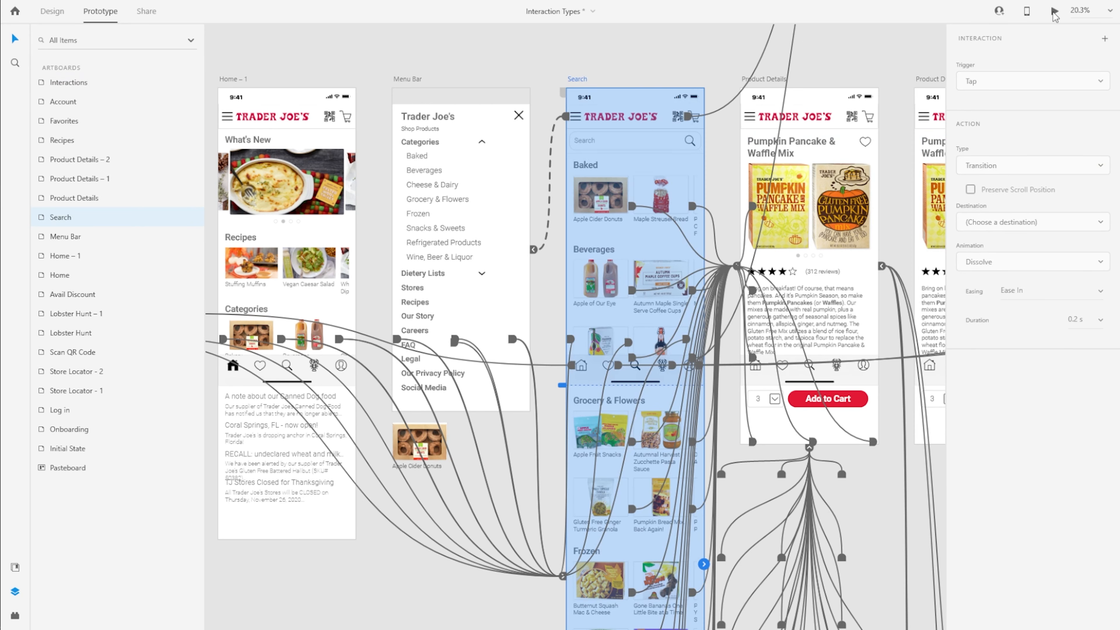
{"action": "left_click", "coordinate": [1055, 10]}
{"action": "left_click_drag", "start_coordinate": [161, 13], "coordinate": [597, 2]}
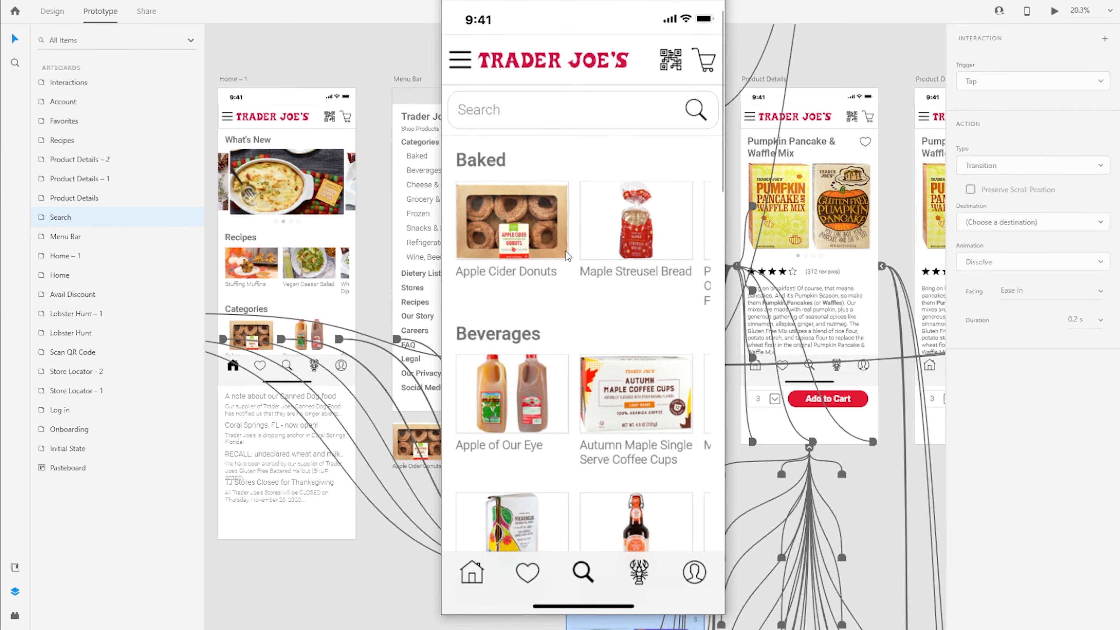
{"action": "scroll", "coordinate": [640, 466], "scroll_direction": "down", "scroll_amount": 6}
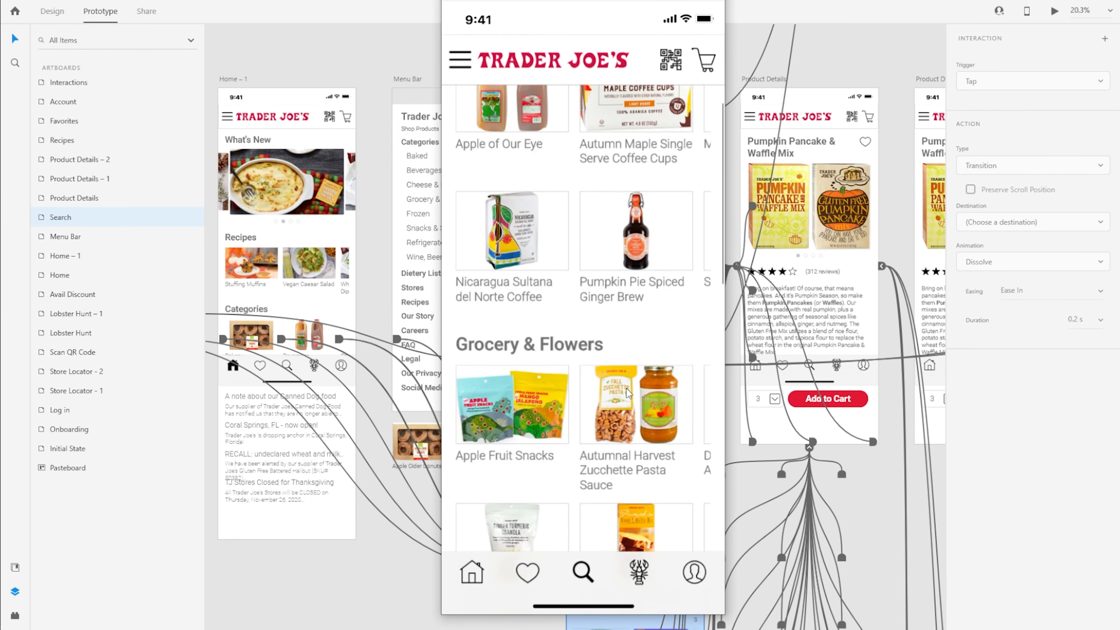
{"action": "left_click_drag", "start_coordinate": [639, 374], "coordinate": [346, 354]}
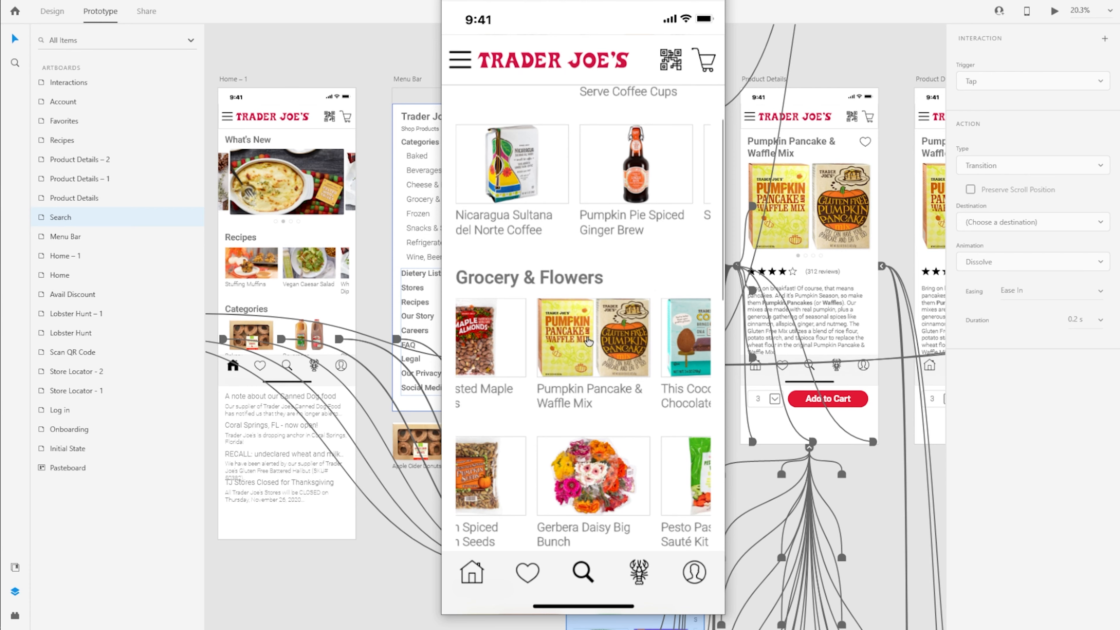
{"action": "left_click", "coordinate": [588, 340]}
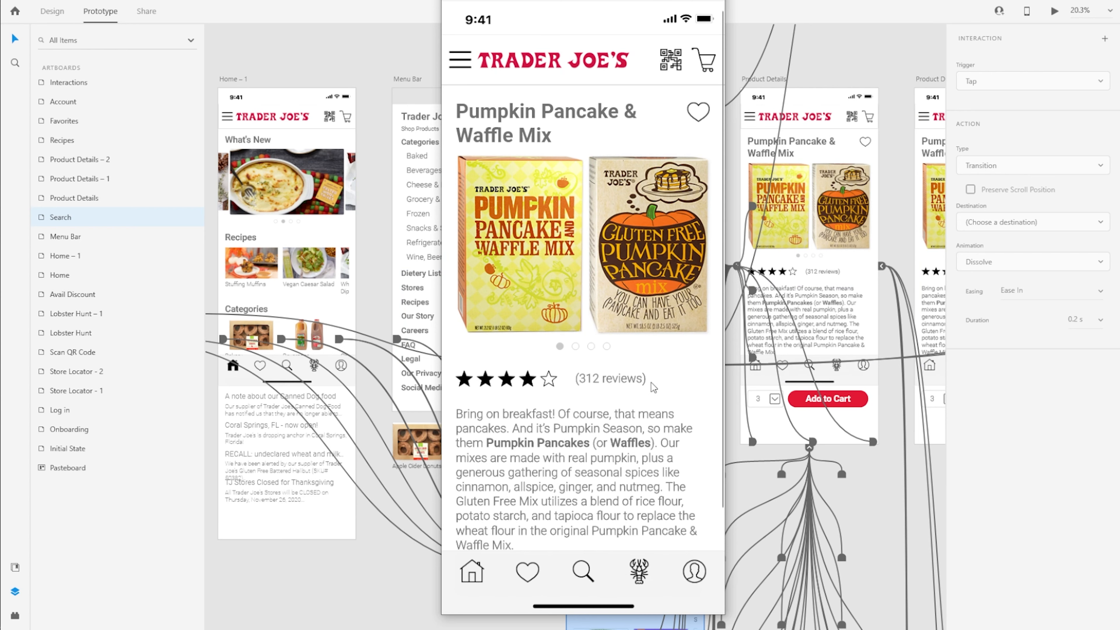
{"action": "left_click", "coordinate": [711, 1]}
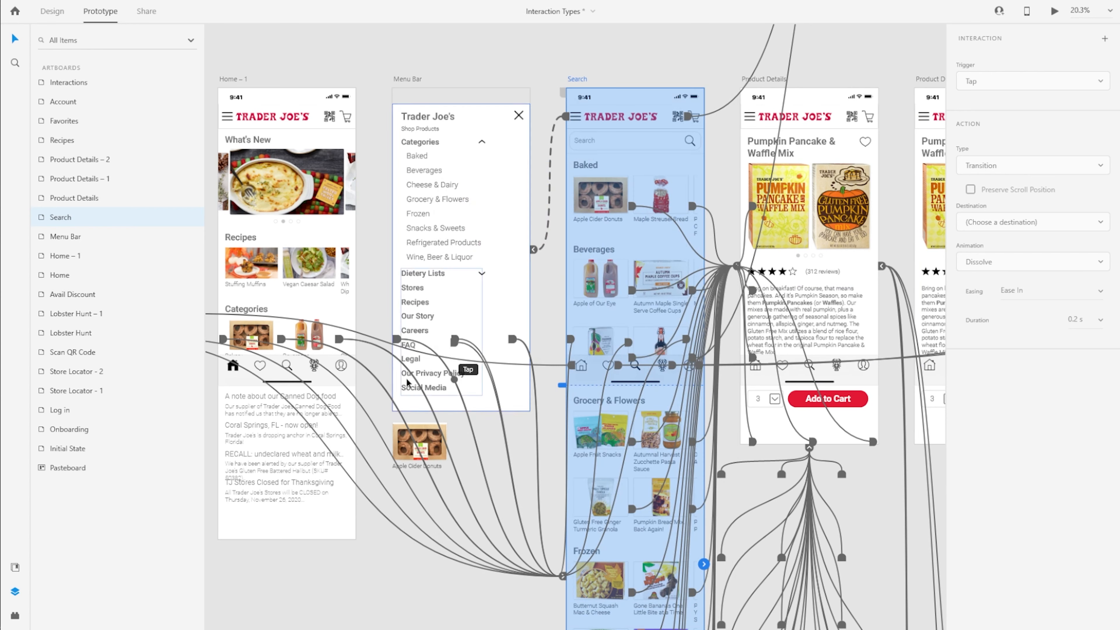
Step: Select the Apple Cider Donuts main component again and set its transition animation to Push Left
{"action": "left_click", "coordinate": [430, 566]}
{"action": "left_click", "coordinate": [432, 458]}
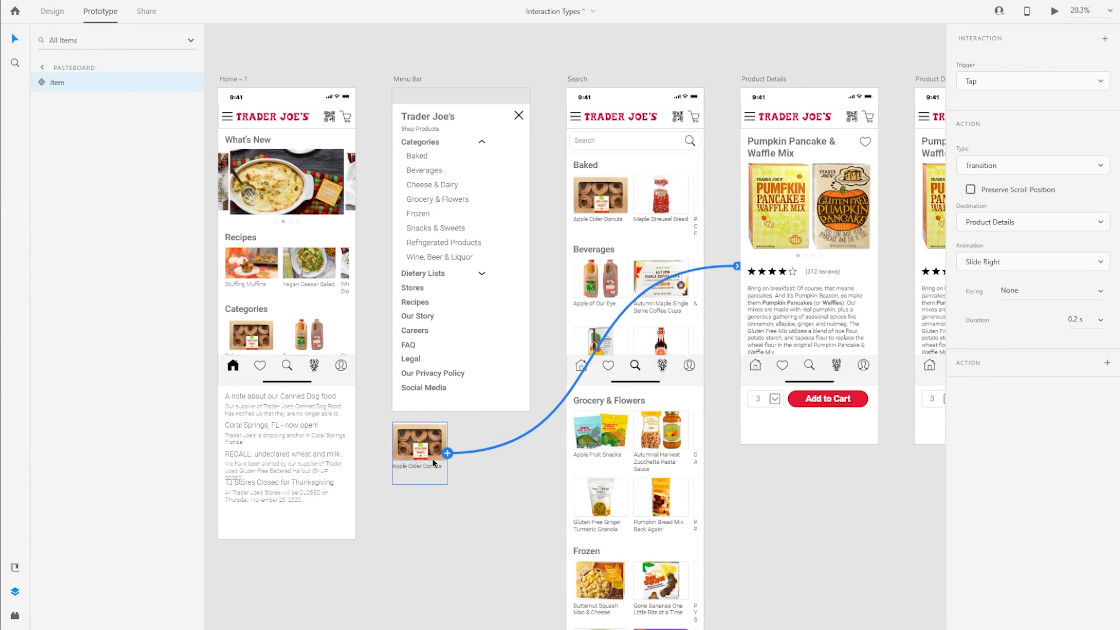
{"action": "left_click", "coordinate": [1012, 265]}
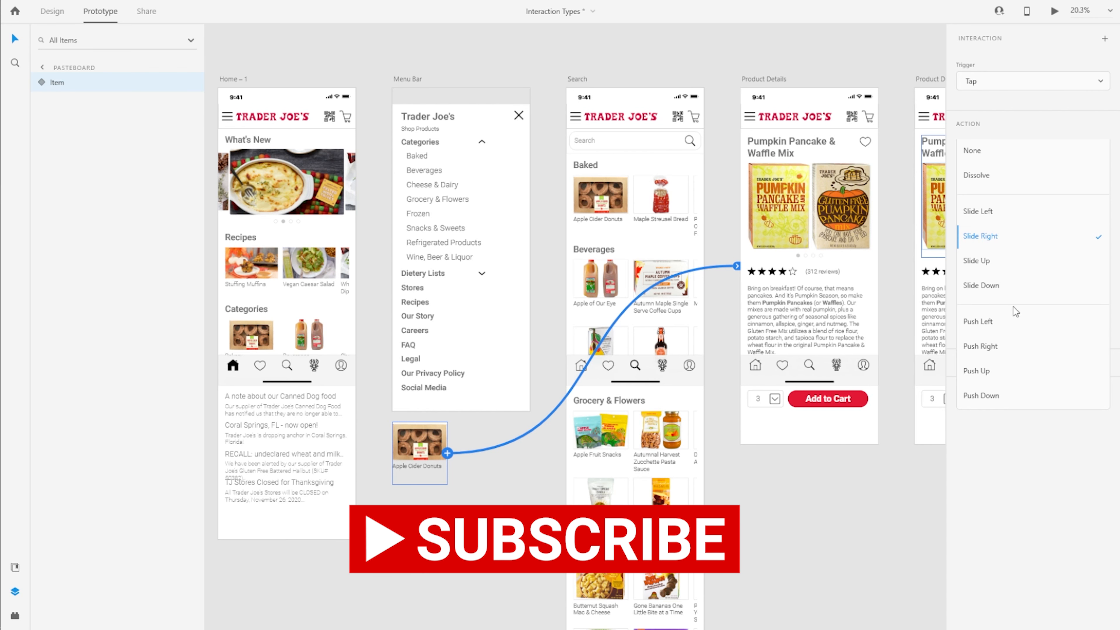
{"action": "left_click", "coordinate": [1024, 321]}
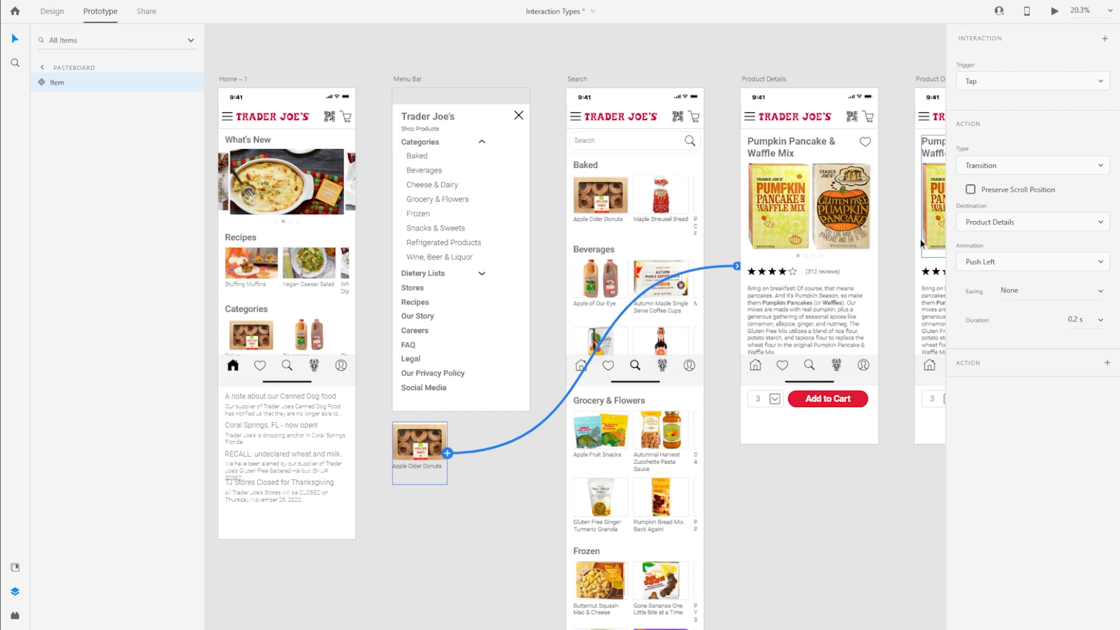
Step: Preview the prototype from the Search artboard and test the Push Left transition by opening Pumpkin Pancake & Waffle Mix under Grocery & Flowers
{"action": "left_click", "coordinate": [570, 76]}
{"action": "left_click", "coordinate": [577, 79]}
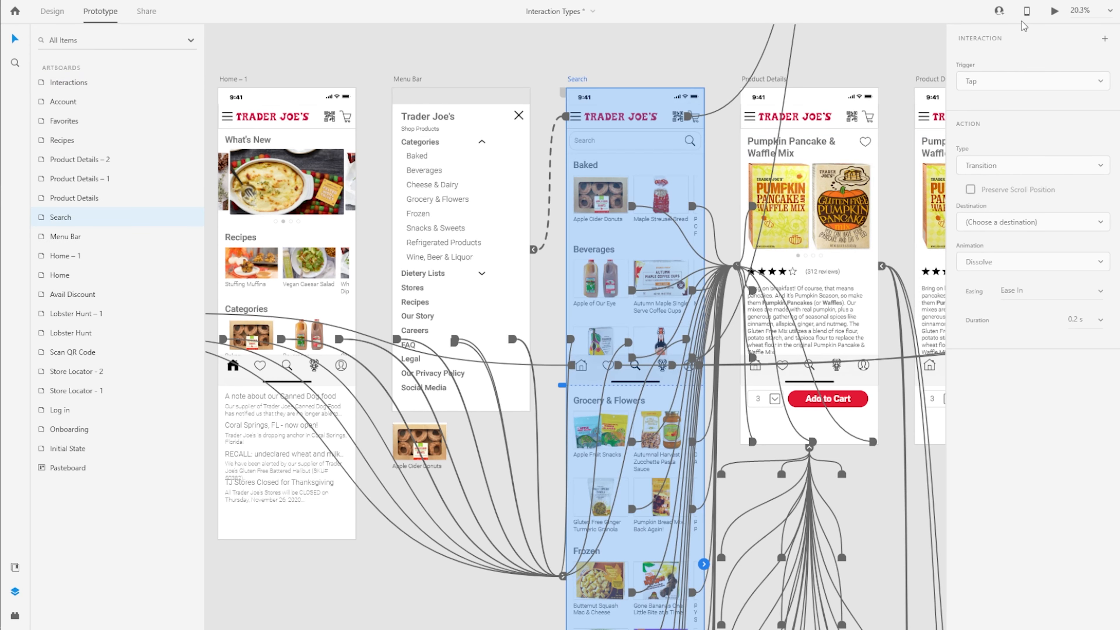
{"action": "left_click", "coordinate": [1054, 12]}
{"action": "left_click_drag", "start_coordinate": [170, 10], "coordinate": [578, 10]}
{"action": "scroll", "coordinate": [594, 411], "scroll_direction": "down", "scroll_amount": 10}
{"action": "left_click_drag", "start_coordinate": [619, 332], "coordinate": [393, 340]}
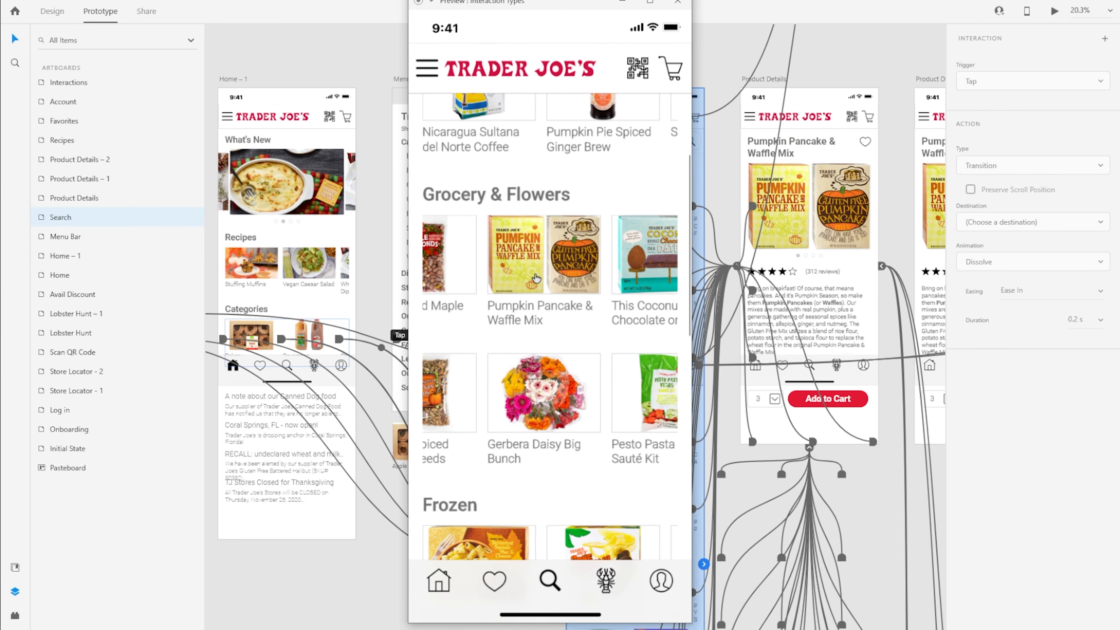
{"action": "left_click", "coordinate": [535, 276]}
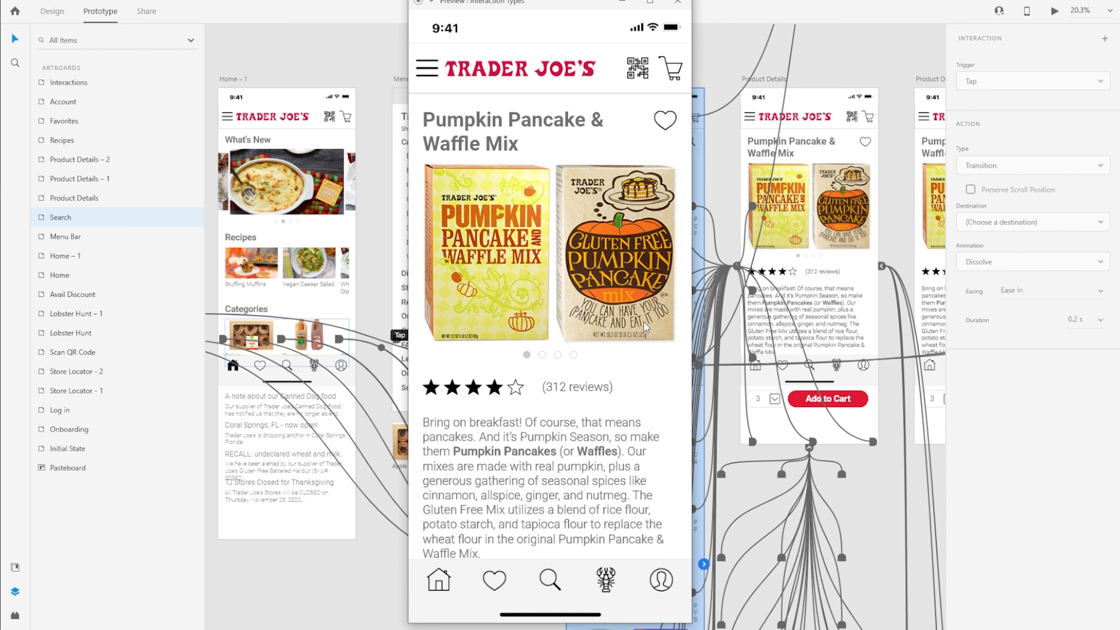
{"action": "left_click", "coordinate": [677, 2]}
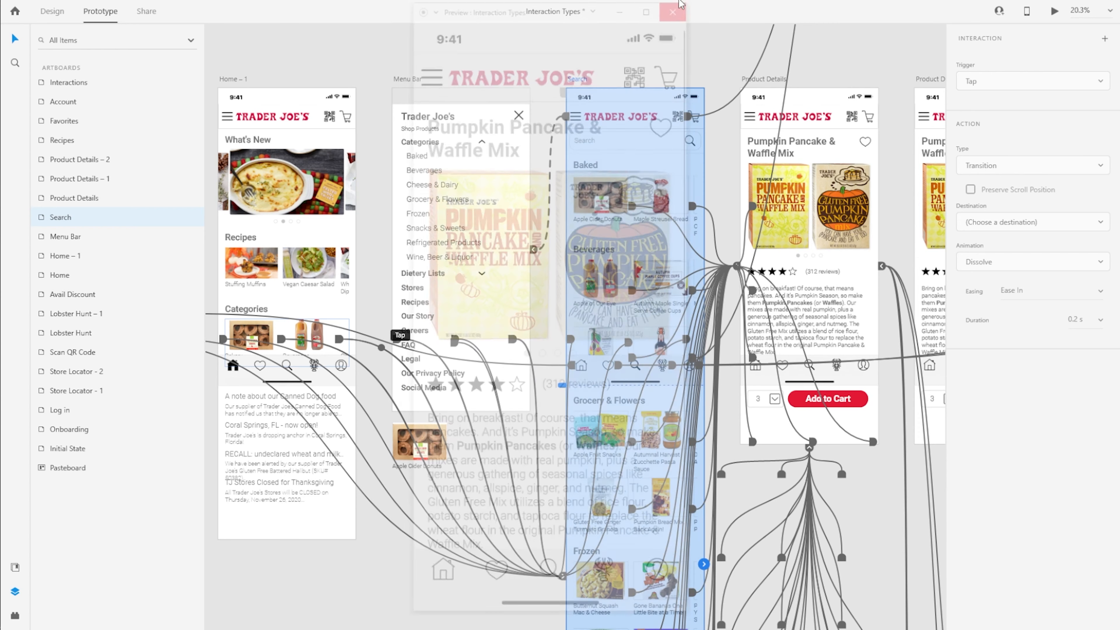
Step: Select the Apple Cider Donuts main component and set its transition animation to Dissolve, trying None in between
{"action": "left_click", "coordinate": [419, 444]}
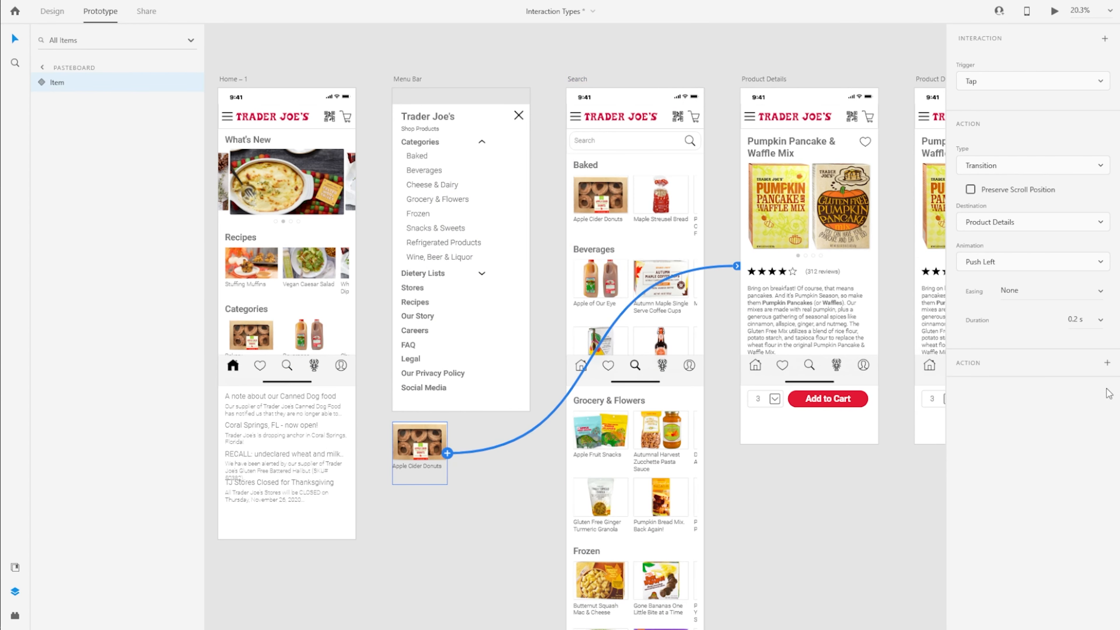
{"action": "left_click", "coordinate": [1044, 263]}
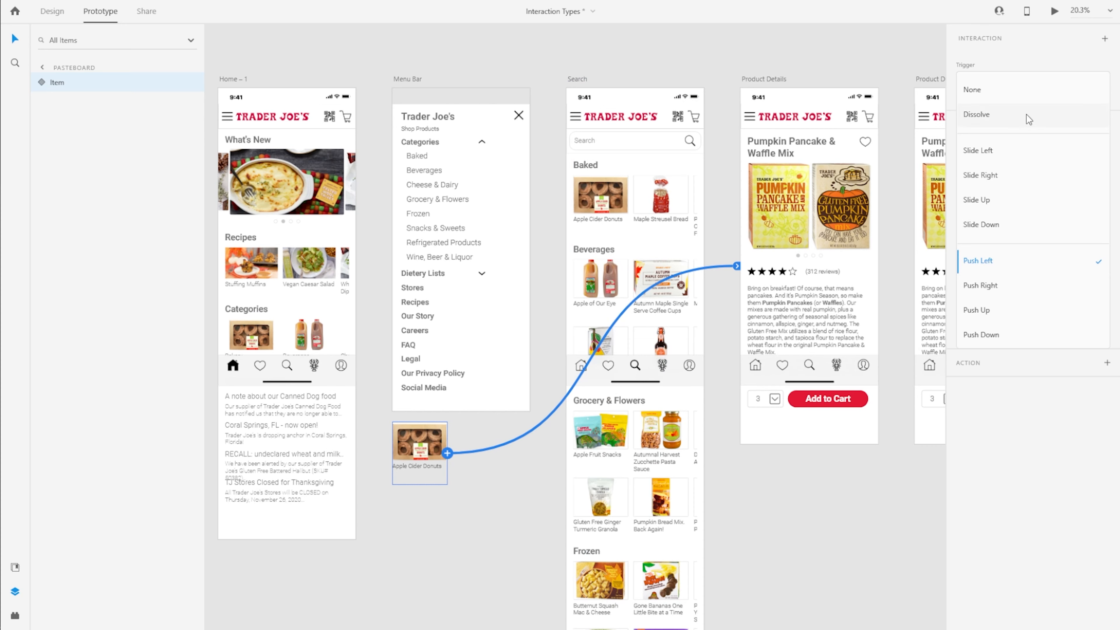
{"action": "left_click", "coordinate": [992, 115]}
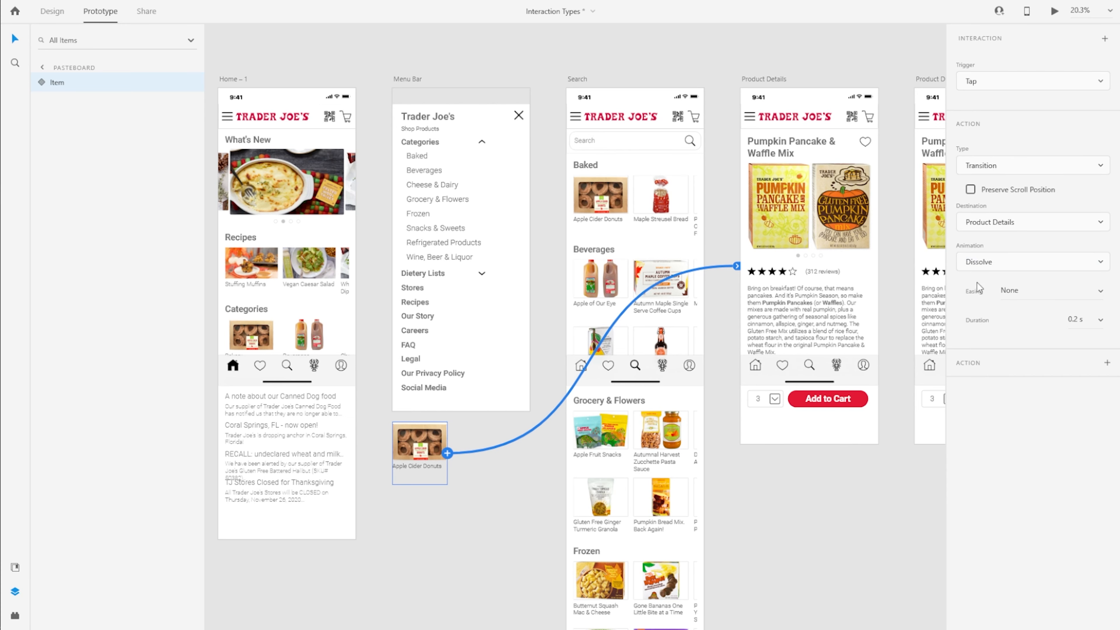
{"action": "left_click", "coordinate": [993, 262]}
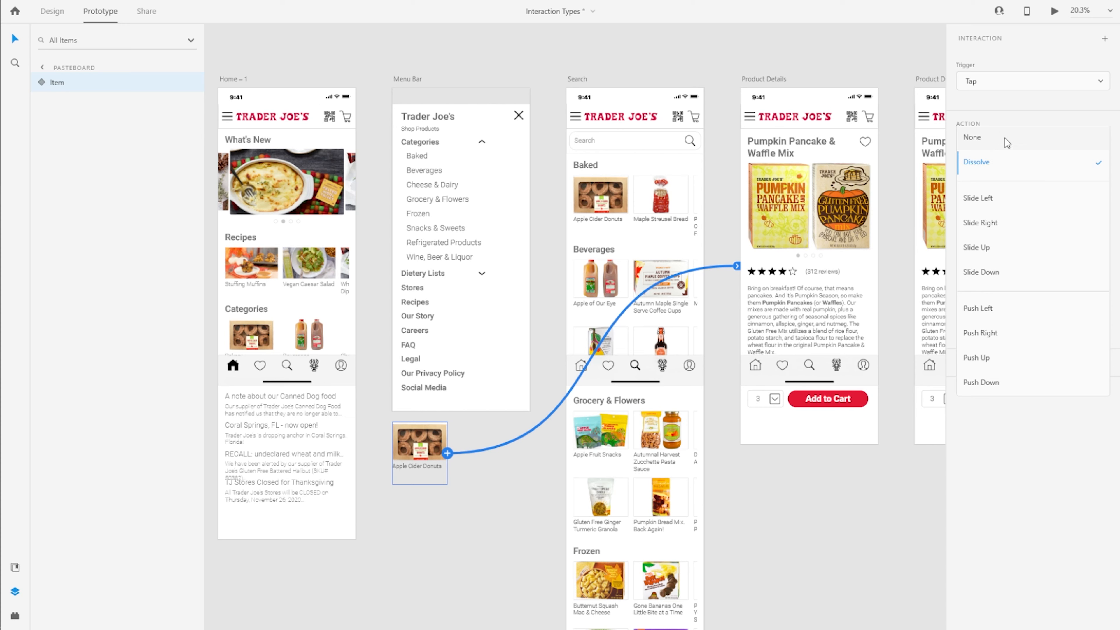
{"action": "left_click", "coordinate": [1006, 138]}
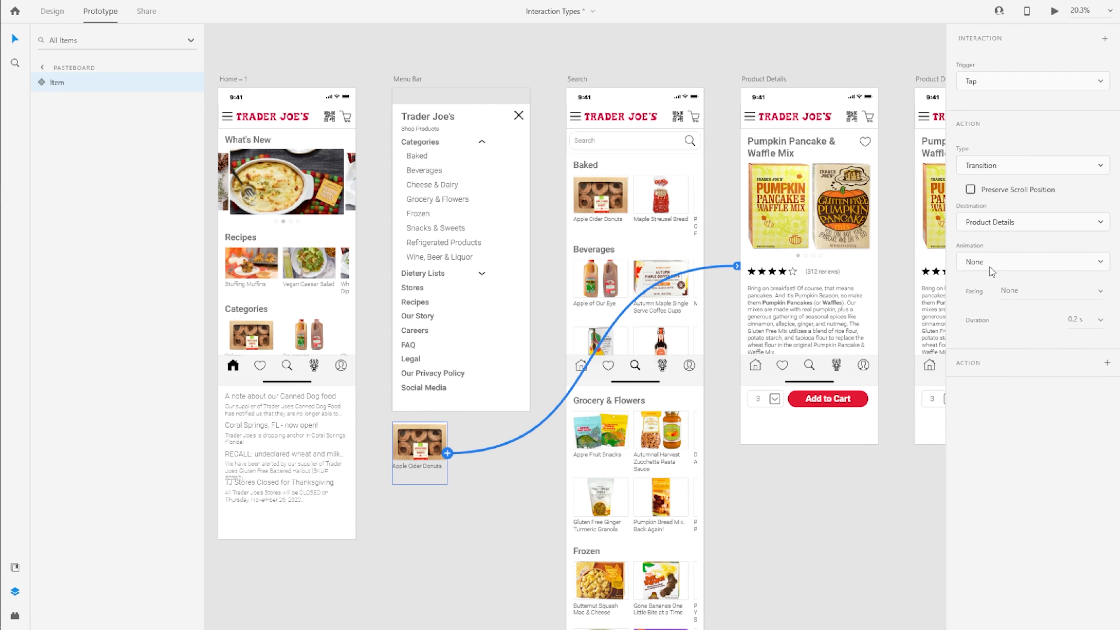
{"action": "left_click", "coordinate": [989, 265]}
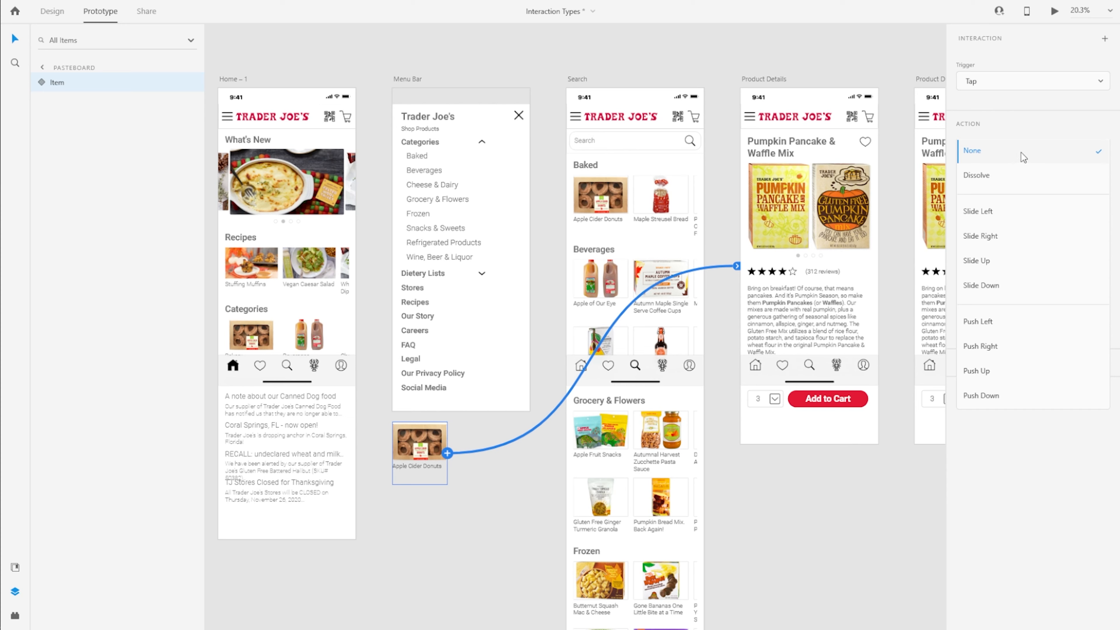
{"action": "left_click", "coordinate": [1021, 174]}
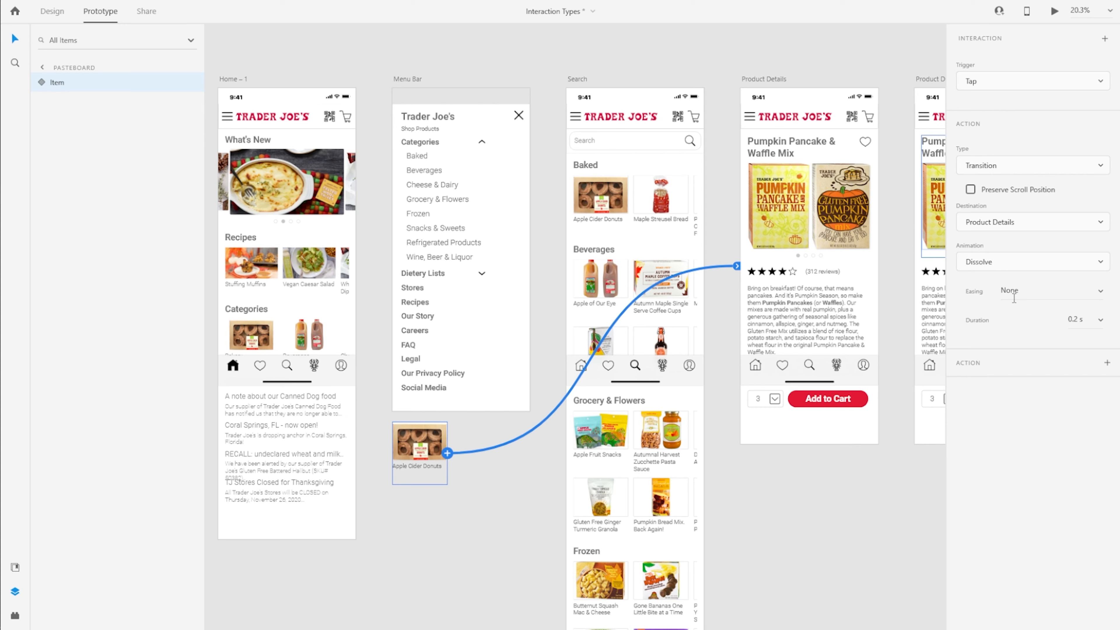
Step: Examine the easing and duration options of the Dissolve transition, keeping easing None and duration 0.2 s
{"action": "left_click", "coordinate": [1100, 293]}
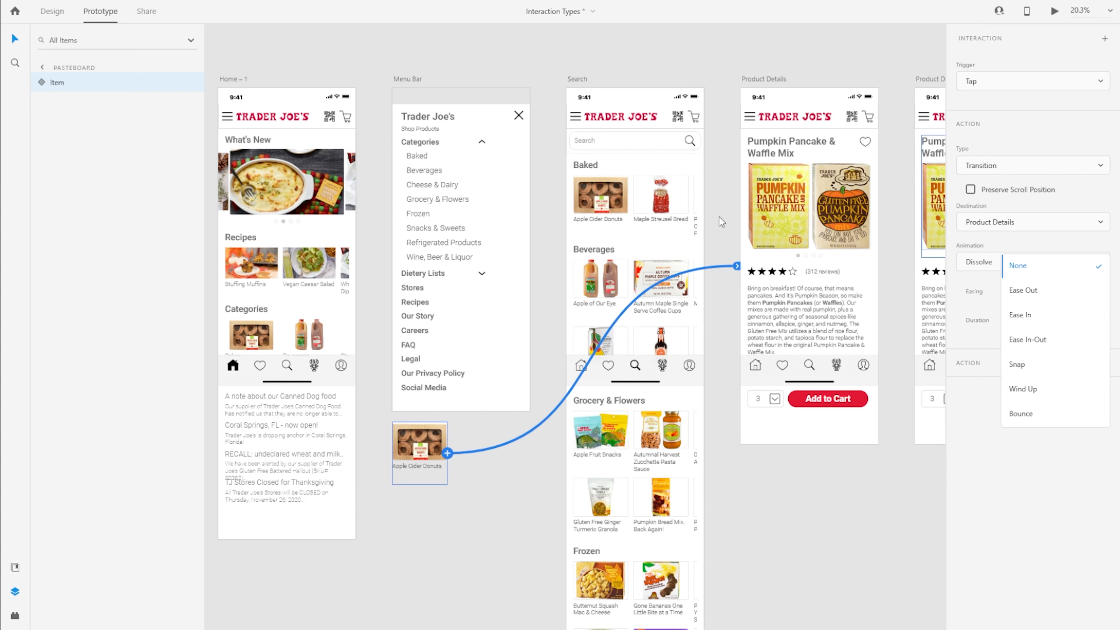
{"action": "left_click", "coordinate": [1066, 270]}
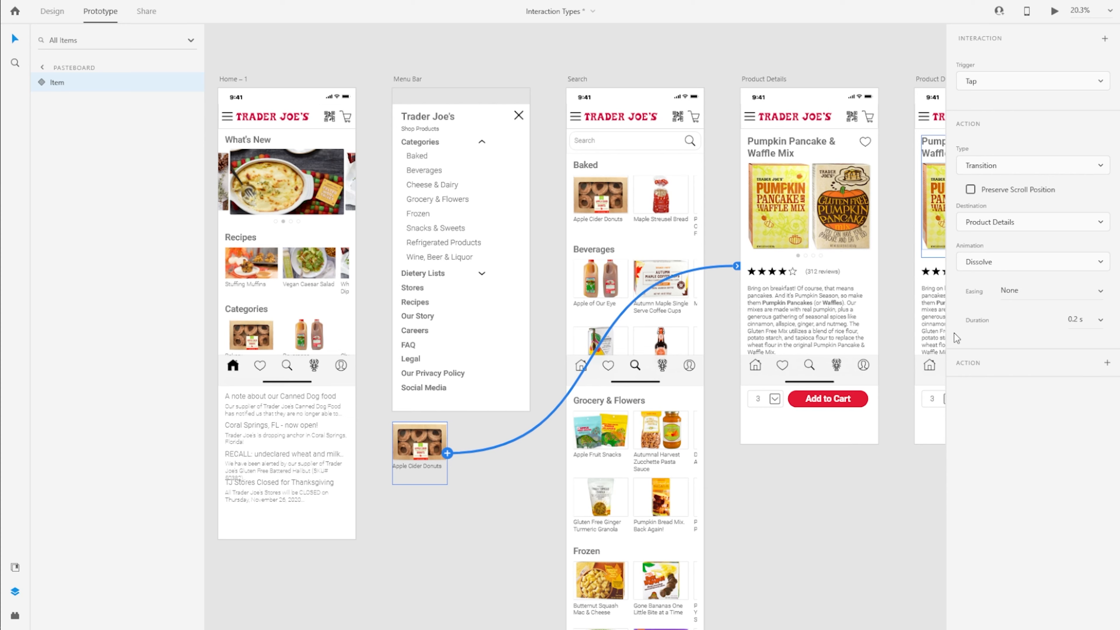
{"action": "left_click", "coordinate": [1098, 321]}
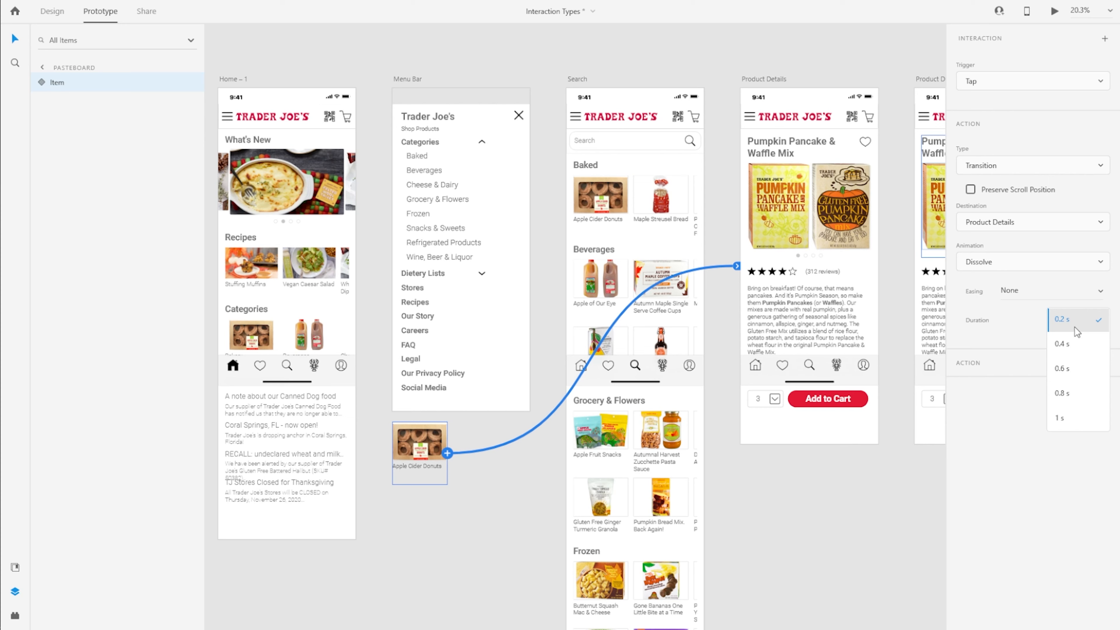
{"action": "left_click", "coordinate": [1068, 327]}
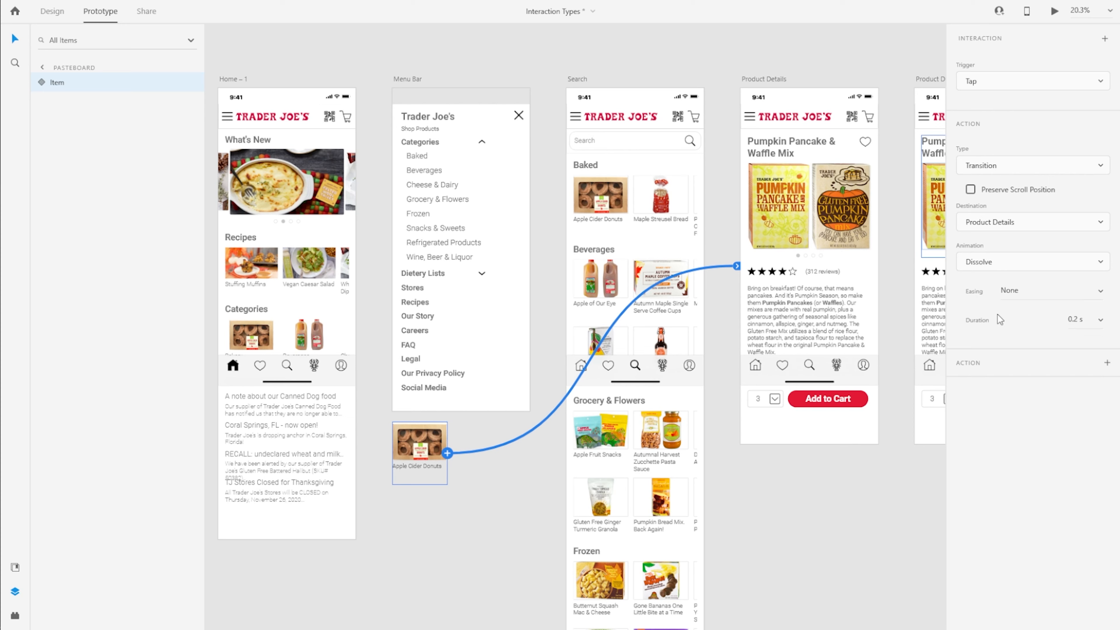
Step: Try a custom transition duration of 5 and restore it to 0.2 s
{"action": "left_click", "coordinate": [1083, 323]}
{"action": "type", "text": "5"}
{"action": "left_click", "coordinate": [1101, 320]}
{"action": "left_click", "coordinate": [1078, 279]}
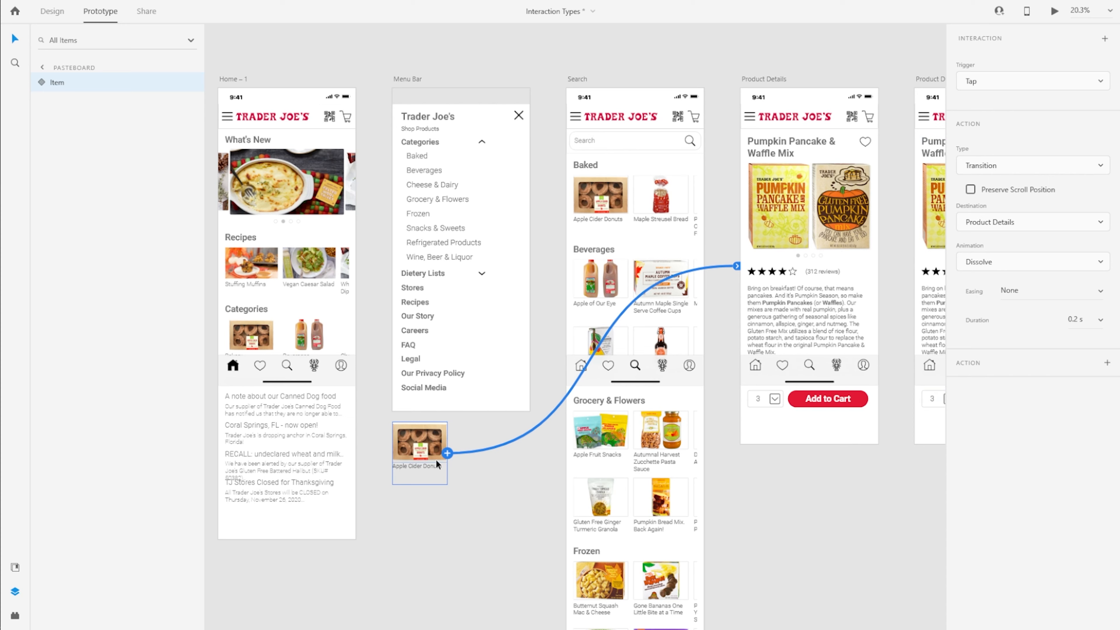
Step: Add a second action to the component's tap interaction and review the first action's types, keeping Transition
{"action": "left_click", "coordinate": [1107, 364]}
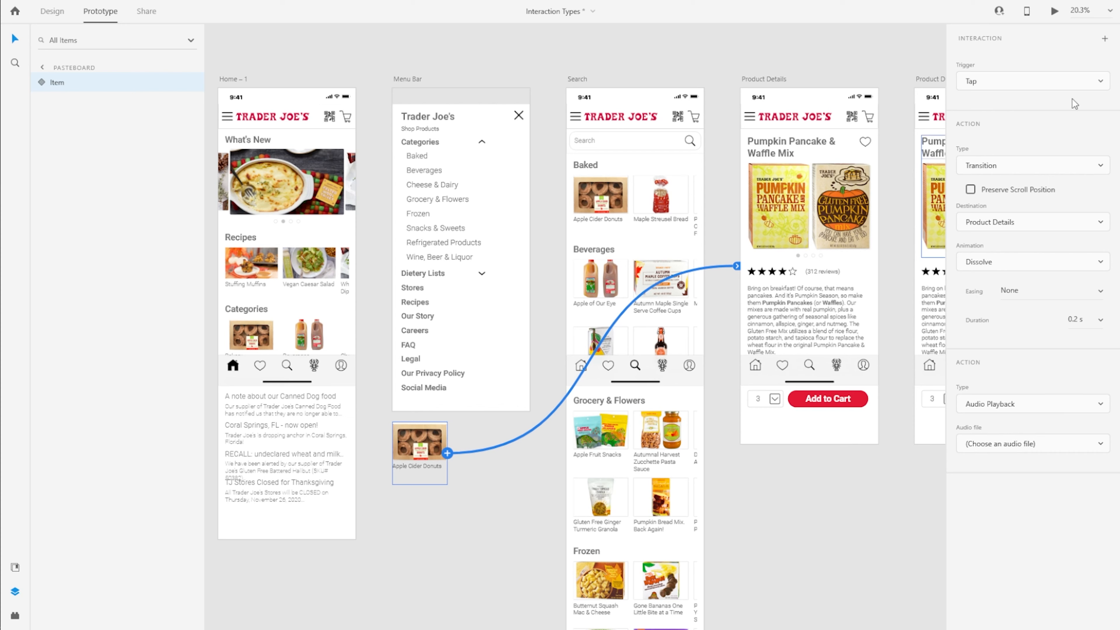
{"action": "left_click", "coordinate": [1009, 170]}
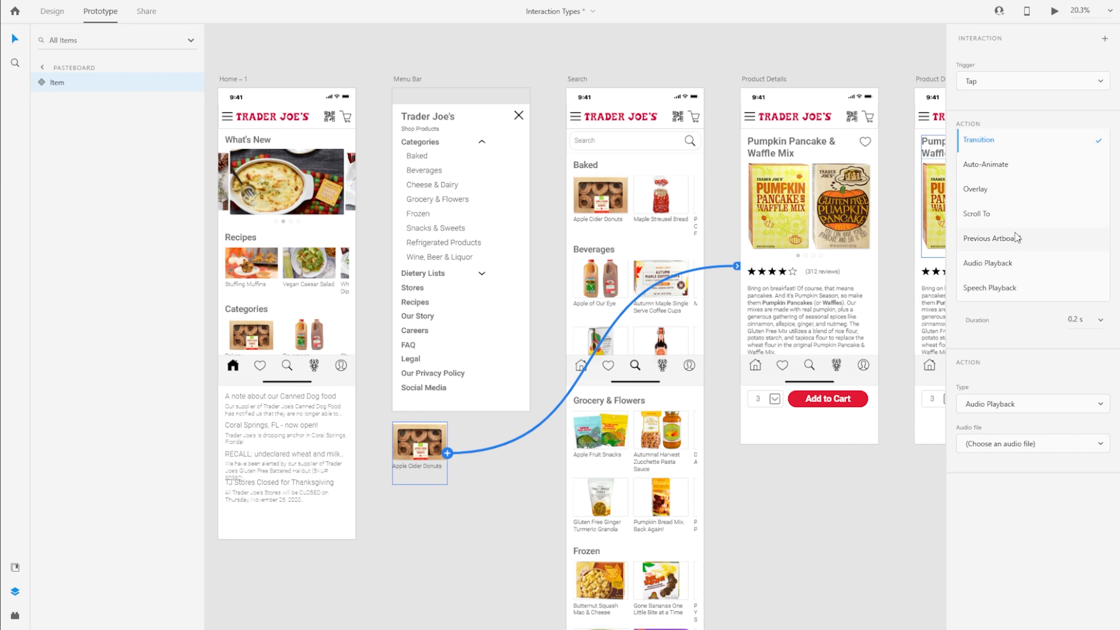
{"action": "left_click", "coordinate": [1029, 144]}
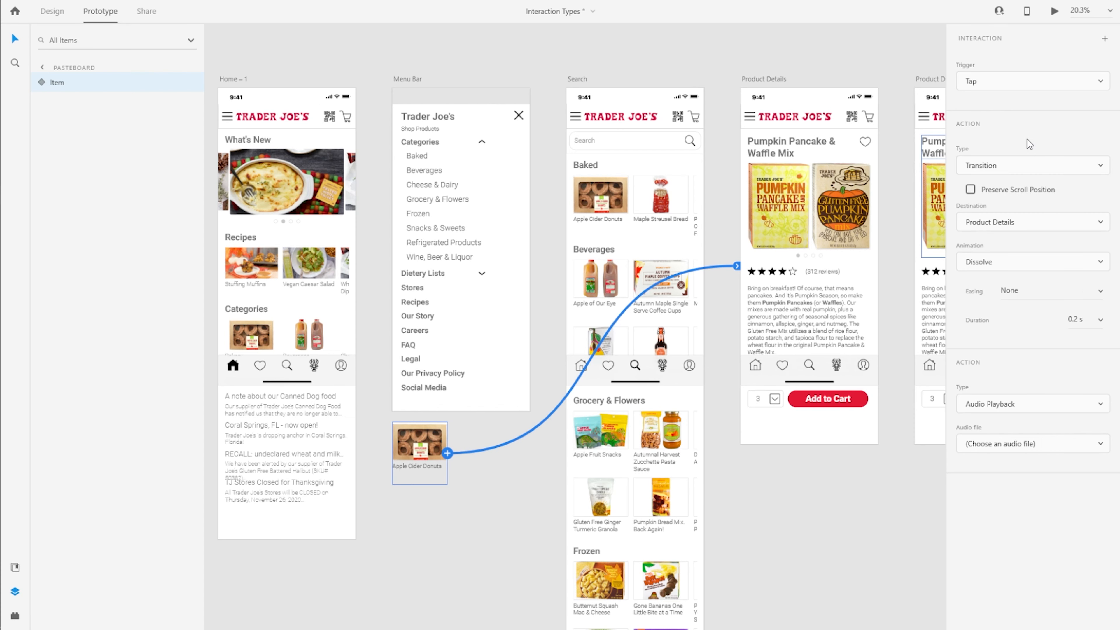
Step: Compare the action types offered for the second action with those of the first, keeping Audio Playback and Transition
{"action": "left_click", "coordinate": [1040, 406]}
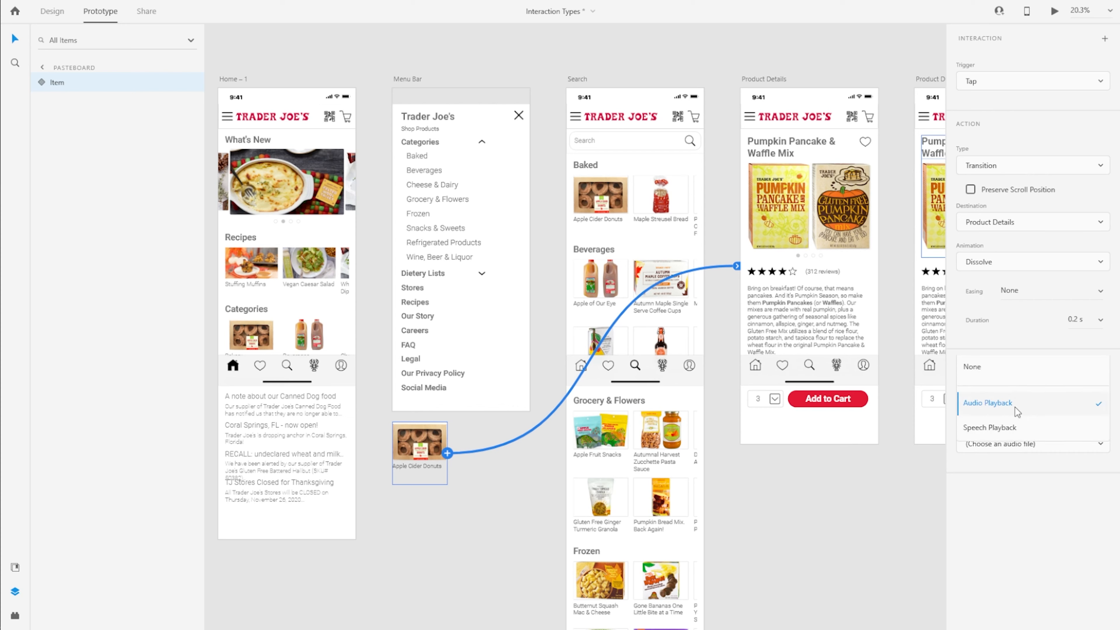
{"action": "left_click", "coordinate": [1034, 499]}
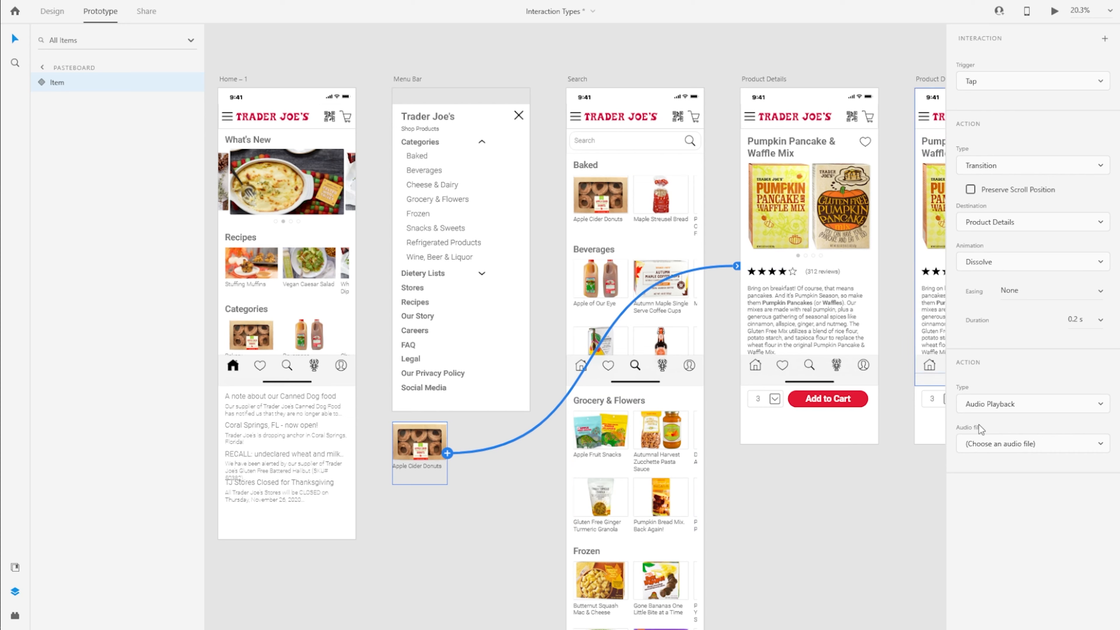
{"action": "left_click", "coordinate": [994, 407]}
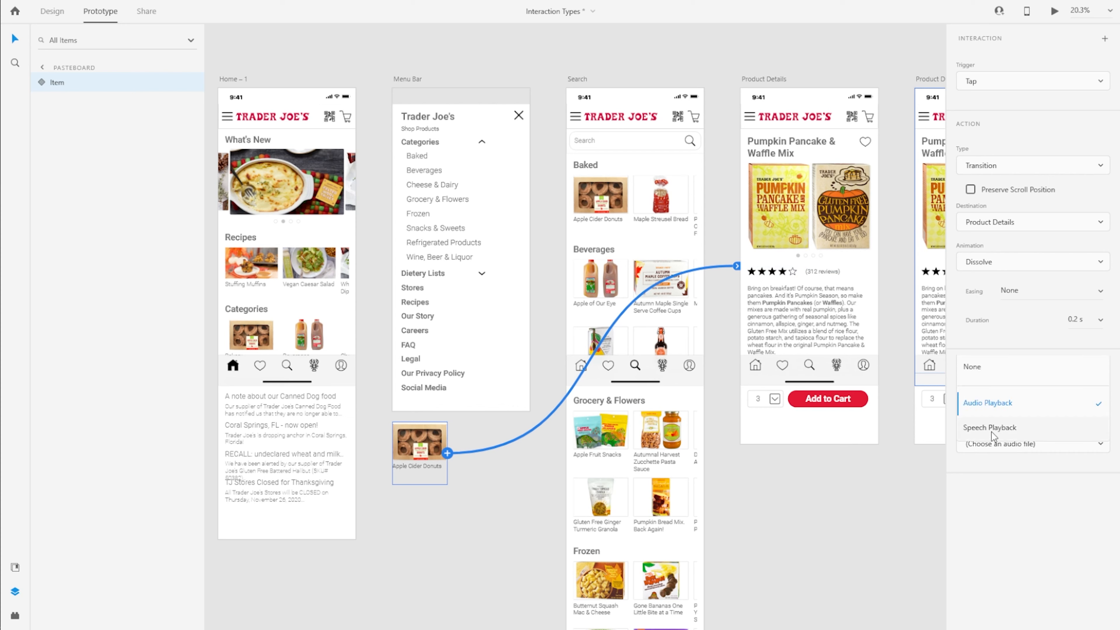
{"action": "left_click", "coordinate": [1051, 406]}
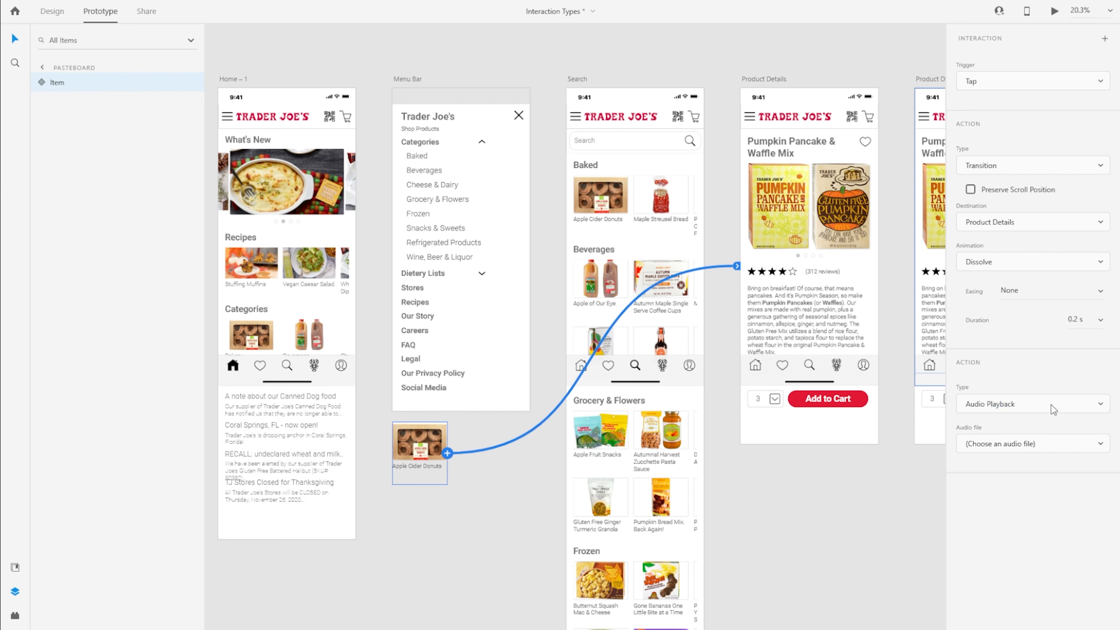
{"action": "left_click", "coordinate": [1051, 408]}
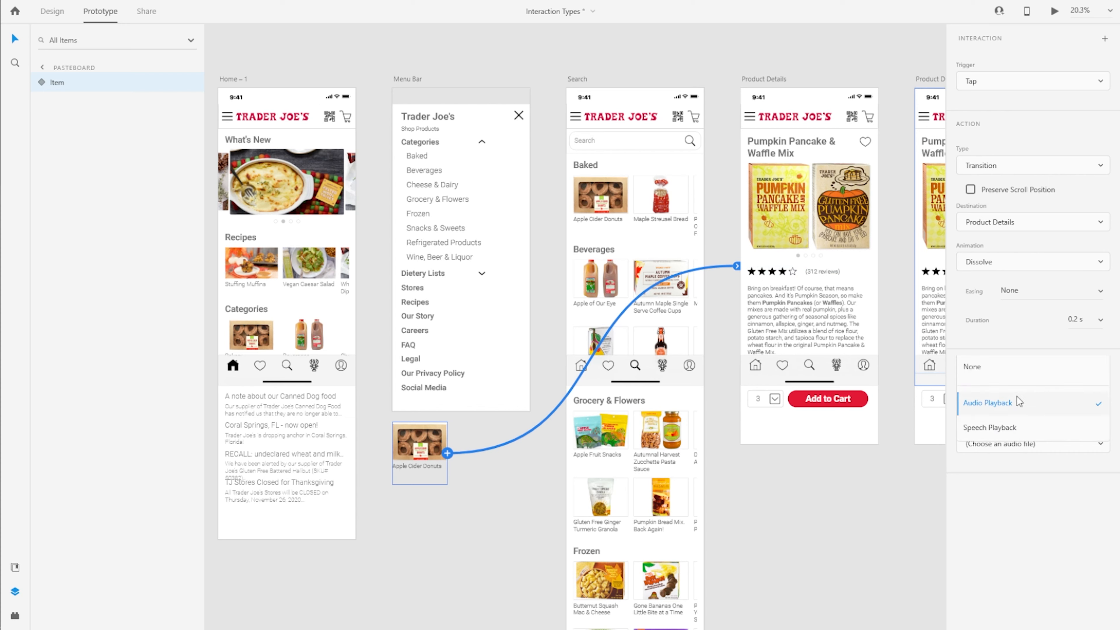
{"action": "left_click", "coordinate": [1035, 127]}
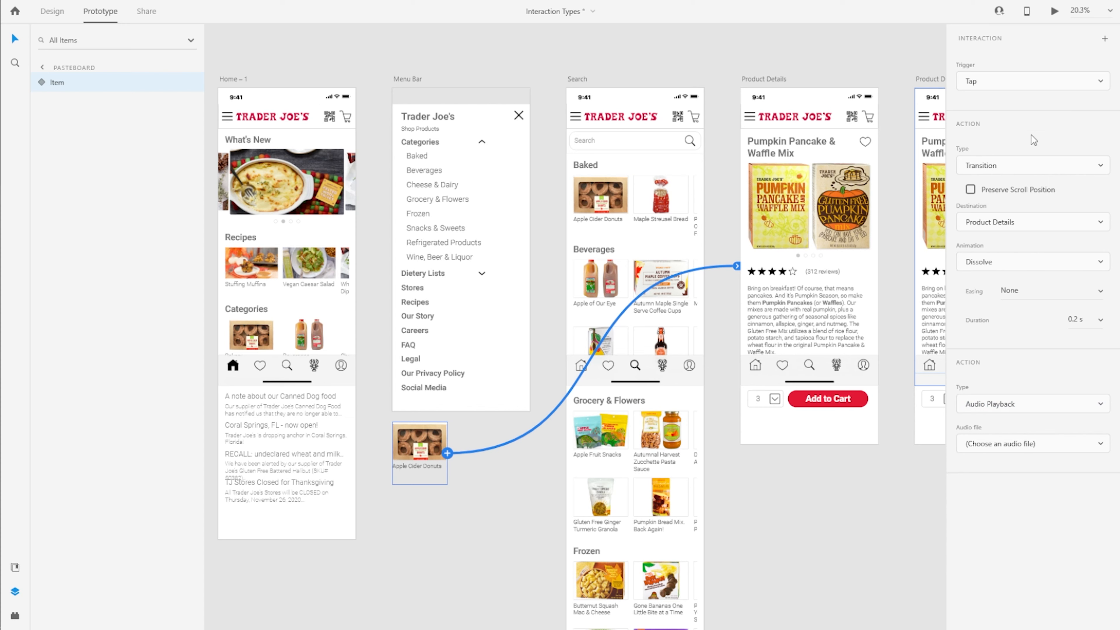
{"action": "left_click", "coordinate": [991, 171]}
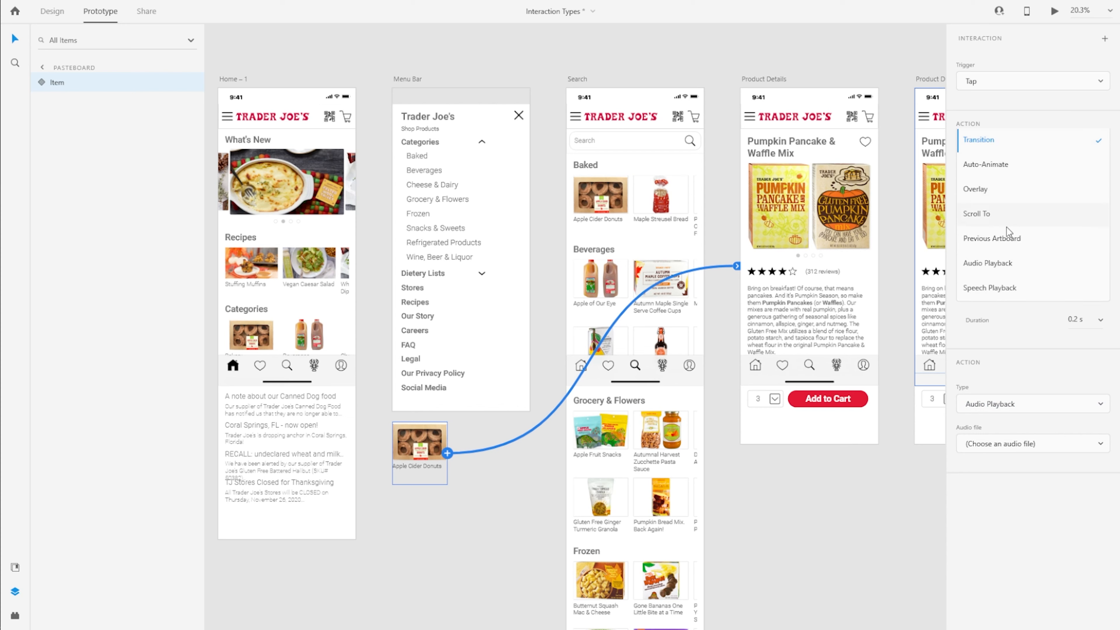
{"action": "left_click", "coordinate": [1037, 551]}
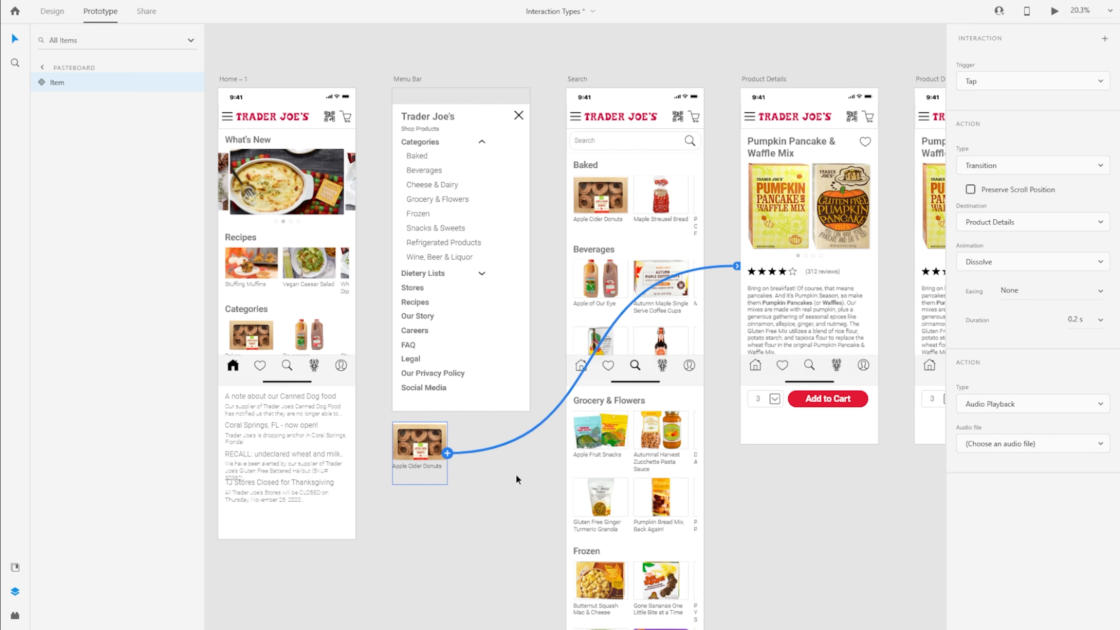
Step: Preview the prototype from the Search artboard and bring Pumpkin Pancake & Waffle Mix under Grocery & Flowers into view
{"action": "left_click", "coordinate": [524, 480]}
{"action": "left_click", "coordinate": [576, 79]}
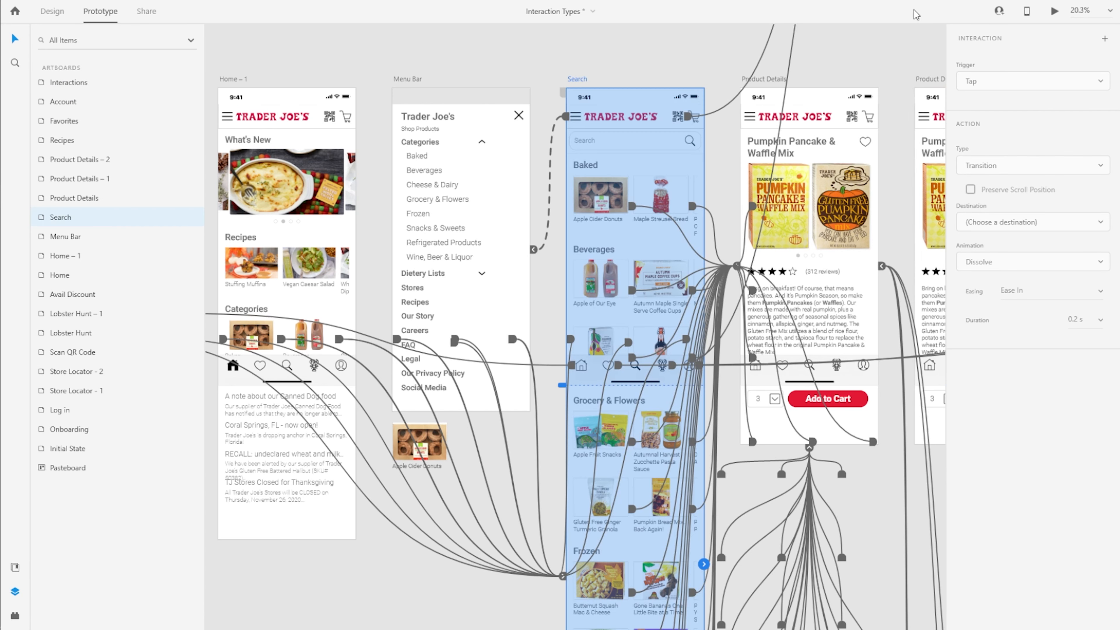
{"action": "left_click", "coordinate": [1053, 11]}
{"action": "left_click_drag", "start_coordinate": [134, 9], "coordinate": [546, 13]}
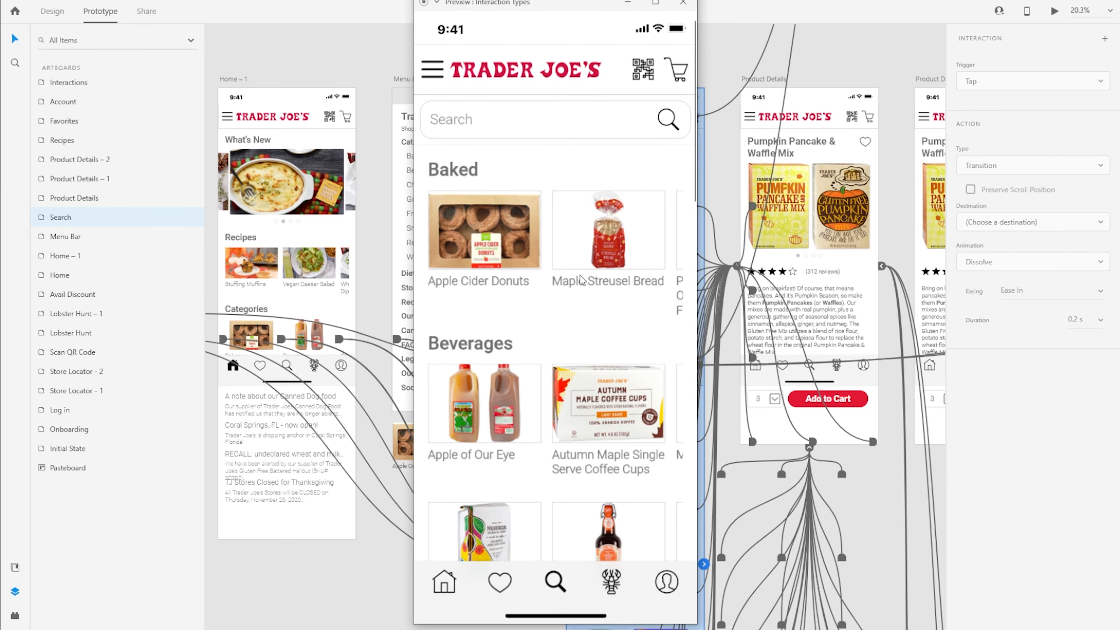
{"action": "scroll", "coordinate": [605, 368], "scroll_direction": "down", "scroll_amount": 5}
{"action": "scroll", "coordinate": [603, 364], "scroll_direction": "down", "scroll_amount": 2}
{"action": "left_click_drag", "start_coordinate": [611, 386], "coordinate": [248, 397]}
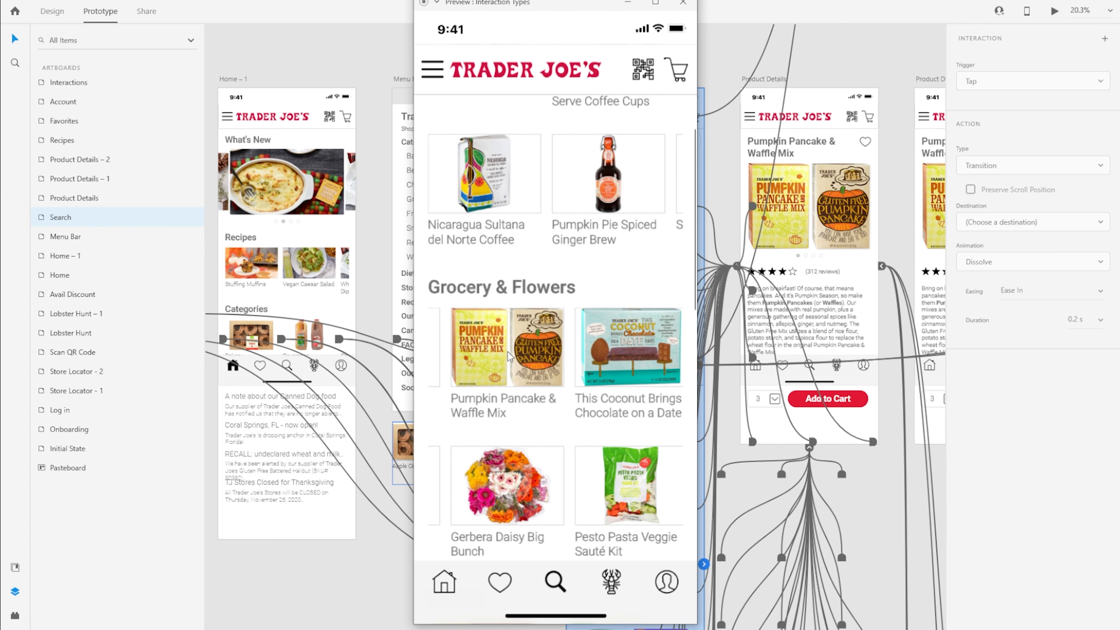
{"action": "left_click_drag", "start_coordinate": [494, 383], "coordinate": [545, 357]}
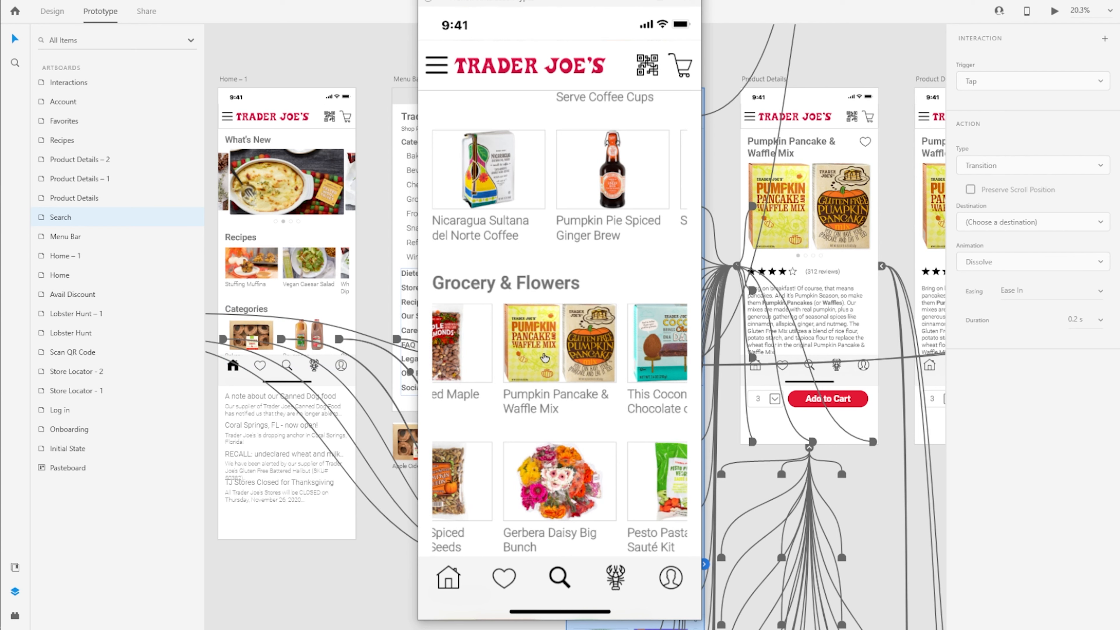
Step: Test the Dissolve transition by opening Pumpkin Pancake & Waffle Mix, look through its details down to Add to Cart, and close the preview
{"action": "left_click", "coordinate": [560, 362]}
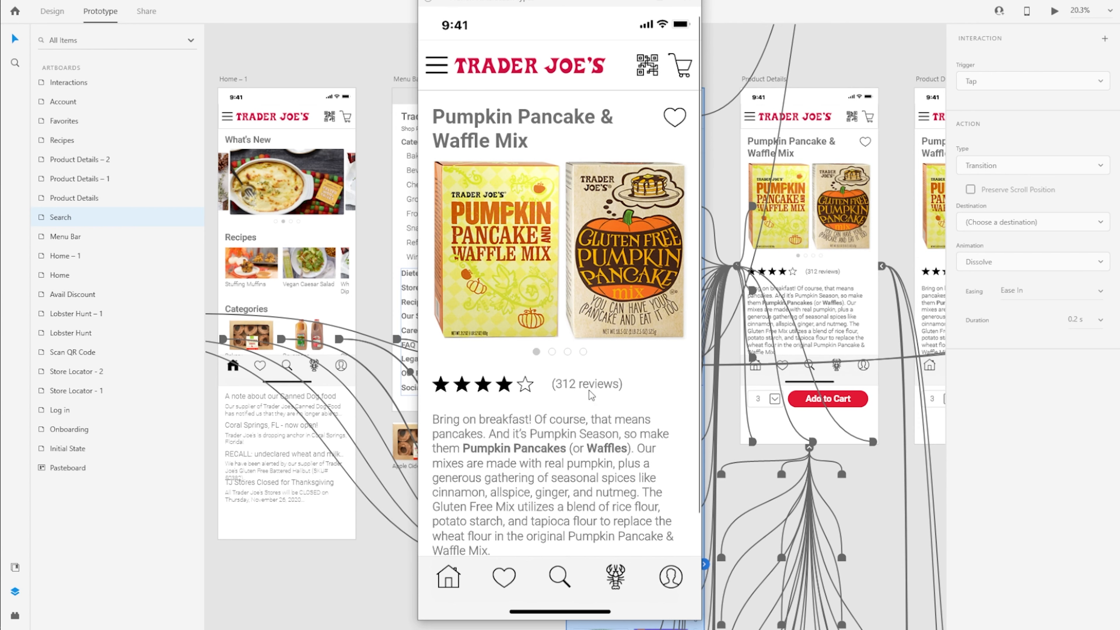
{"action": "scroll", "coordinate": [619, 476], "scroll_direction": "down", "scroll_amount": 3}
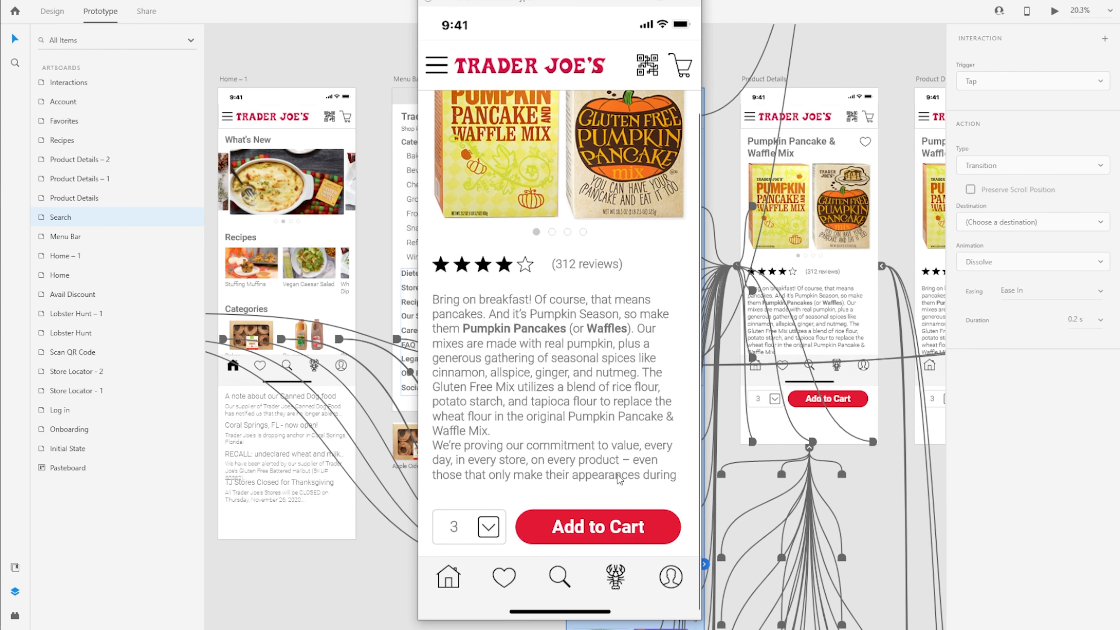
{"action": "scroll", "coordinate": [619, 476], "scroll_direction": "up", "scroll_amount": 3}
{"action": "left_click", "coordinate": [692, 5]}
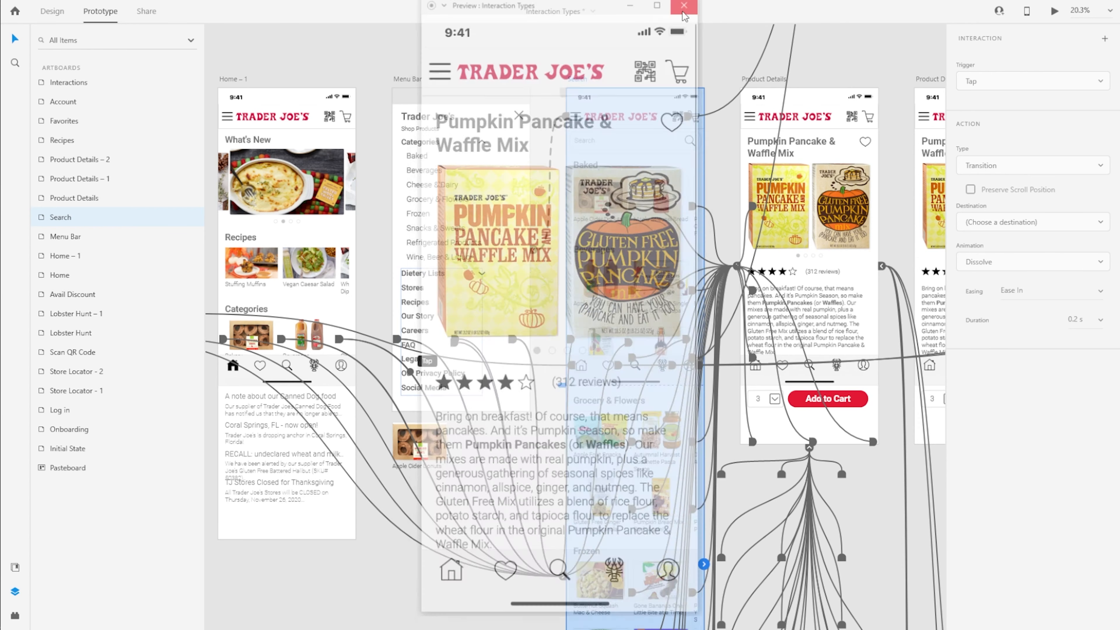
{"action": "scroll", "coordinate": [557, 228], "scroll_direction": "down", "scroll_amount": 6}
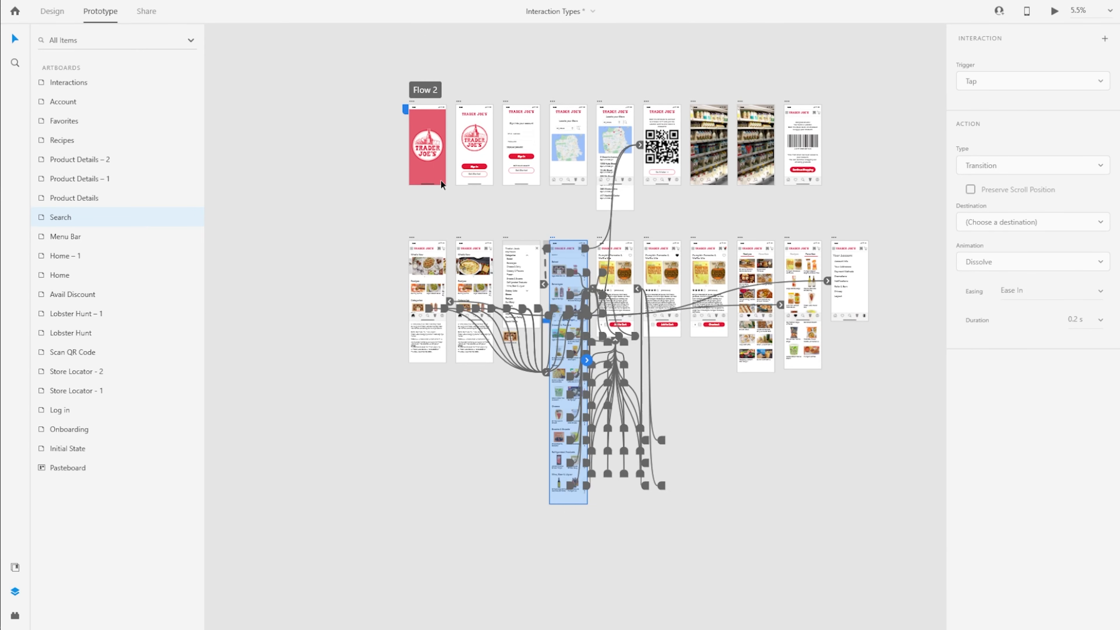
Step: Examine the interaction linking the Initial State background to Onboarding at the start of Flow 2, and the Onboarding artboard's connections
{"action": "left_click", "coordinate": [426, 90]}
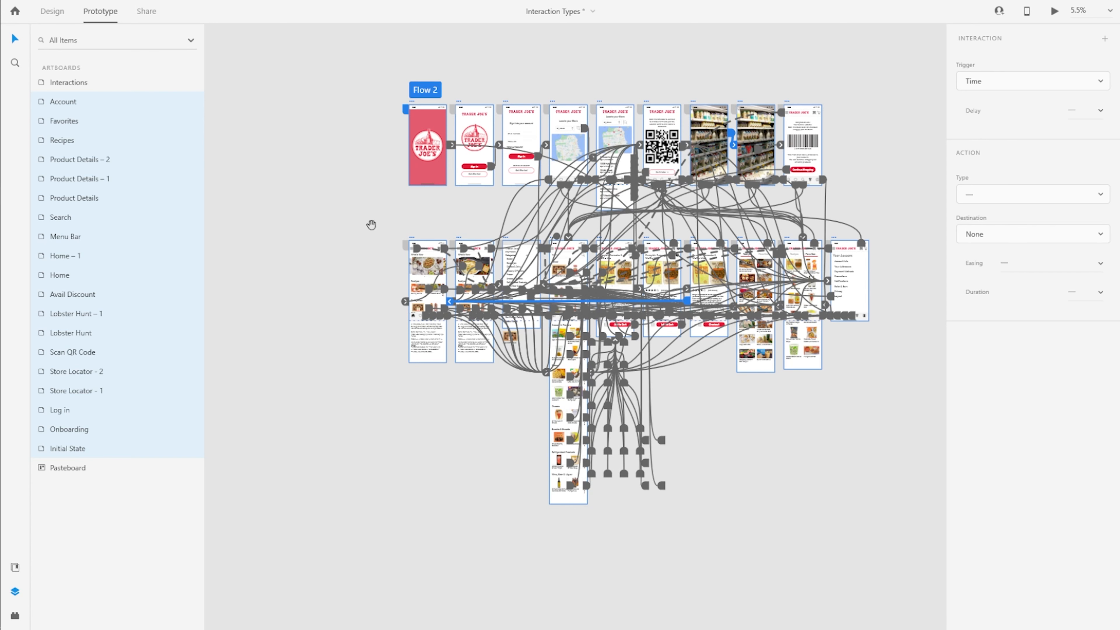
{"action": "scroll", "coordinate": [711, 379], "scroll_direction": "up", "scroll_amount": 2}
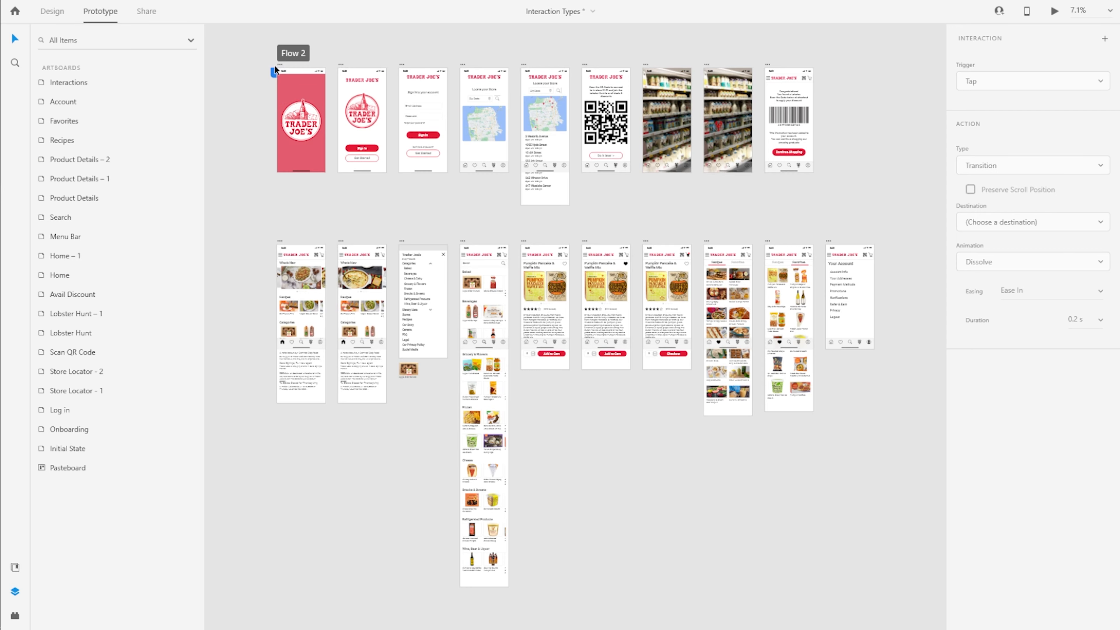
{"action": "scroll", "coordinate": [273, 62], "scroll_direction": "up", "scroll_amount": 8}
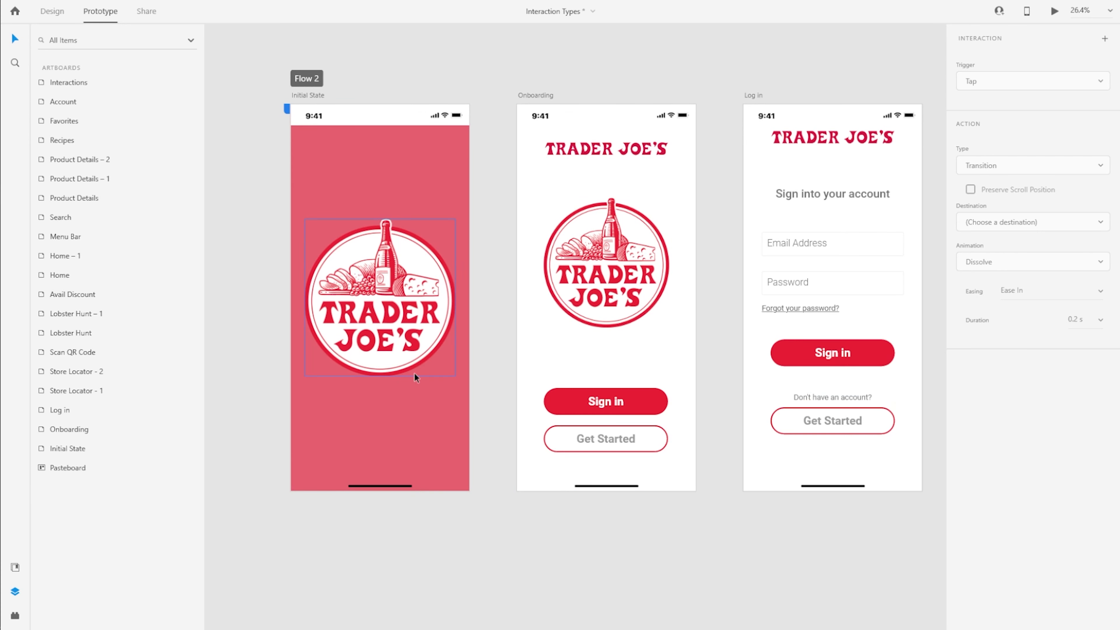
{"action": "left_click", "coordinate": [350, 188]}
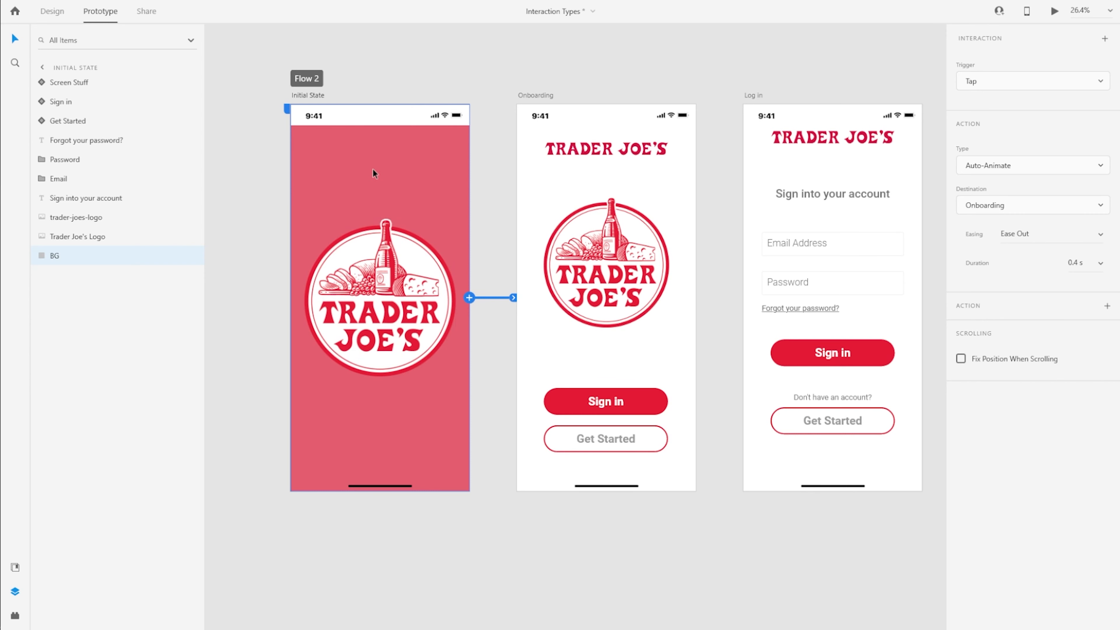
{"action": "left_click", "coordinate": [529, 95]}
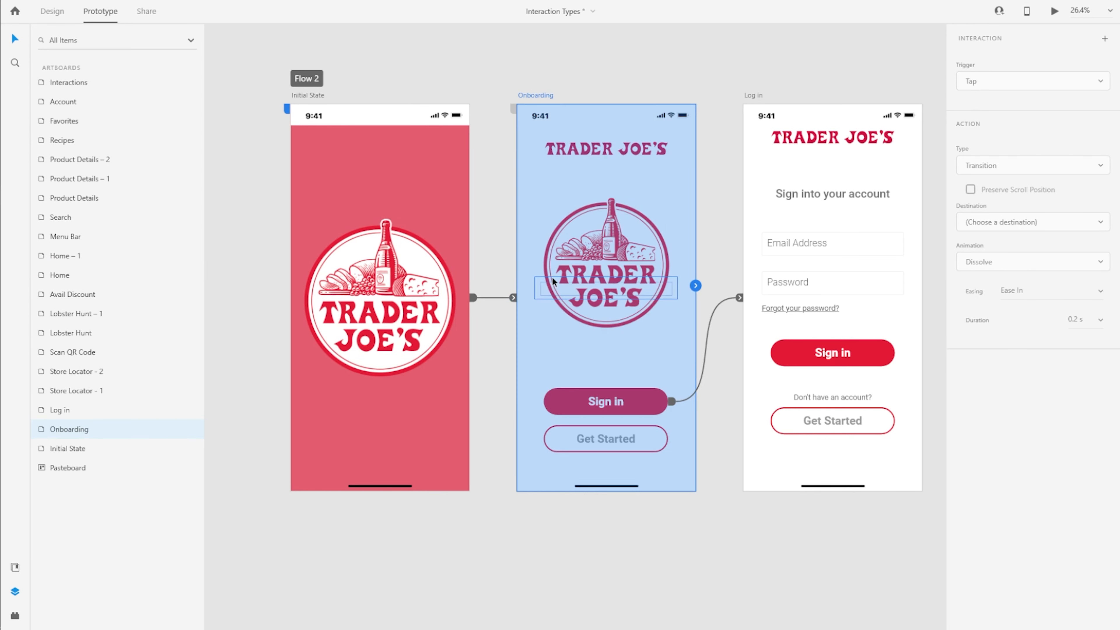
{"action": "left_click", "coordinate": [665, 546]}
Step: Inspect in Design mode the Initial State's BG, trader-joes-logo, Trader Joe's Logo and "Sign into your account" layers, including their opacity
{"action": "left_click", "coordinate": [52, 11]}
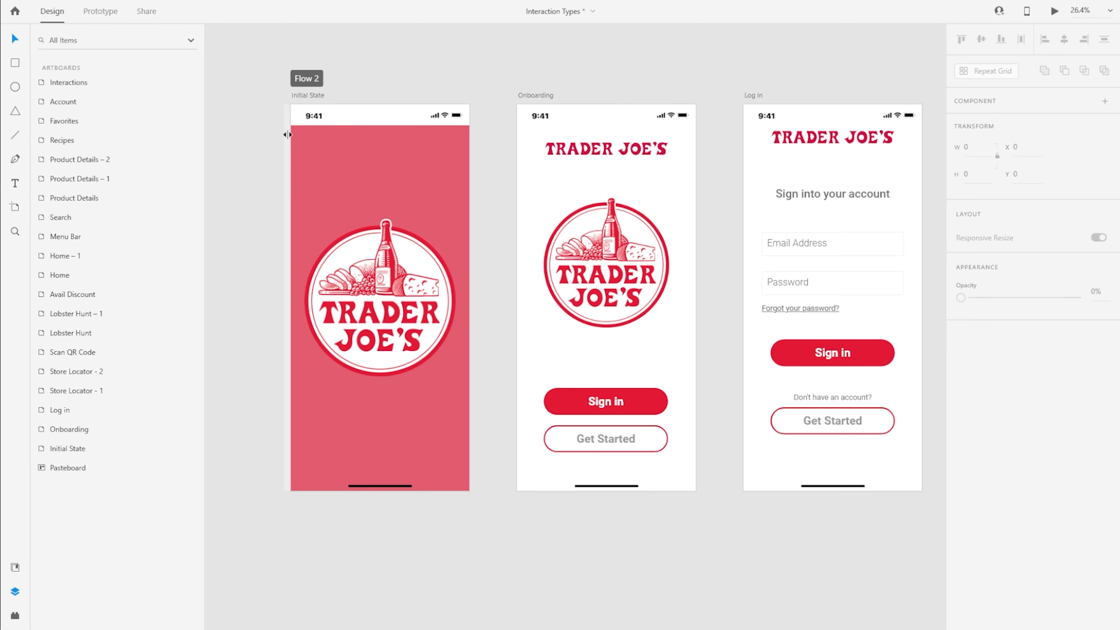
{"action": "scroll", "coordinate": [285, 159], "scroll_direction": "up", "scroll_amount": 2}
{"action": "left_click", "coordinate": [344, 195]}
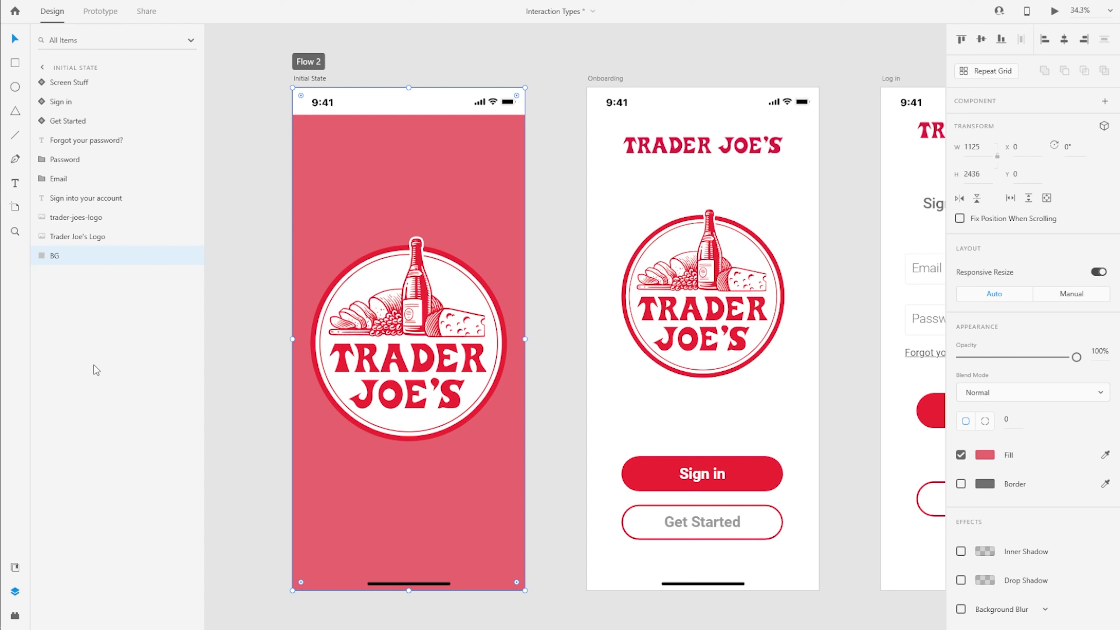
{"action": "left_click", "coordinate": [370, 338]}
{"action": "left_click", "coordinate": [482, 432]}
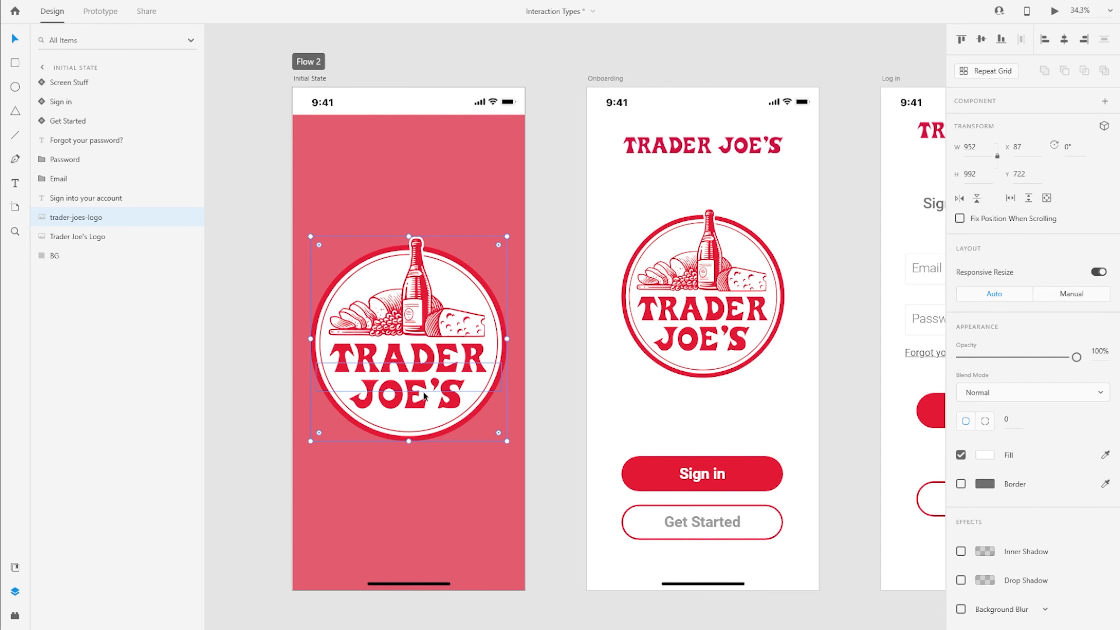
{"action": "left_click", "coordinate": [81, 256]}
{"action": "left_click", "coordinate": [80, 240]}
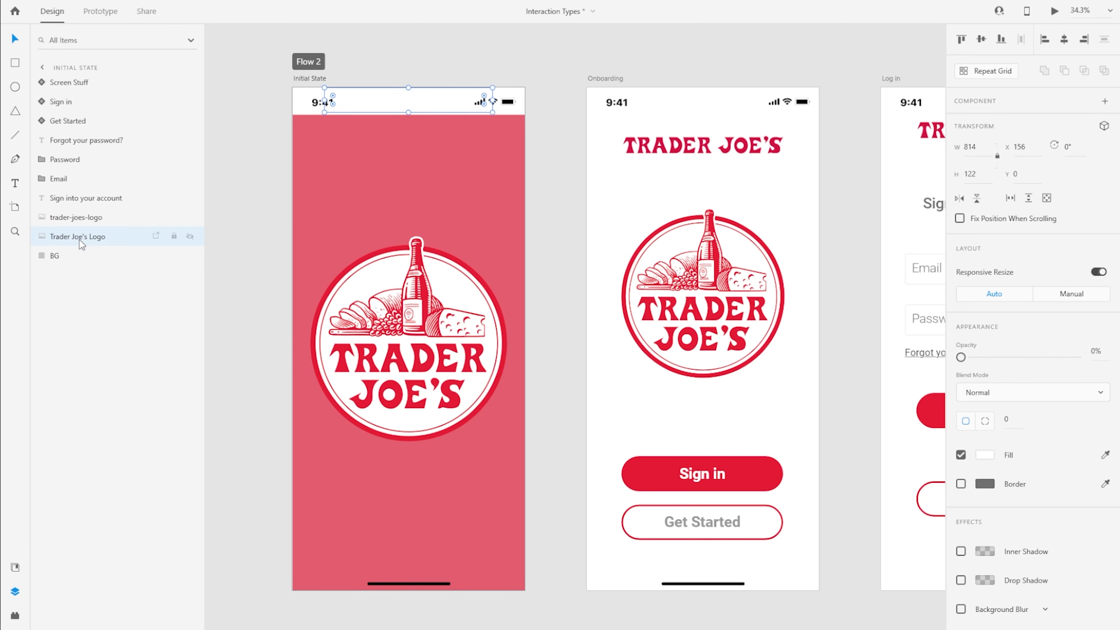
{"action": "left_click", "coordinate": [67, 199]}
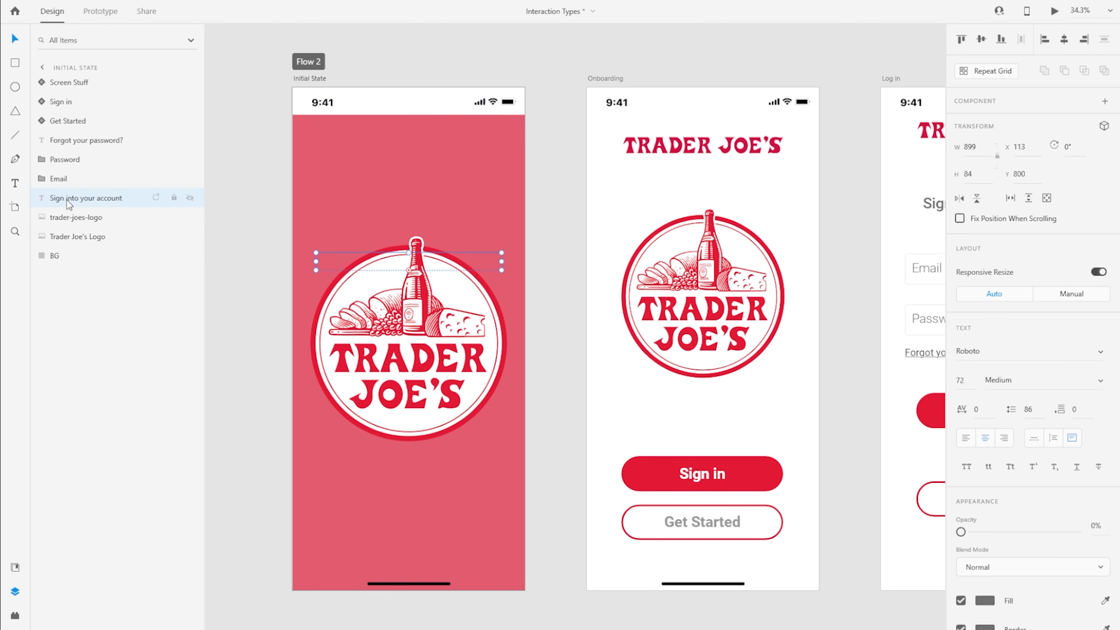
{"action": "scroll", "coordinate": [1001, 344], "scroll_direction": "down", "scroll_amount": 4}
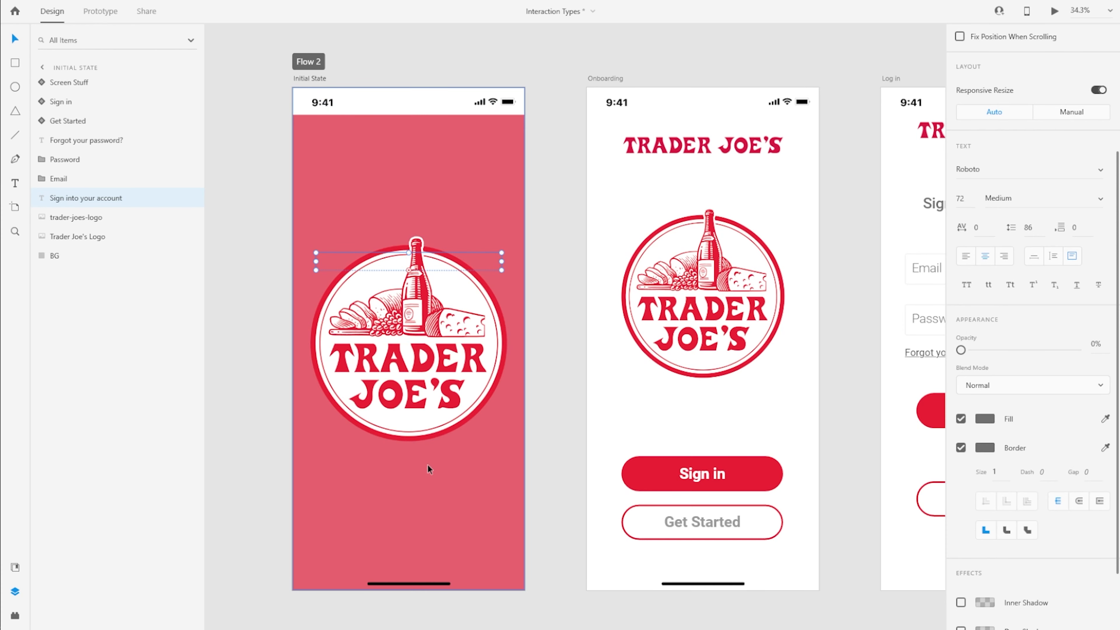
Step: Inspect the wordmark, round logo, Sign in and Get Started elements on the Onboarding artboard
{"action": "left_click", "coordinate": [704, 147]}
{"action": "left_click", "coordinate": [714, 267]}
{"action": "left_click", "coordinate": [697, 301]}
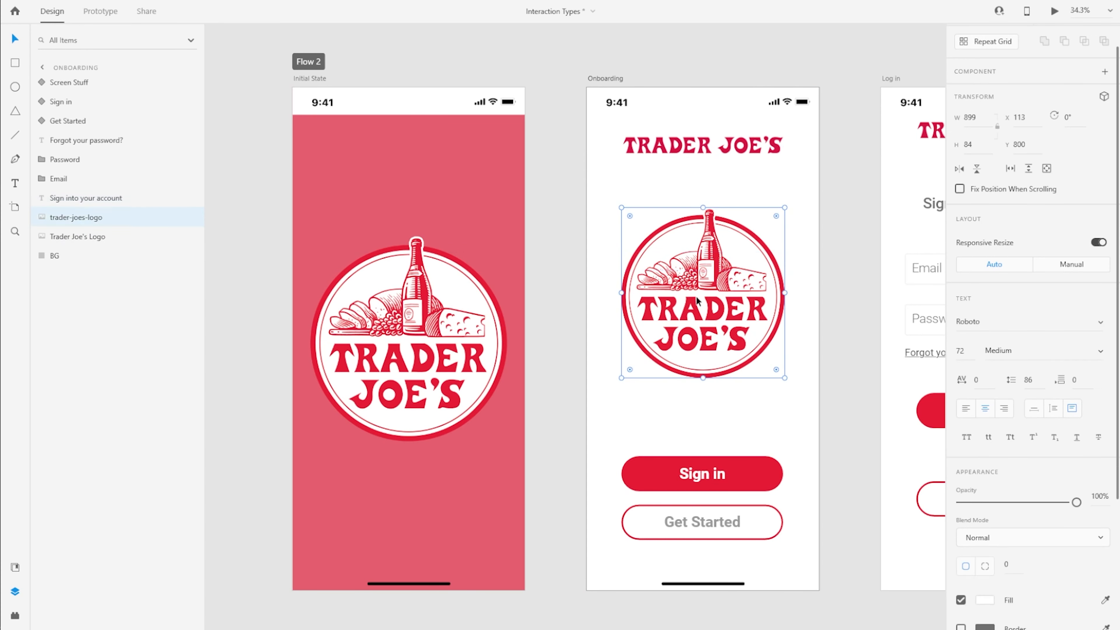
{"action": "left_click", "coordinate": [715, 478]}
{"action": "left_click", "coordinate": [721, 530]}
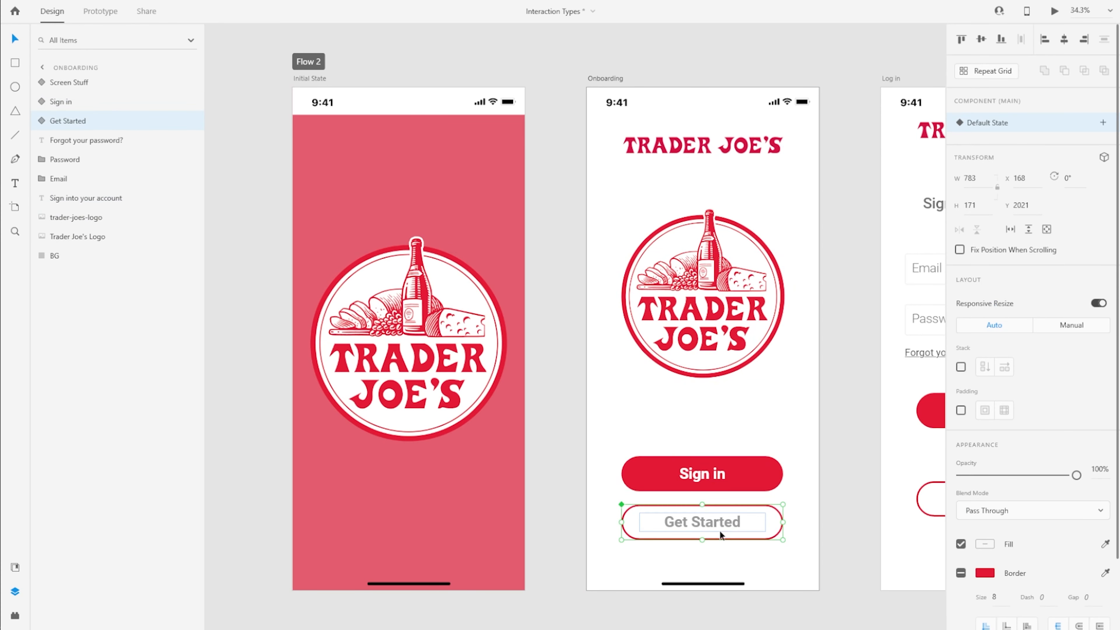
Step: Check the opacity of the Sign in button and the Email and Password groups on the Initial State artboard, then deselect them
{"action": "left_click", "coordinate": [447, 511]}
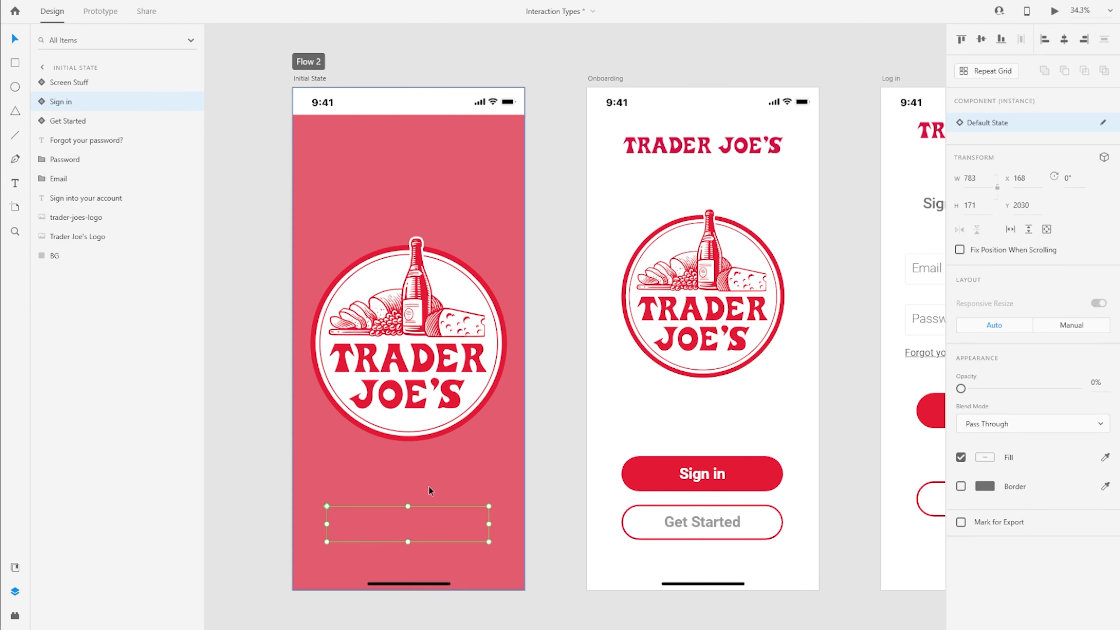
{"action": "left_click", "coordinate": [83, 178]}
{"action": "left_click", "coordinate": [81, 166], "text": "shift"}
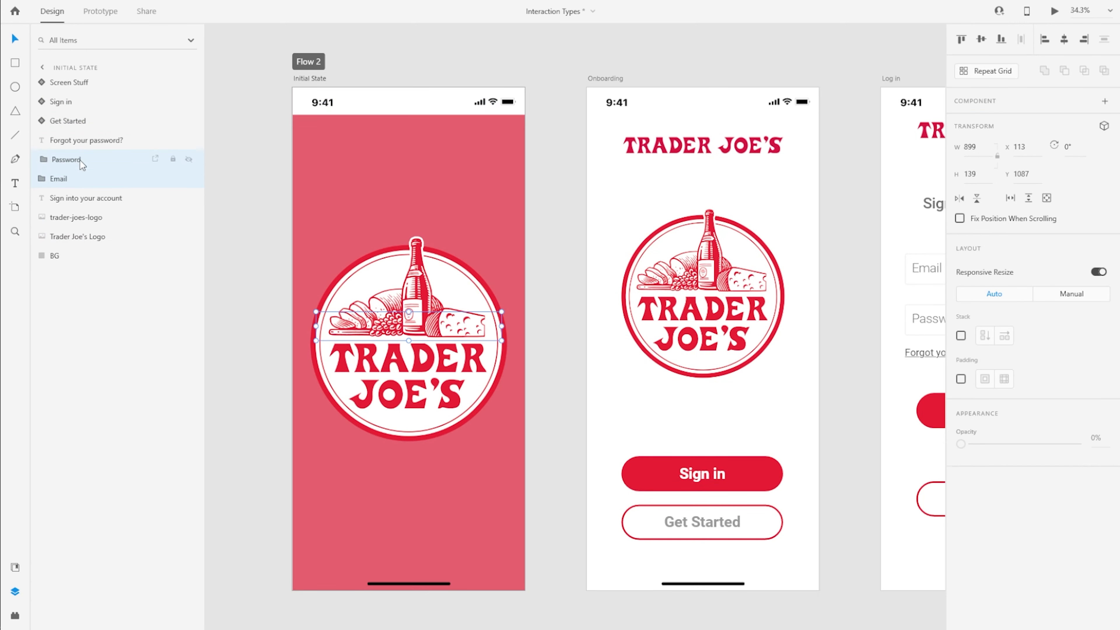
{"action": "left_click_drag", "start_coordinate": [1007, 444], "coordinate": [961, 444]}
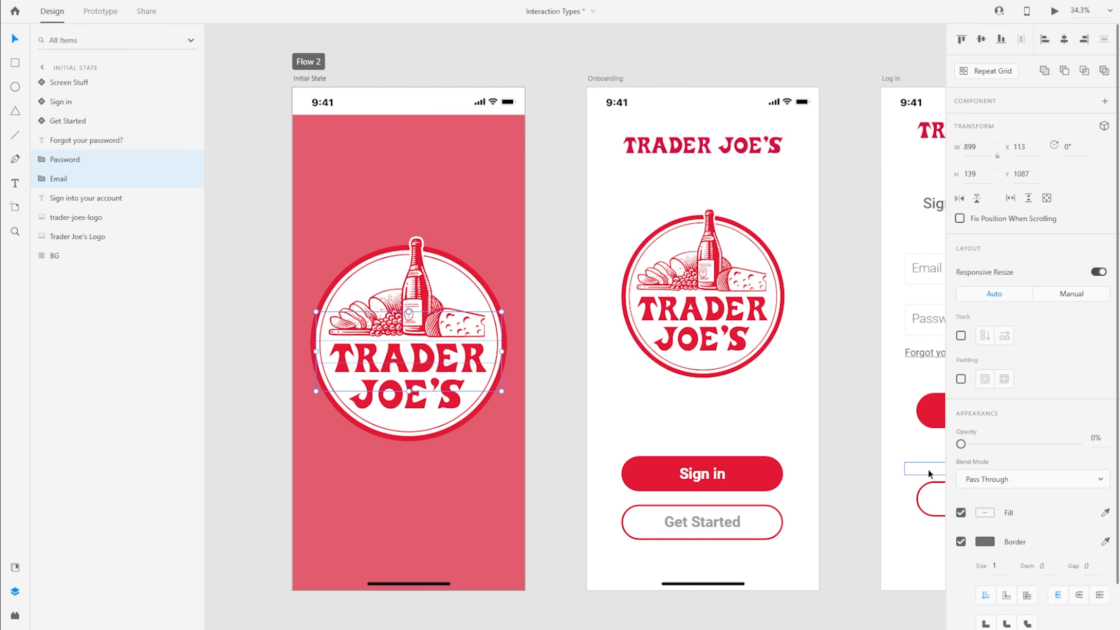
{"action": "left_click", "coordinate": [250, 381]}
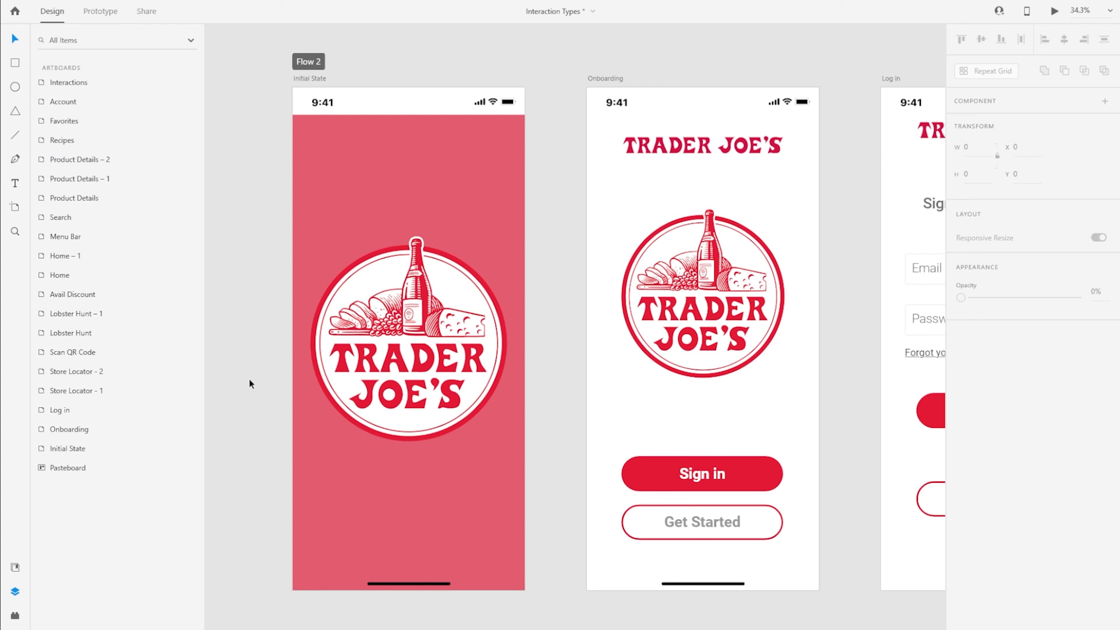
Step: Preview the prototype from Initial State, trigger the transition to Onboarding, and close the preview
{"action": "left_click", "coordinate": [311, 79]}
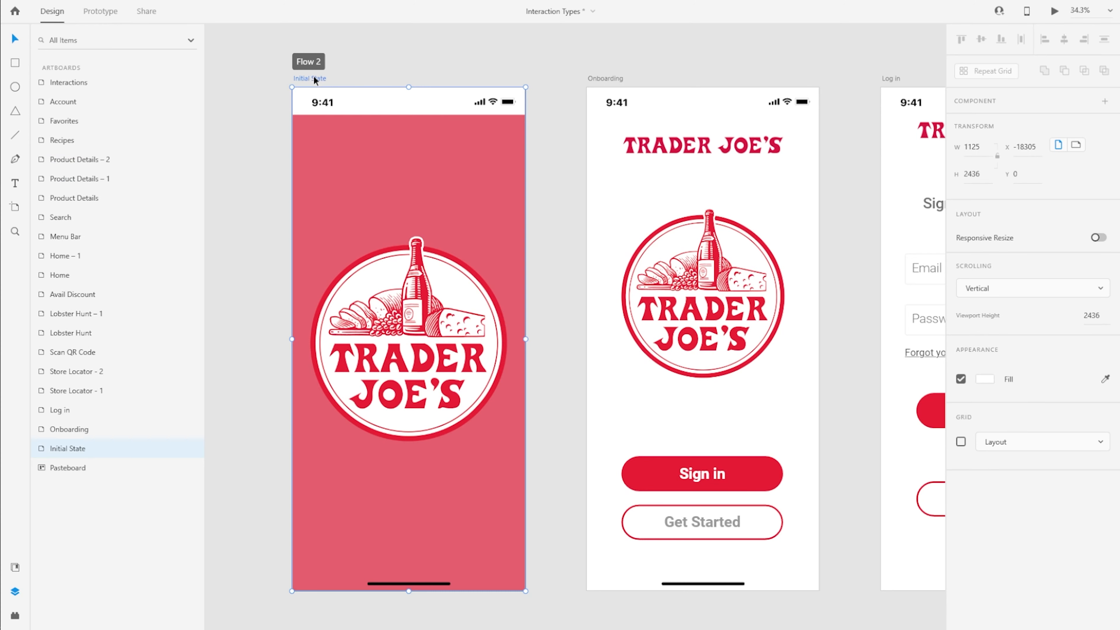
{"action": "left_click", "coordinate": [1055, 11]}
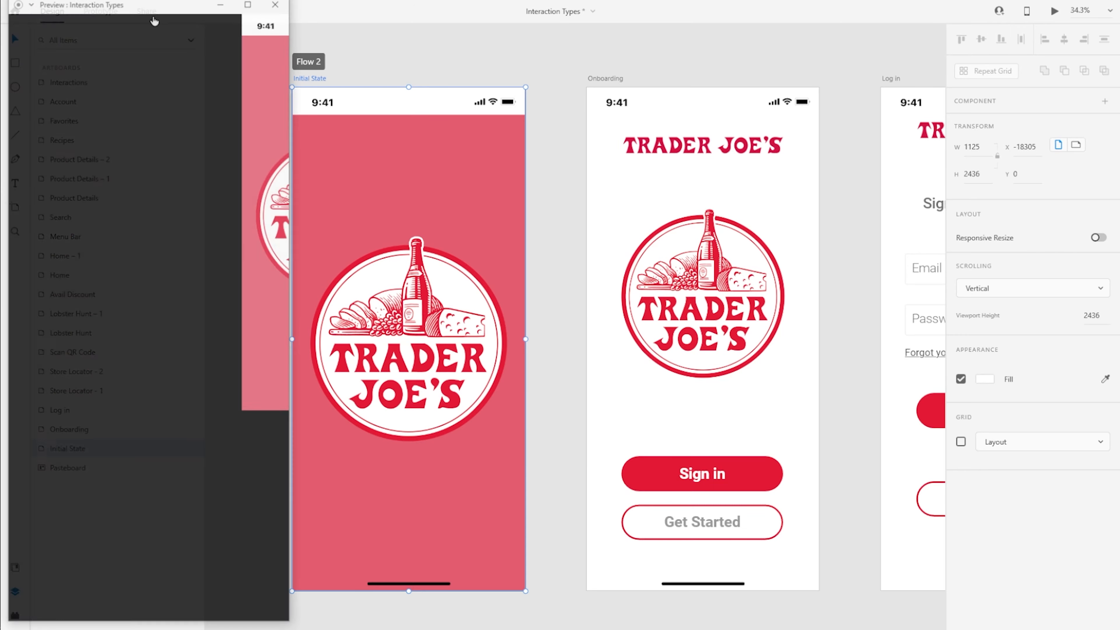
{"action": "left_click_drag", "start_coordinate": [141, 4], "coordinate": [571, 0]}
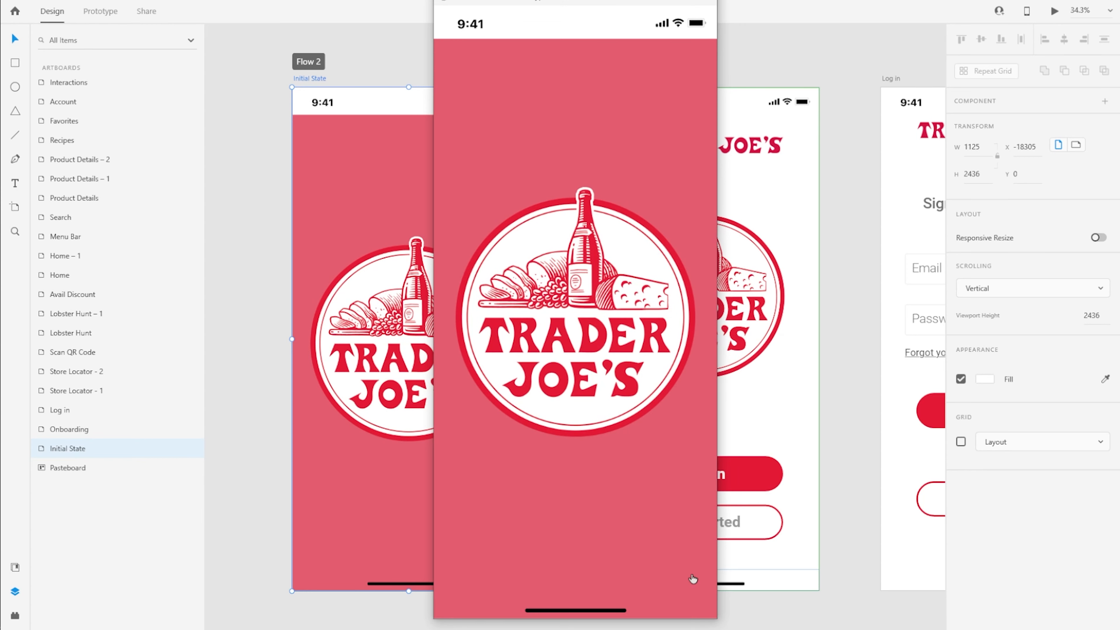
{"action": "left_click", "coordinate": [654, 548]}
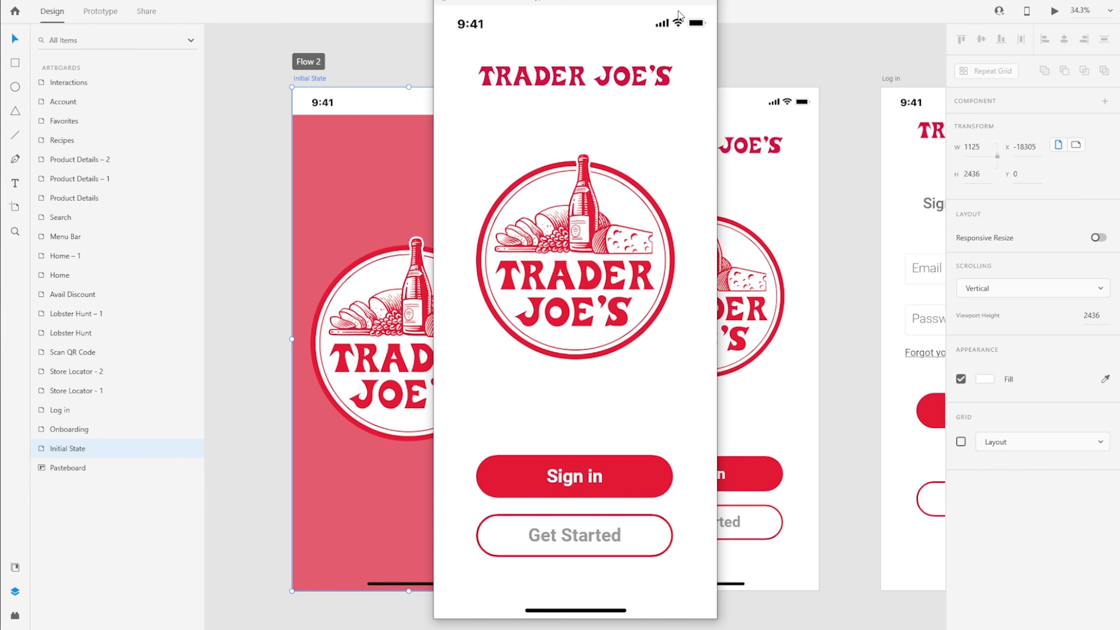
{"action": "left_click", "coordinate": [707, 4]}
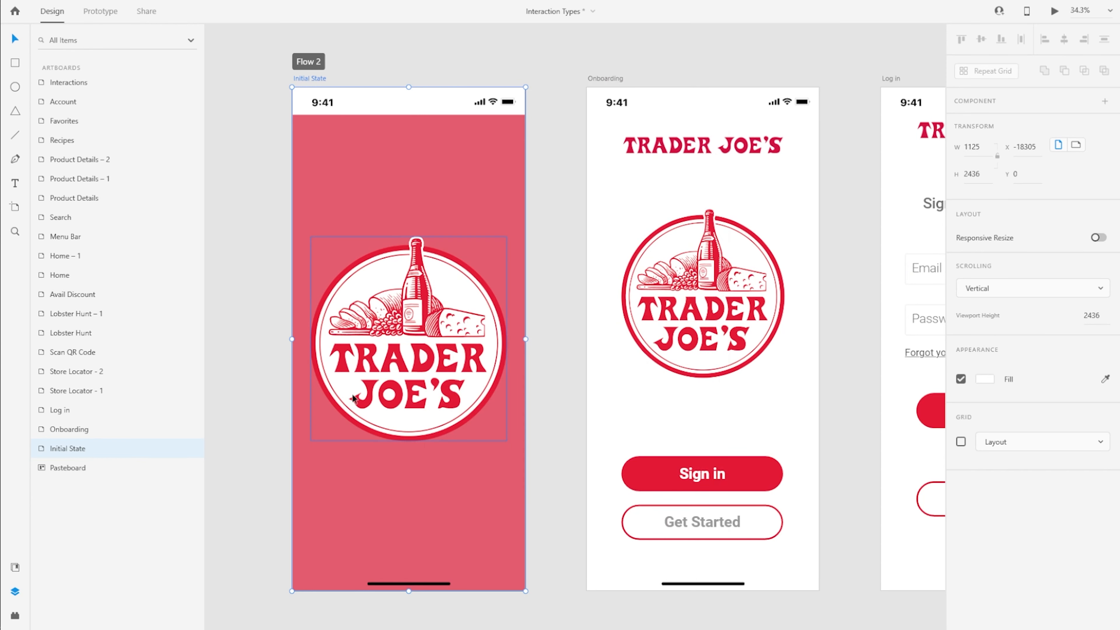
Step: Review the action types for the Initial State background's tap interaction in Prototype mode, keeping Auto-Animate
{"action": "left_click", "coordinate": [312, 185]}
{"action": "left_click", "coordinate": [100, 11]}
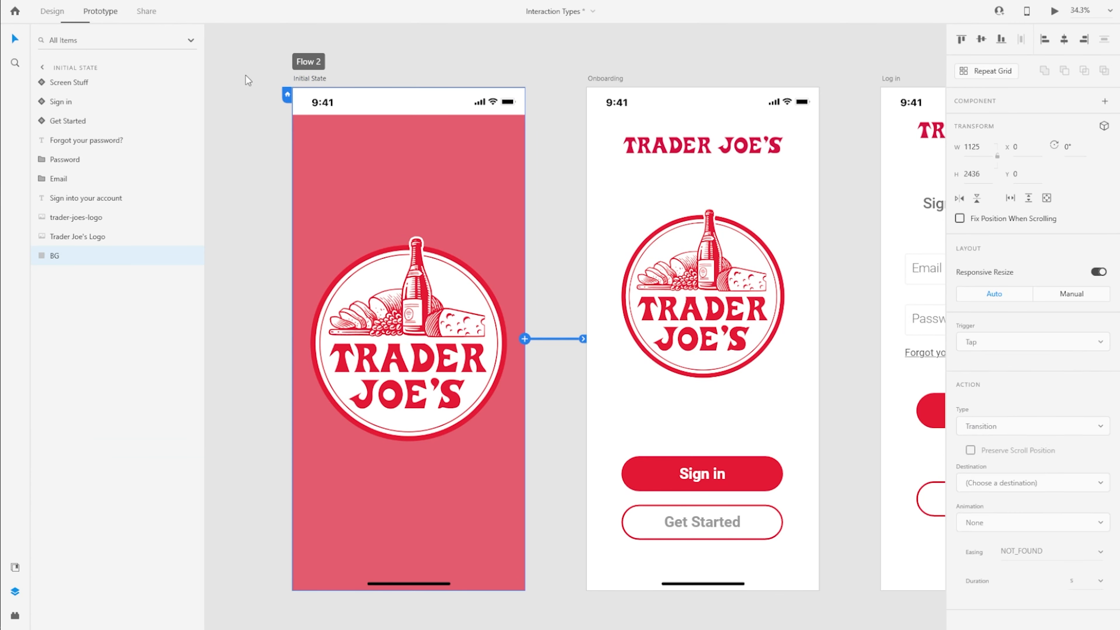
{"action": "left_click", "coordinate": [986, 164]}
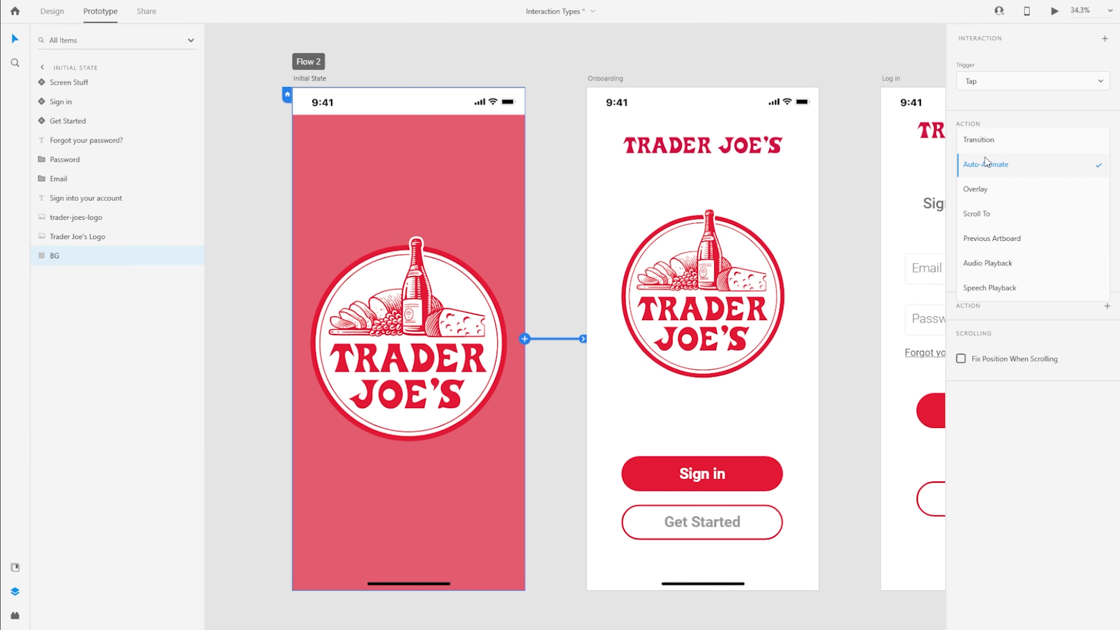
{"action": "left_click", "coordinate": [985, 166]}
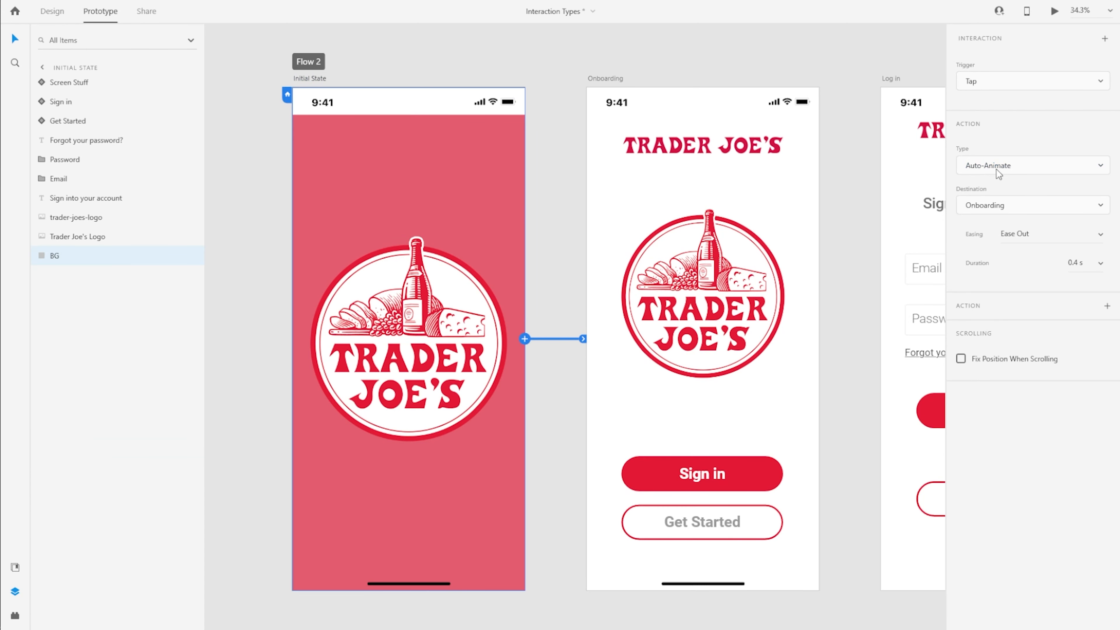
{"action": "left_click", "coordinate": [541, 220]}
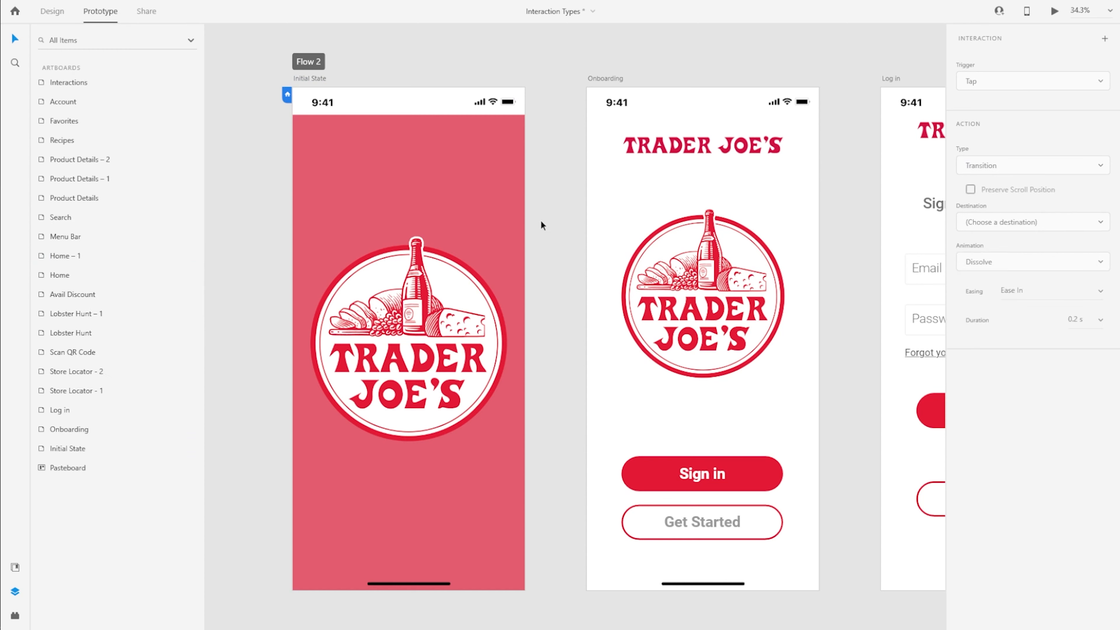
Step: Examine the background's Auto-Animate link and compare the round logo on Initial State with the one on Onboarding
{"action": "left_click", "coordinate": [427, 204]}
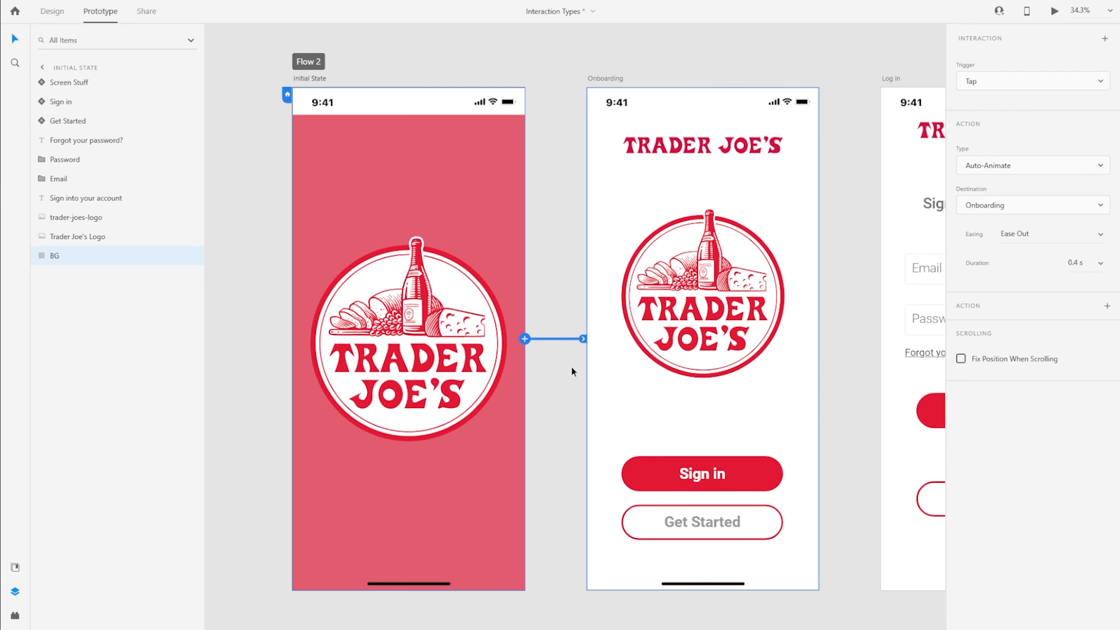
{"action": "left_click", "coordinate": [387, 282]}
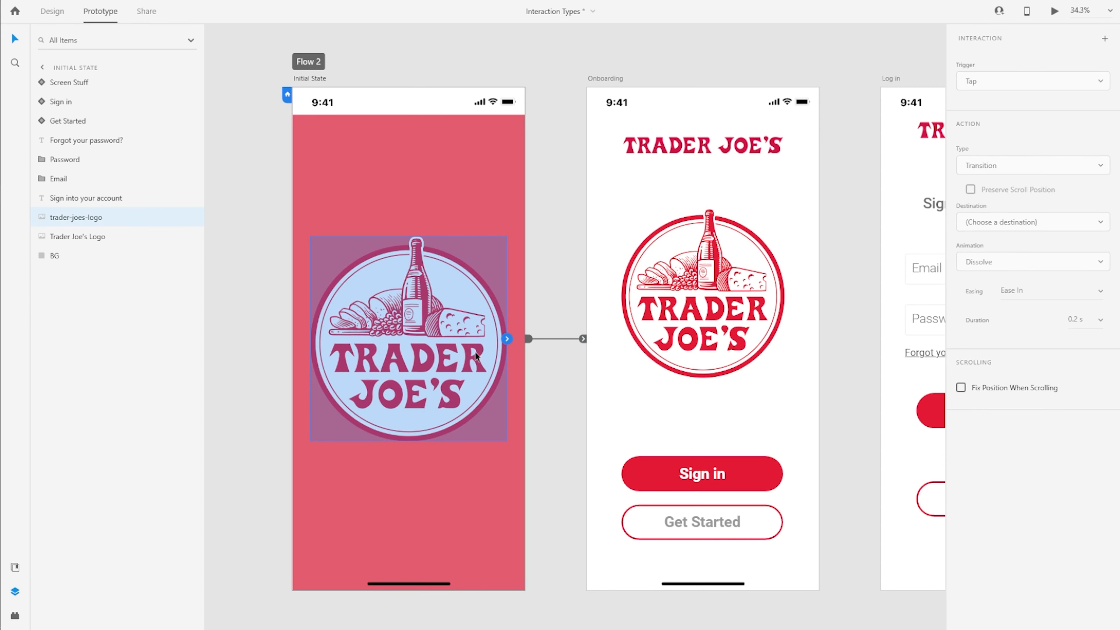
{"action": "left_click", "coordinate": [688, 235]}
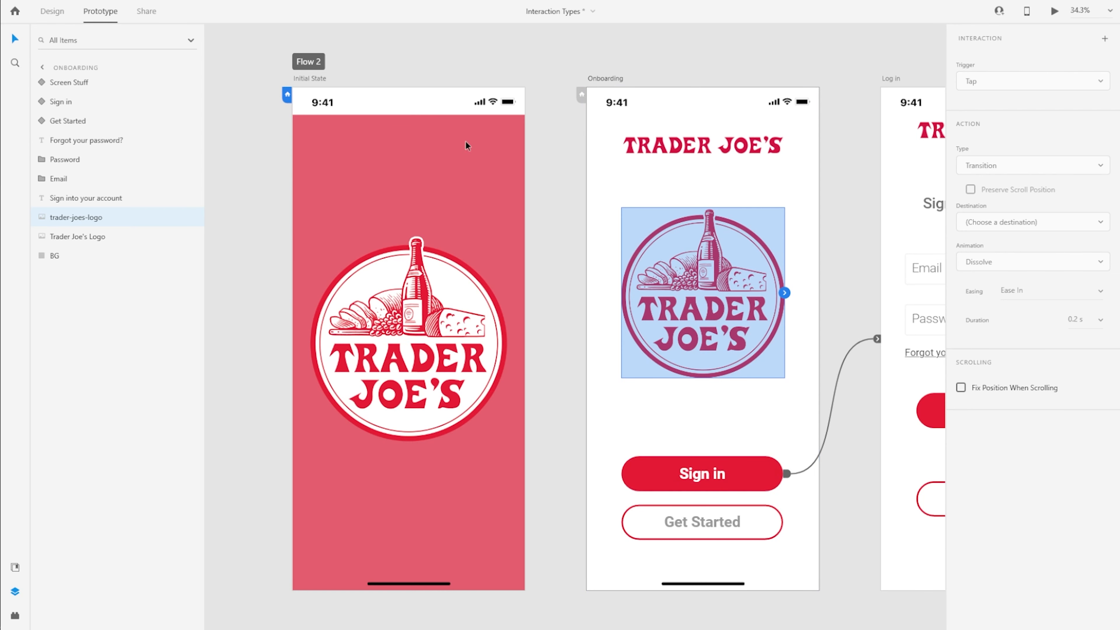
Step: Preview the flow from Initial State through Onboarding to the Log in screen via Sign in, and close the preview
{"action": "left_click", "coordinate": [305, 79]}
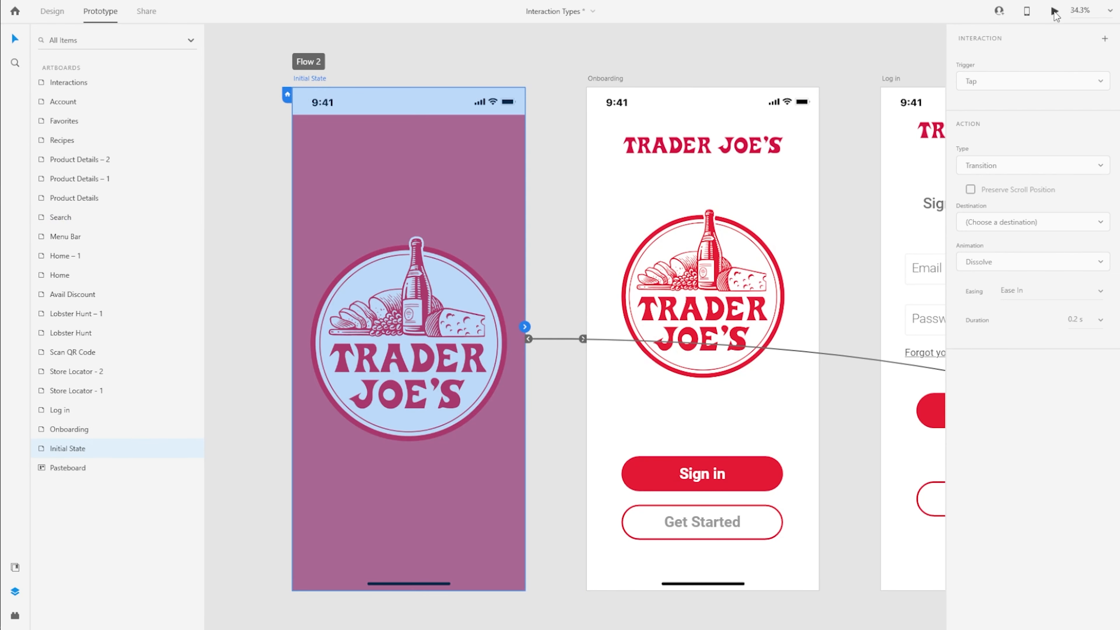
{"action": "left_click", "coordinate": [1054, 13]}
{"action": "left_click_drag", "start_coordinate": [164, 8], "coordinate": [567, 4]}
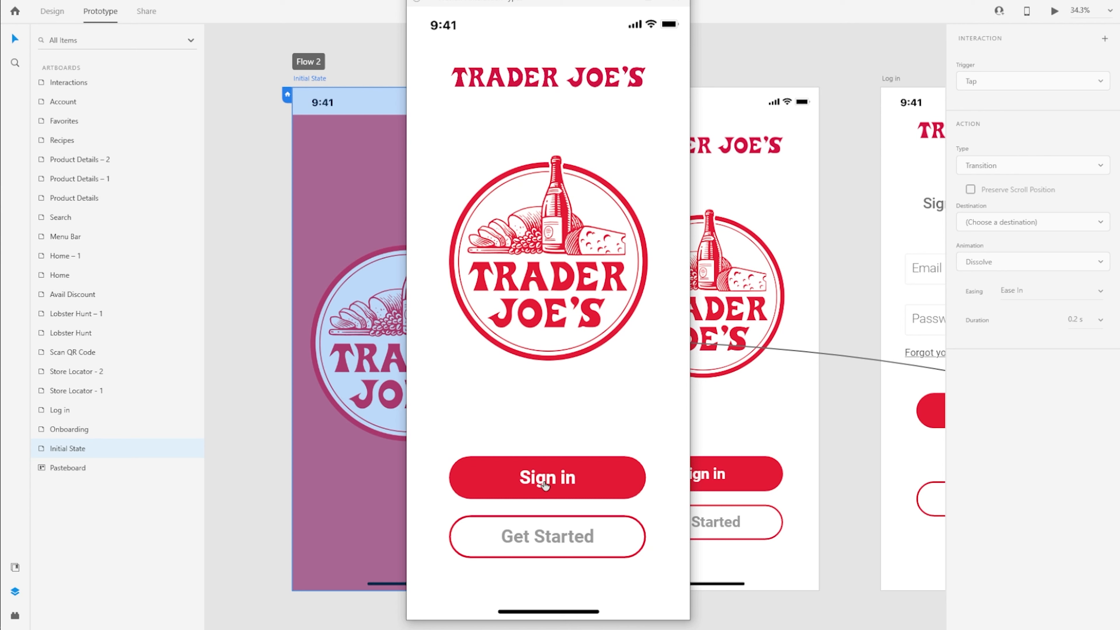
{"action": "left_click", "coordinate": [616, 484]}
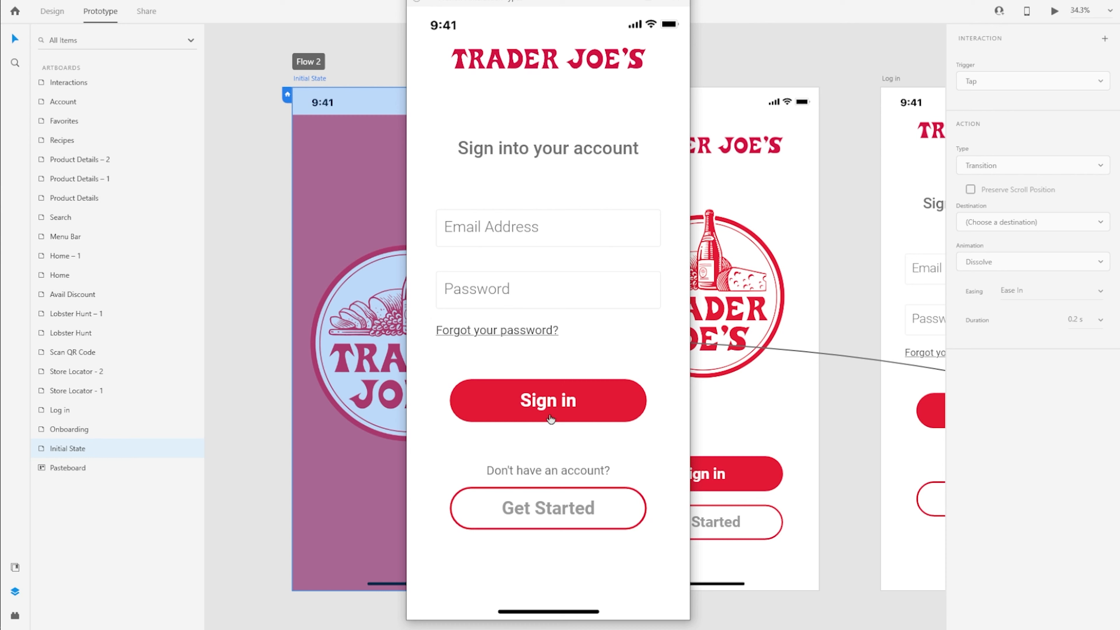
{"action": "left_click", "coordinate": [676, 3]}
Step: Compare the round trader-joes-logo on the Onboarding artboard with the transparent copy on Log in, checking its size and opacity in Design mode
{"action": "left_click_drag", "start_coordinate": [836, 52], "coordinate": [563, 50]}
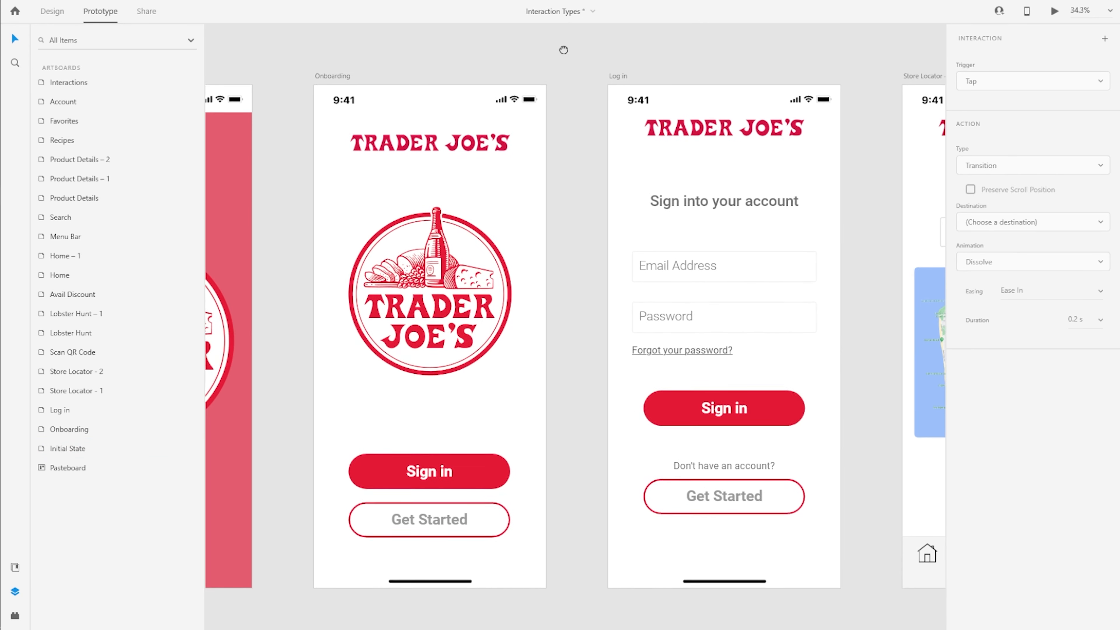
{"action": "left_click", "coordinate": [449, 330]}
{"action": "left_click", "coordinate": [458, 259]}
{"action": "key", "text": "ctrl+1"}
{"action": "left_click", "coordinate": [364, 305]}
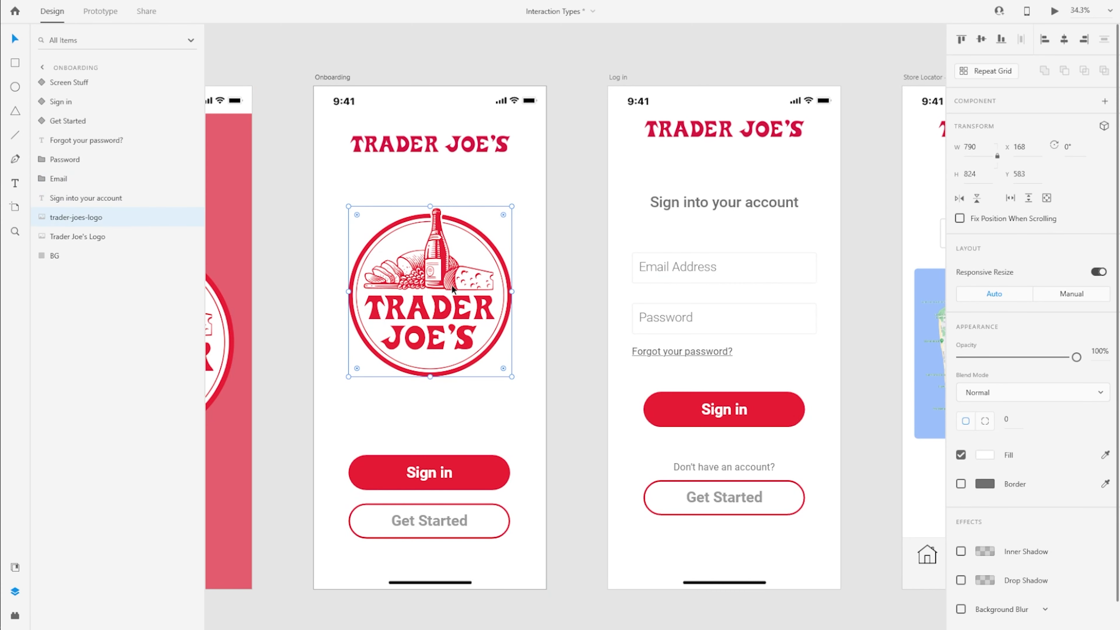
{"action": "left_click", "coordinate": [749, 231]}
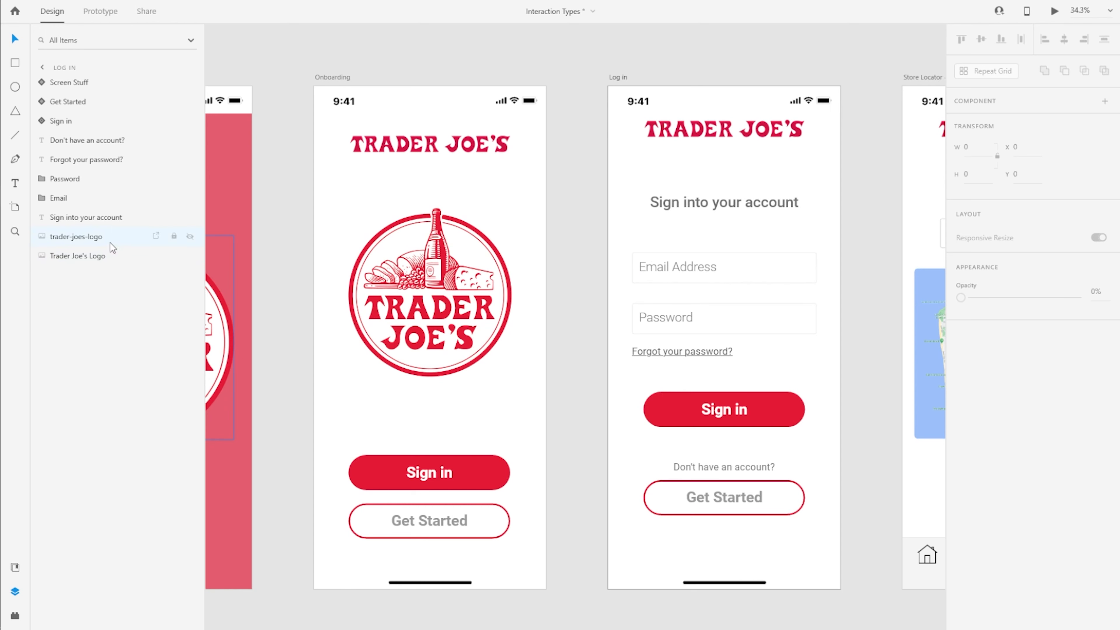
{"action": "left_click", "coordinate": [96, 256]}
{"action": "left_click", "coordinate": [105, 241]}
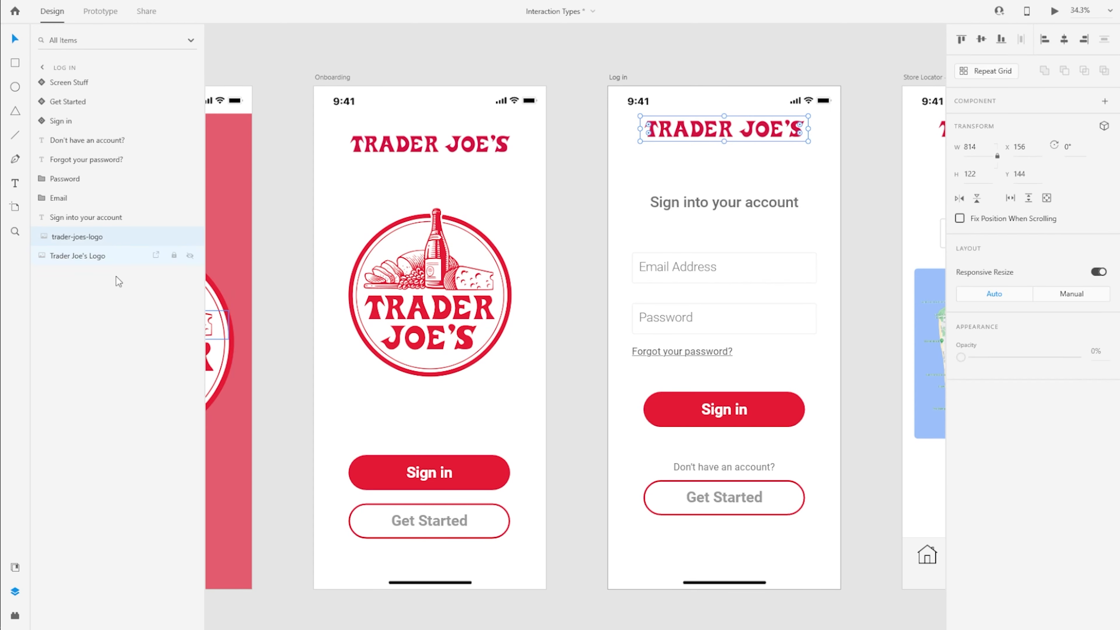
{"action": "left_click_drag", "start_coordinate": [960, 357], "coordinate": [918, 349]}
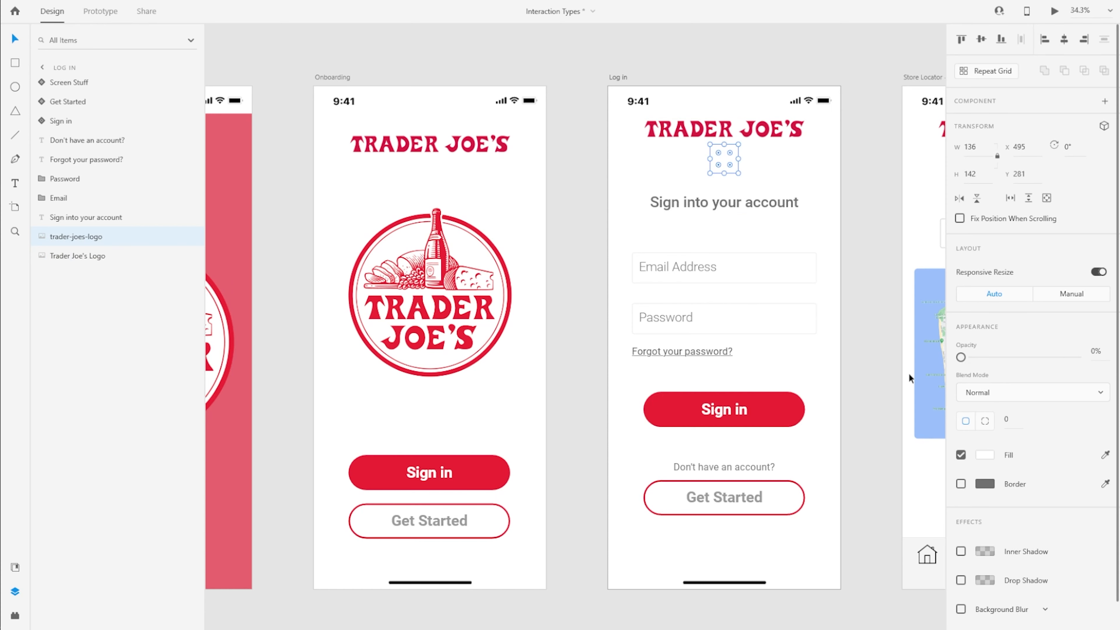
Step: Preview the prototype from the Onboarding artboard, trigger the transition to Log in via Sign in, and close the preview
{"action": "left_click", "coordinate": [332, 76]}
{"action": "left_click", "coordinate": [1052, 13]}
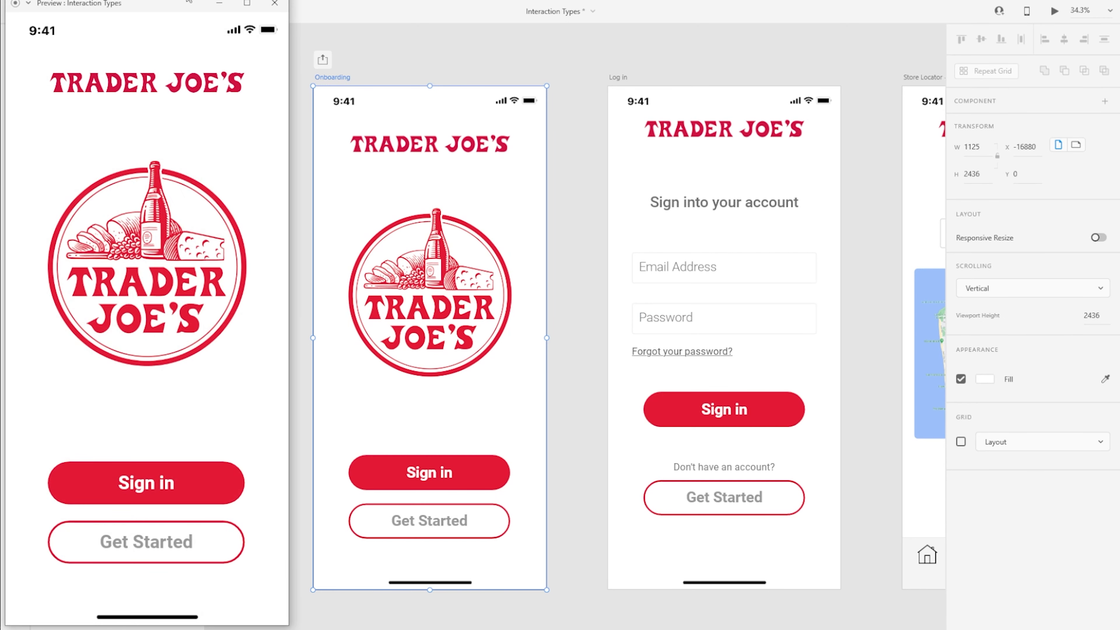
{"action": "left_click_drag", "start_coordinate": [160, 4], "coordinate": [567, 3]}
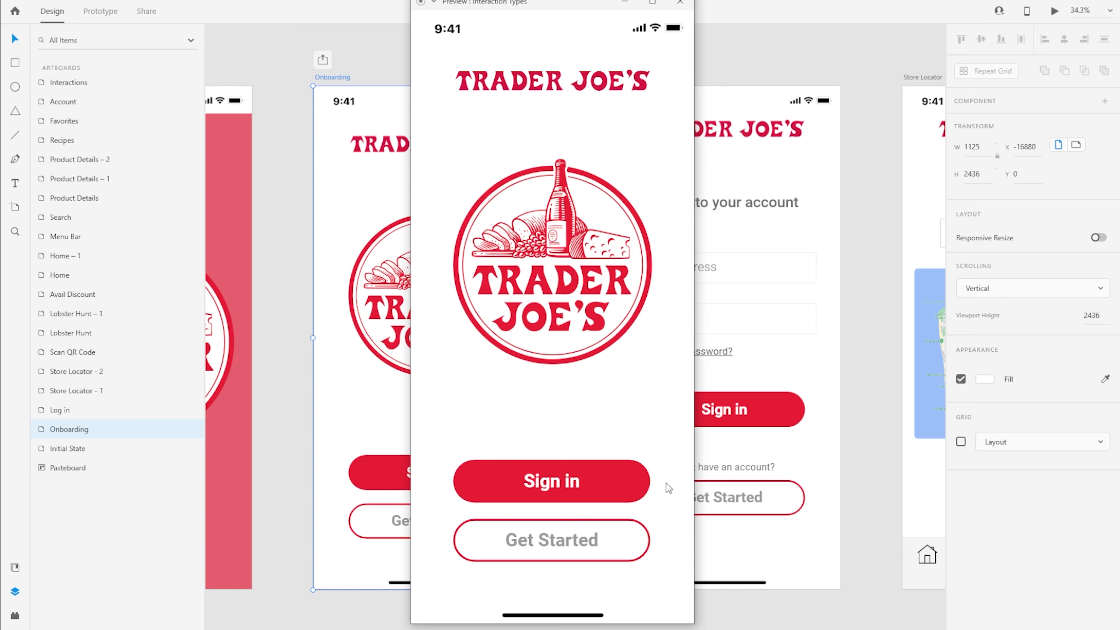
{"action": "left_click", "coordinate": [638, 476]}
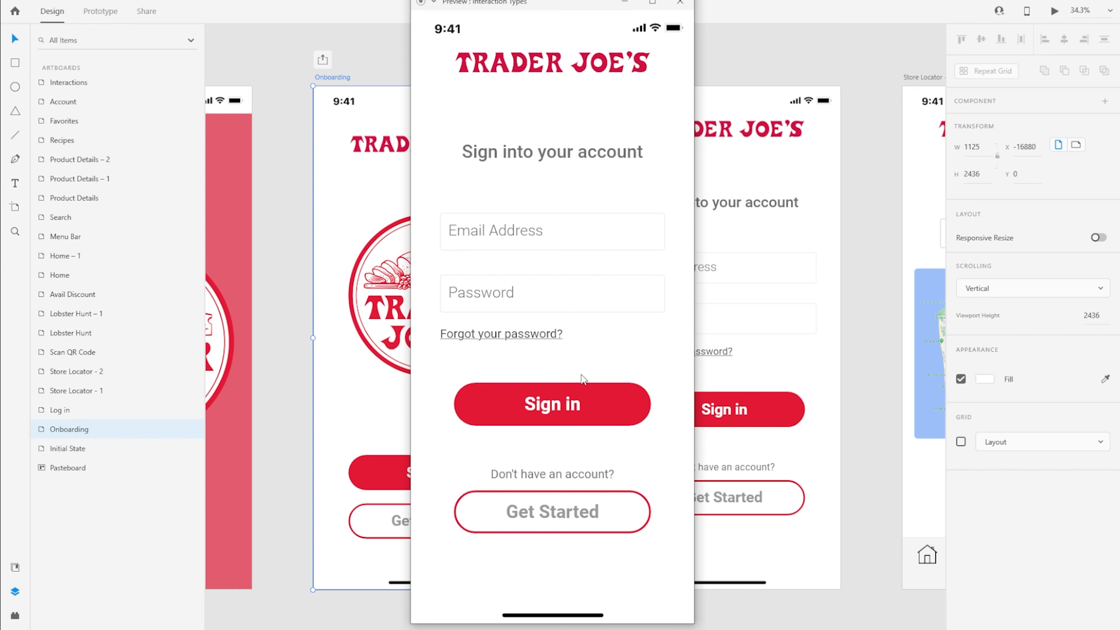
{"action": "left_click", "coordinate": [681, 5]}
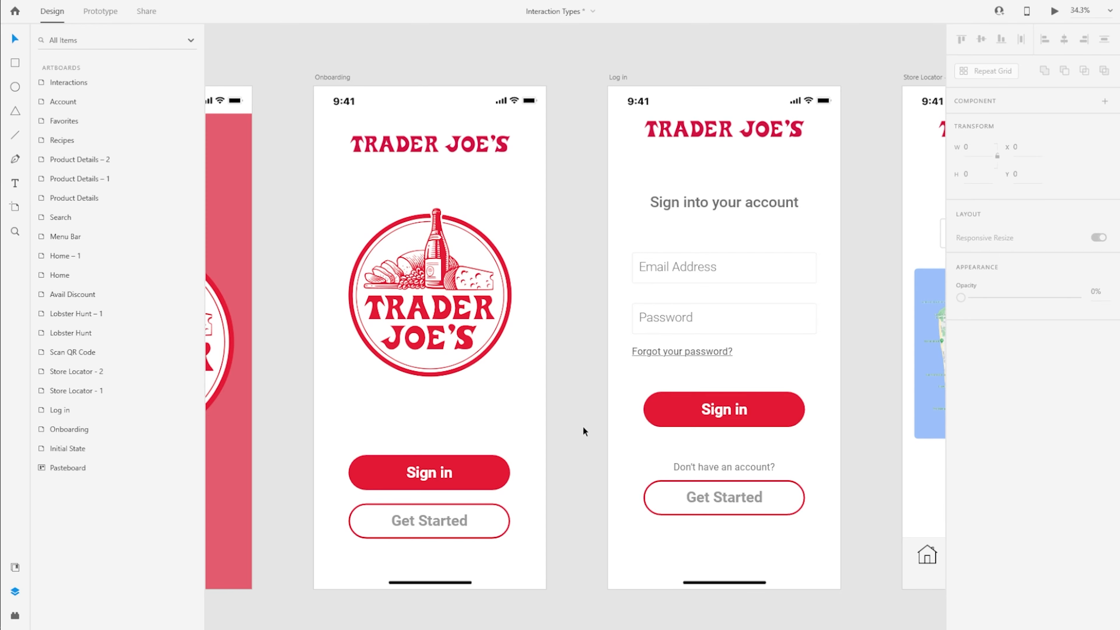
Step: Move the Item component from beneath the Menu Bar artboard to the empty pasteboard area below the Home artboard
{"action": "scroll", "coordinate": [506, 359], "scroll_direction": "down", "scroll_amount": 5}
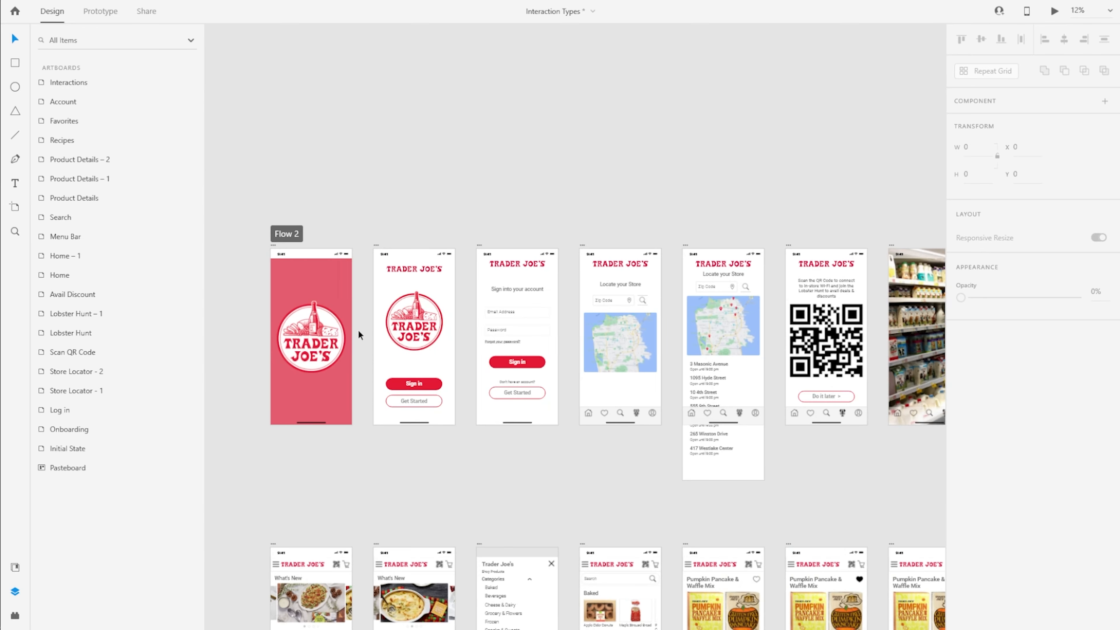
{"action": "scroll", "coordinate": [358, 335], "scroll_direction": "down", "scroll_amount": 3}
{"action": "scroll", "coordinate": [664, 474], "scroll_direction": "down", "scroll_amount": 2}
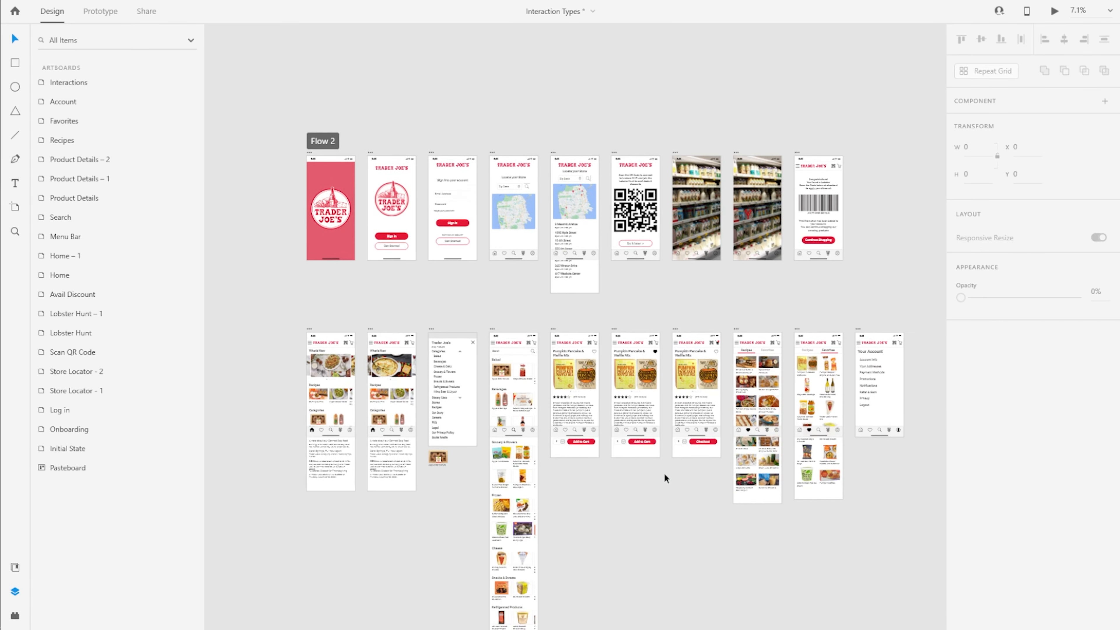
{"action": "left_click_drag", "start_coordinate": [438, 441], "coordinate": [316, 560]}
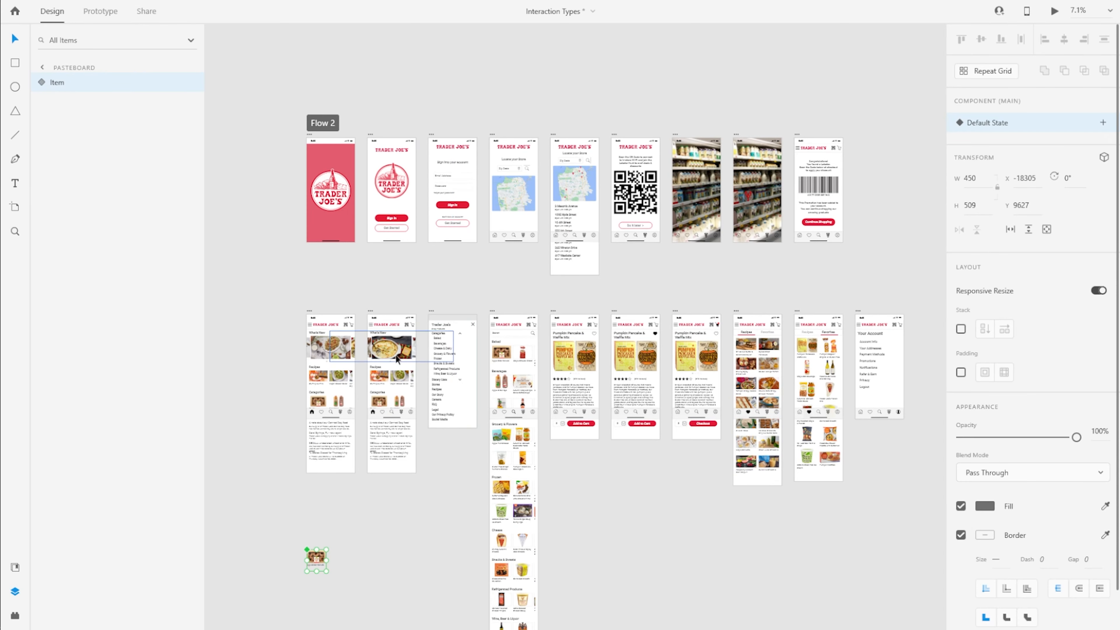
Step: Examine the Home, Menu Bar and Search artboards, including the Menu Items group that forms the menu overlay
{"action": "scroll", "coordinate": [342, 358], "scroll_direction": "up", "scroll_amount": 5}
{"action": "left_click_drag", "start_coordinate": [444, 173], "coordinate": [538, 31]}
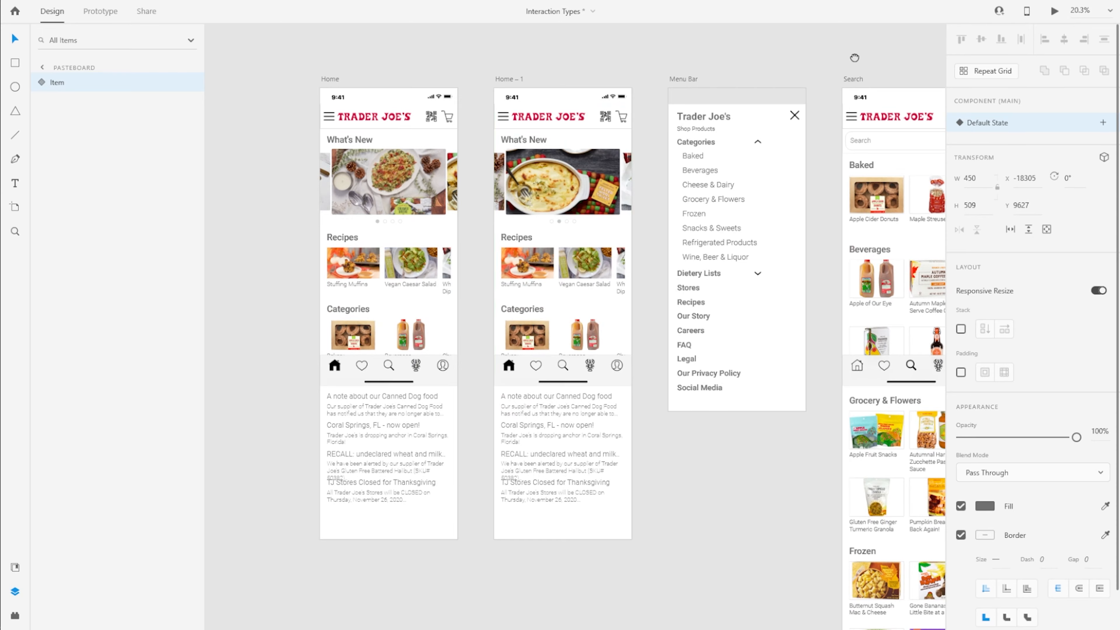
{"action": "left_click_drag", "start_coordinate": [855, 57], "coordinate": [684, 49]}
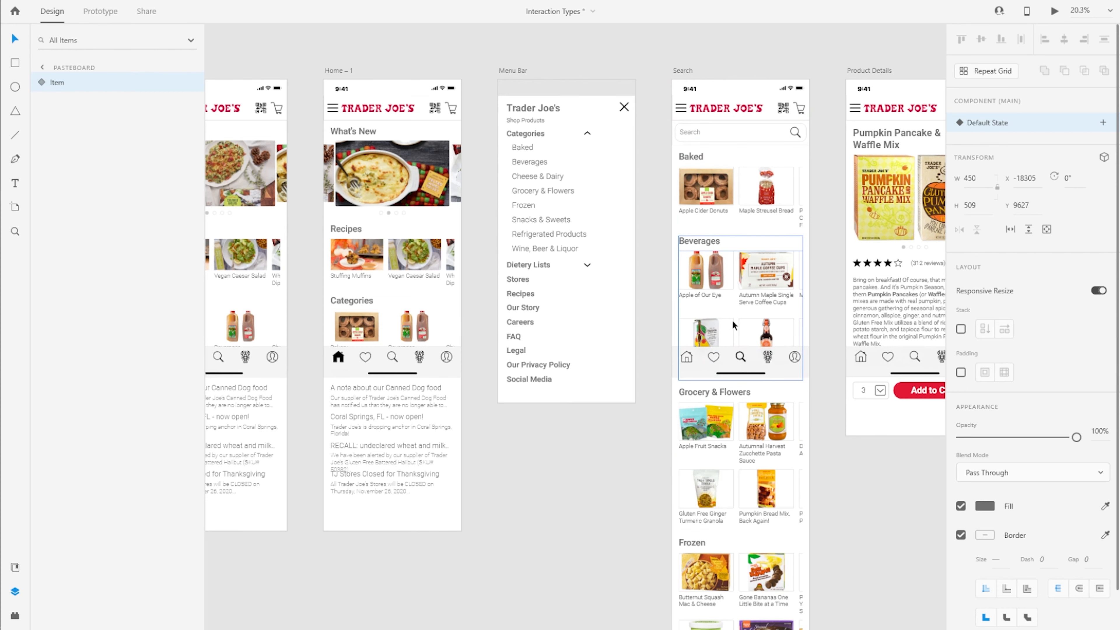
{"action": "scroll", "coordinate": [732, 320], "scroll_direction": "down", "scroll_amount": 3}
{"action": "scroll", "coordinate": [733, 322], "scroll_direction": "up", "scroll_amount": 4}
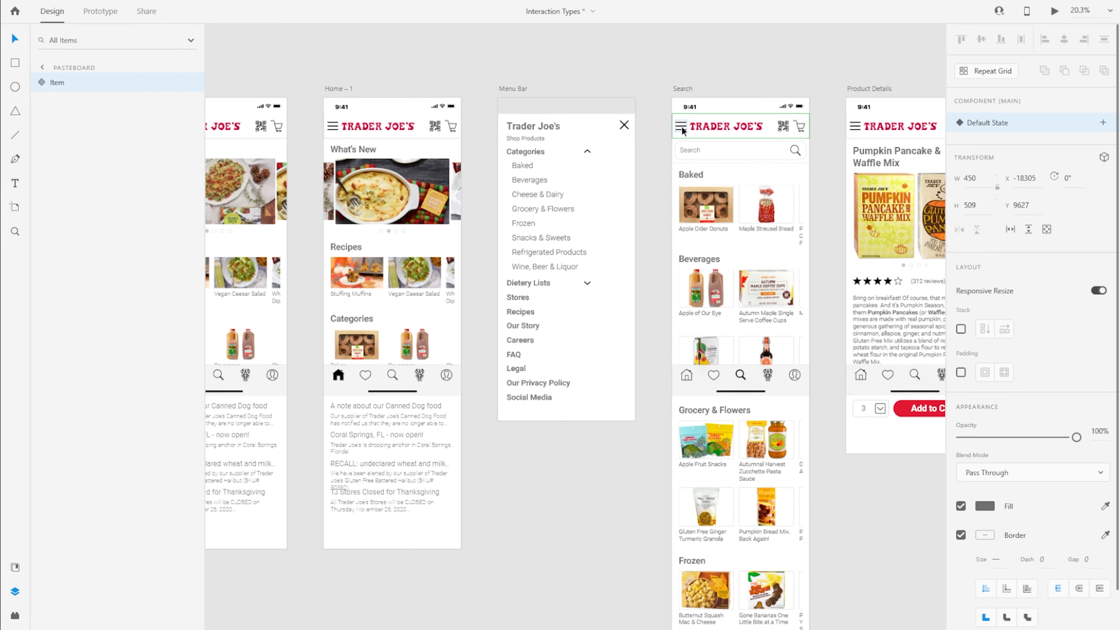
{"action": "left_click", "coordinate": [597, 392]}
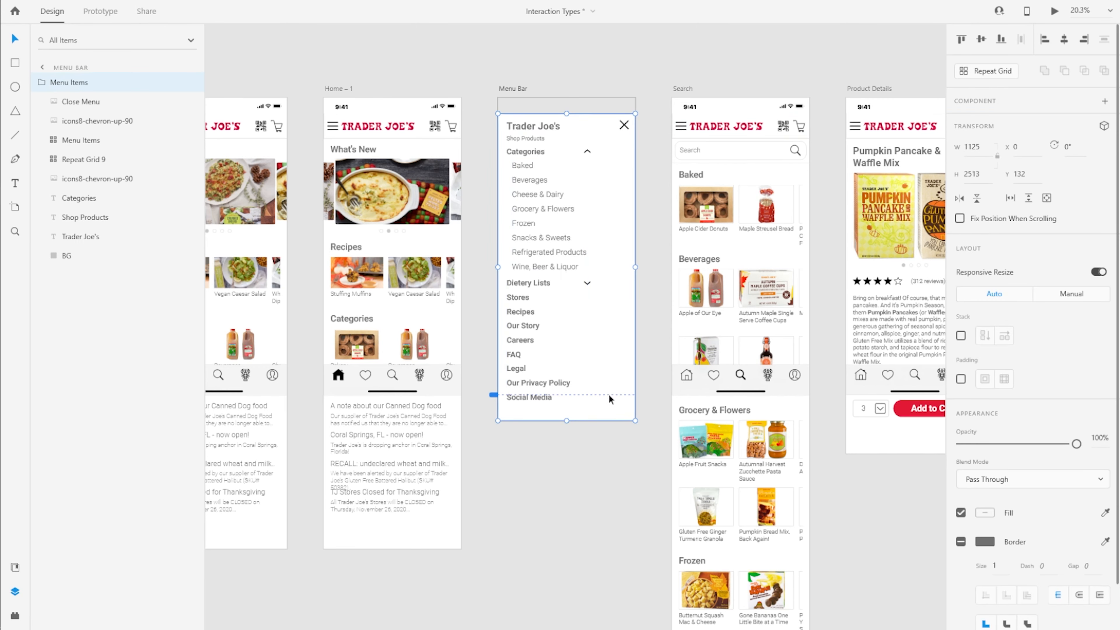
{"action": "scroll", "coordinate": [649, 135], "scroll_direction": "up", "scroll_amount": 2}
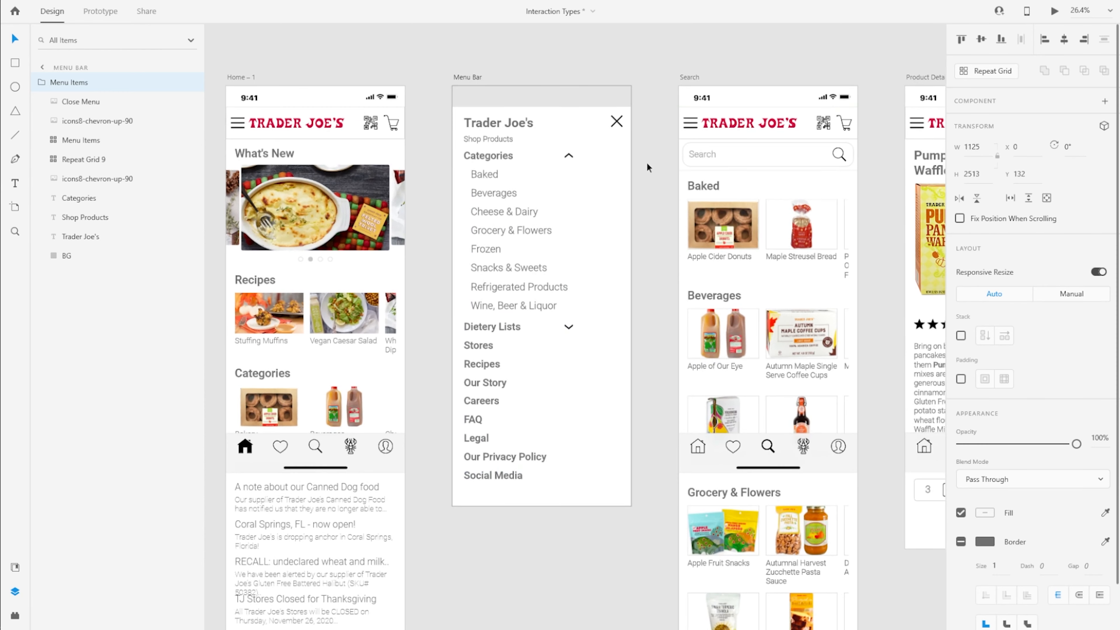
{"action": "mouse_move", "coordinate": [779, 56]}
{"action": "left_mouse_down"}
{"action": "mouse_move", "coordinate": [620, 56]}
{"action": "mouse_move", "coordinate": [765, 60]}
{"action": "mouse_move", "coordinate": [763, 70]}
{"action": "left_mouse_up"}
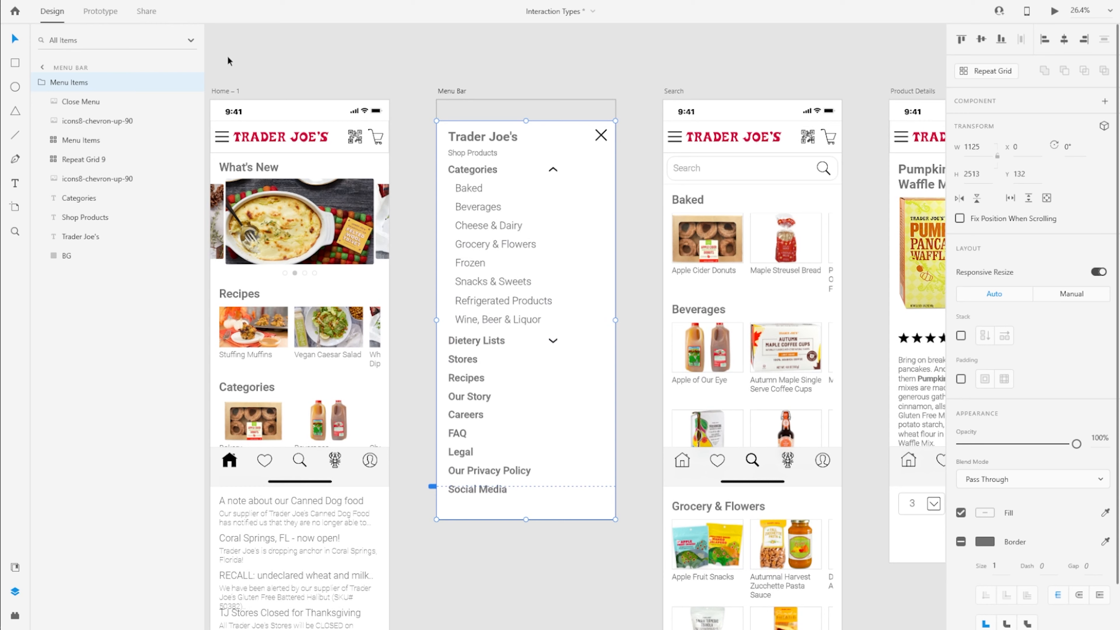
Step: Preview the prototype from the Search artboard, open the hamburger menu overlay, look through its items, and close the overlay
{"action": "left_click", "coordinate": [674, 92]}
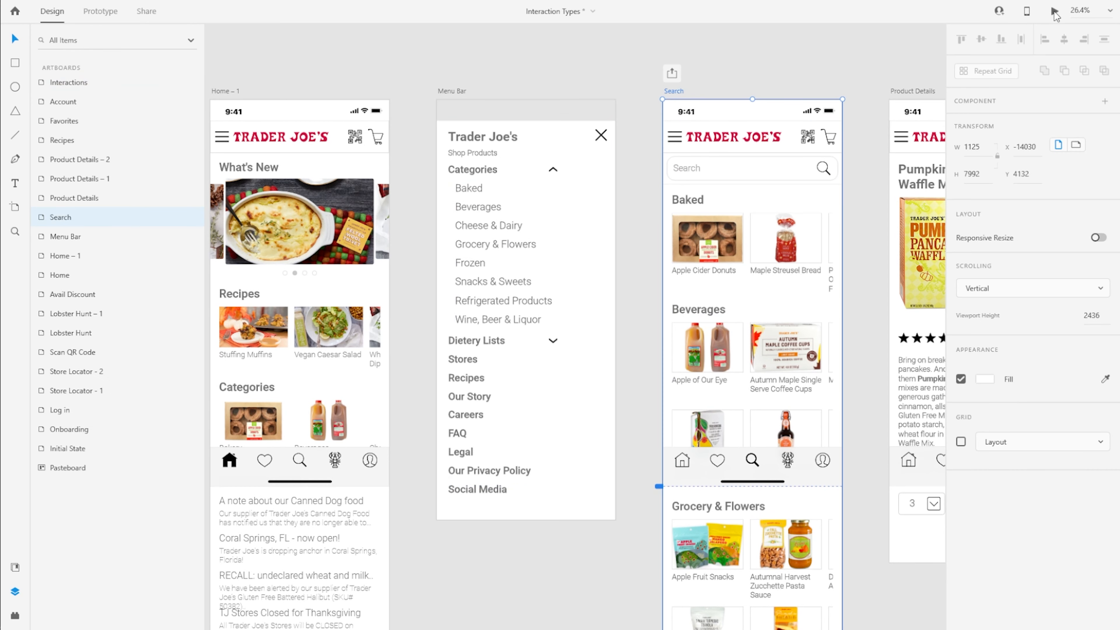
{"action": "left_click", "coordinate": [1054, 11]}
{"action": "left_click_drag", "start_coordinate": [187, 4], "coordinate": [612, 1]}
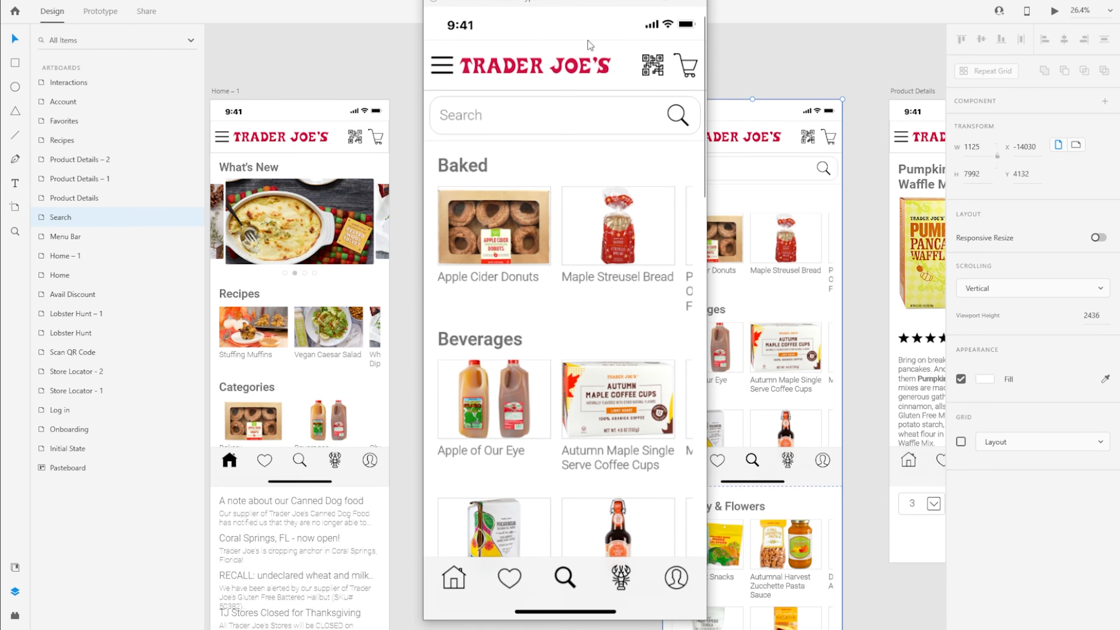
{"action": "left_click", "coordinate": [442, 70]}
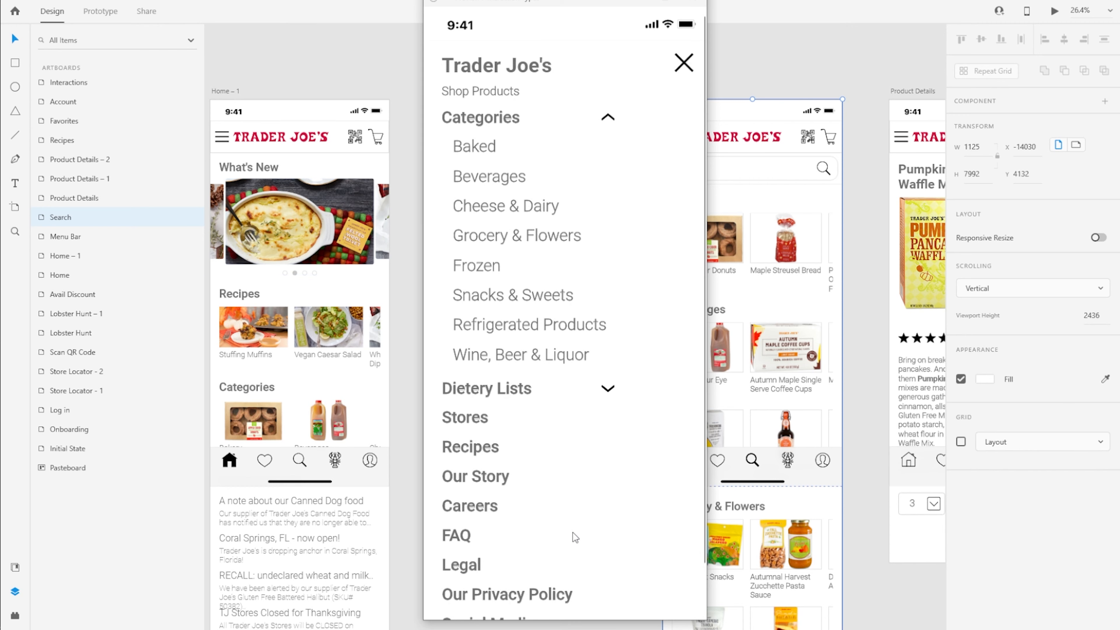
{"action": "scroll", "coordinate": [613, 523], "scroll_direction": "down", "scroll_amount": 2}
{"action": "scroll", "coordinate": [600, 483], "scroll_direction": "up", "scroll_amount": 2}
{"action": "left_click", "coordinate": [683, 65]}
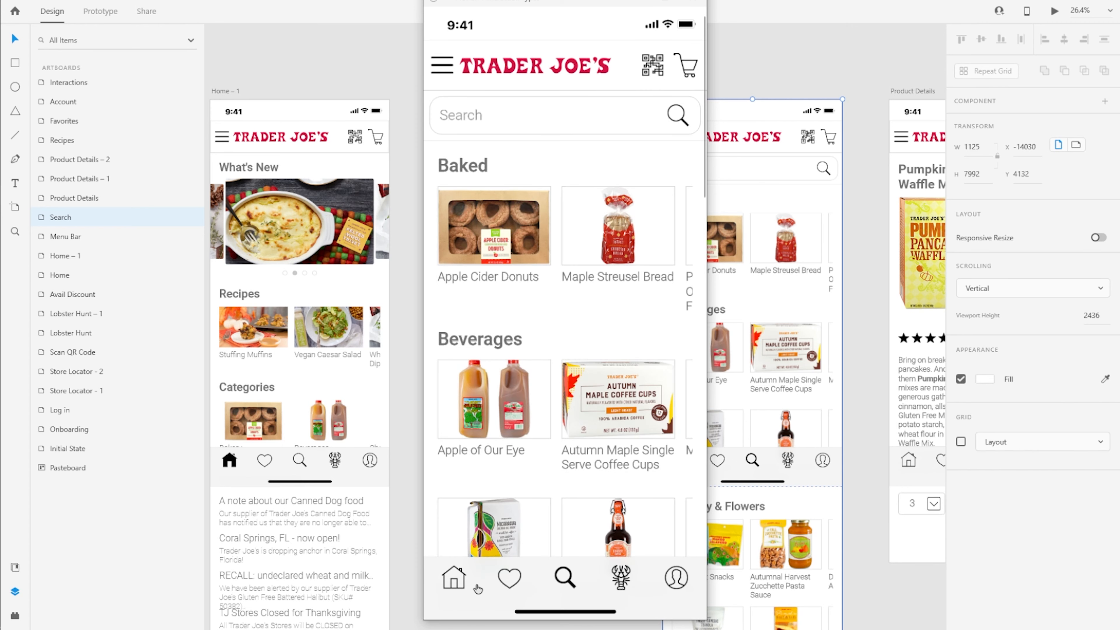
Step: Go to the Account screen in the preview, open and close the menu overlay there, and close the preview
{"action": "left_click", "coordinate": [681, 589]}
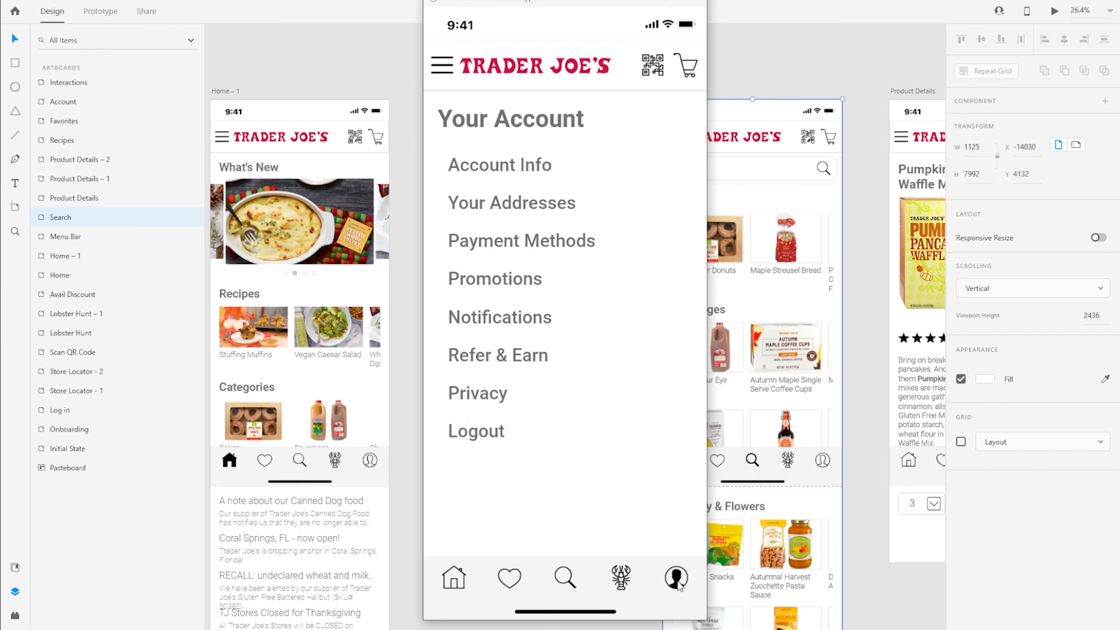
{"action": "left_click", "coordinate": [442, 66]}
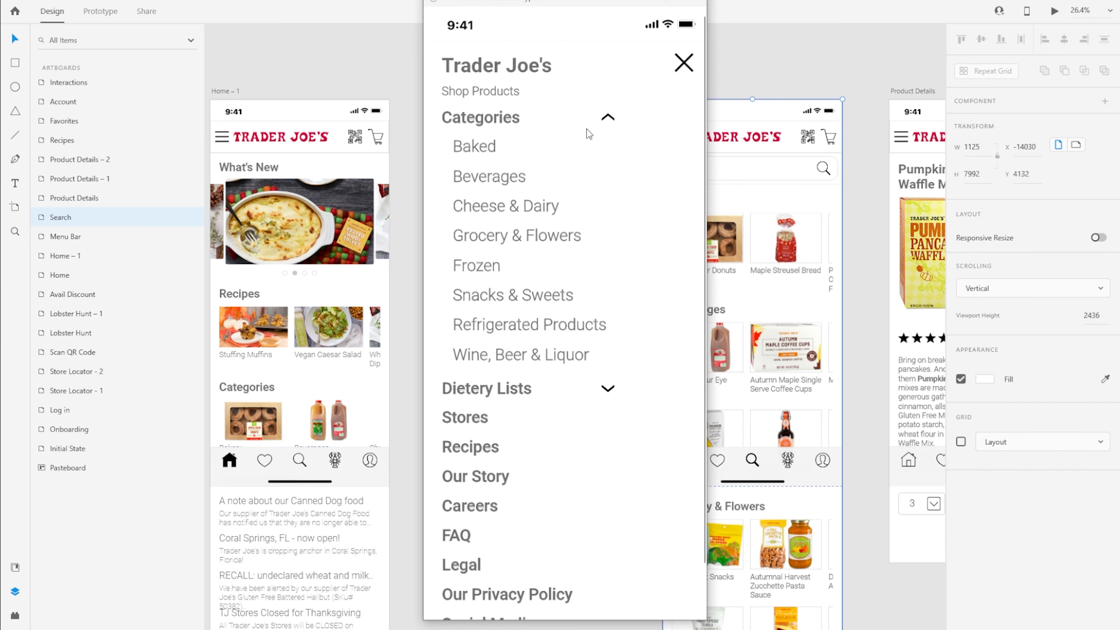
{"action": "scroll", "coordinate": [571, 348], "scroll_direction": "down", "scroll_amount": 2}
{"action": "scroll", "coordinate": [562, 336], "scroll_direction": "up", "scroll_amount": 2}
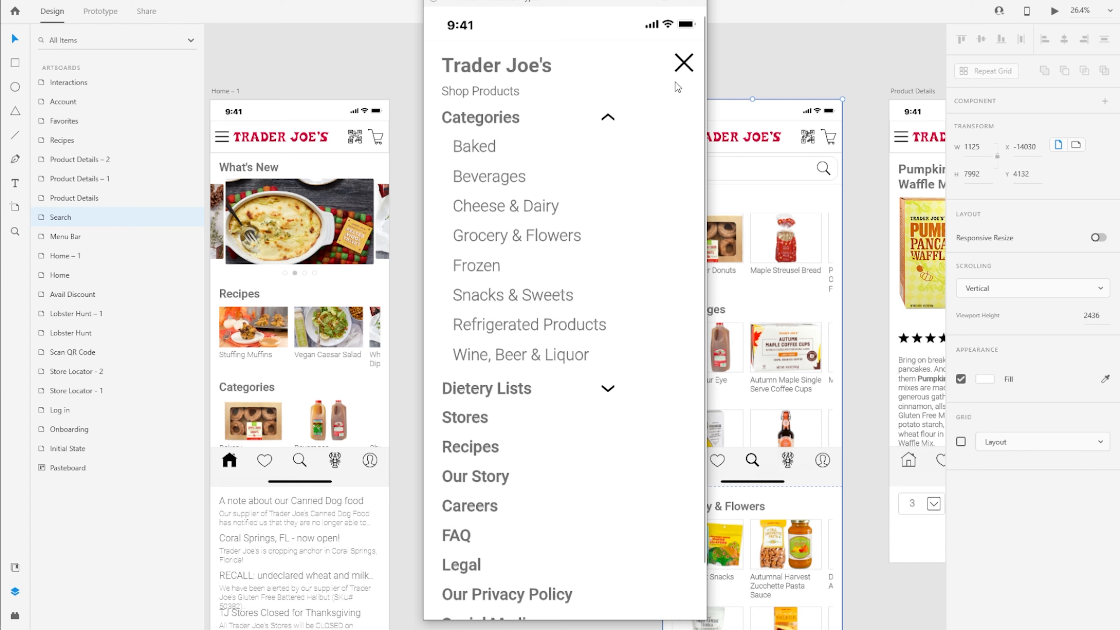
{"action": "left_click", "coordinate": [684, 65]}
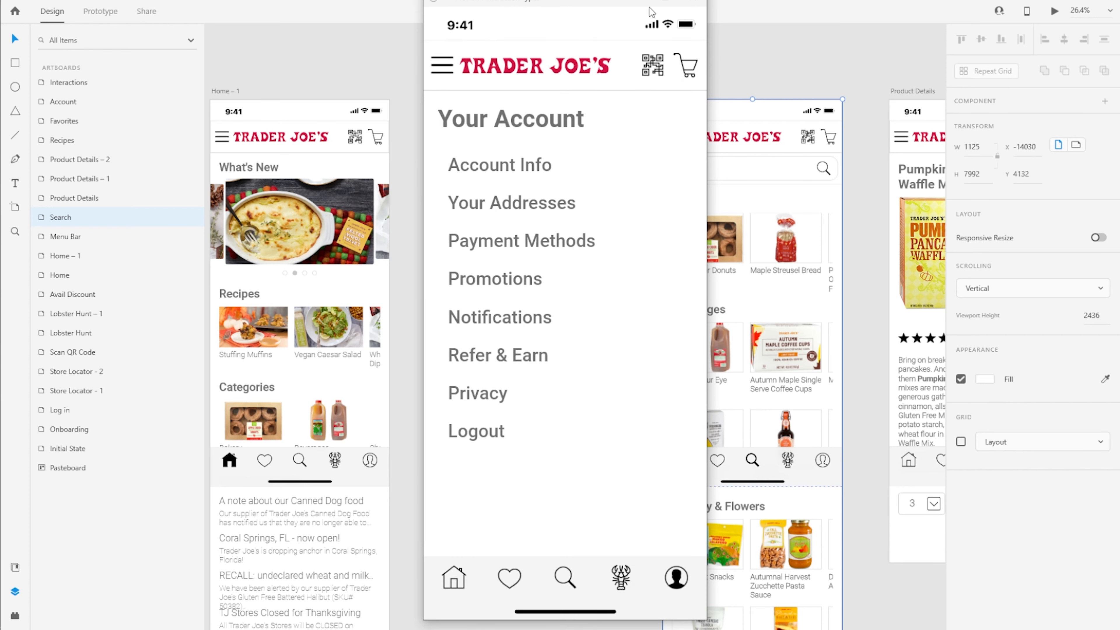
{"action": "left_click", "coordinate": [687, 3]}
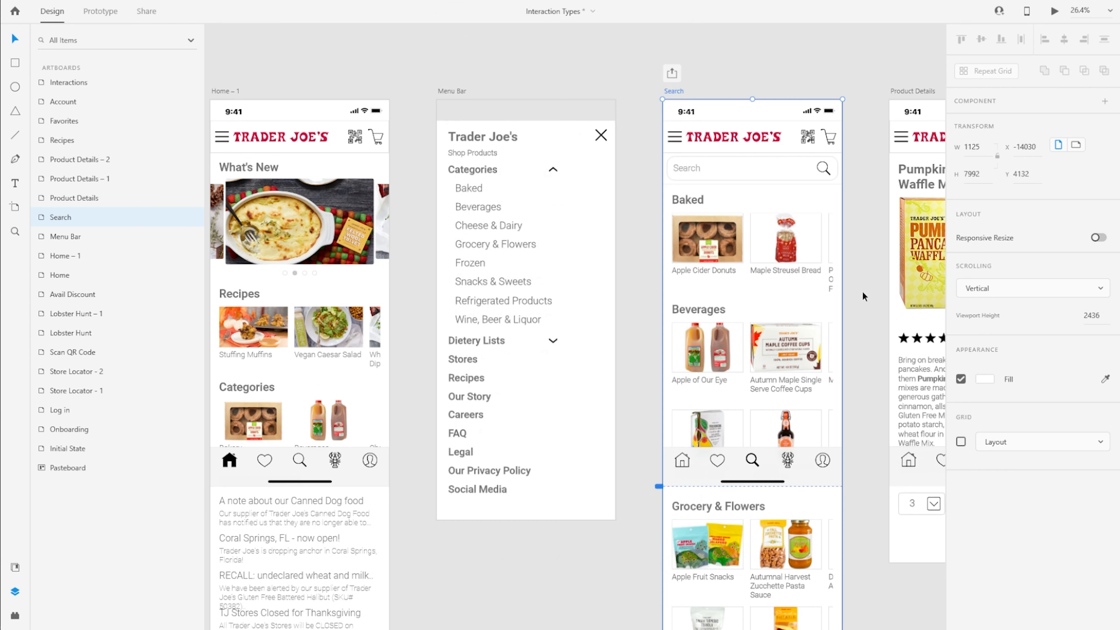
Step: Review the Search artboard's hamburger icon interaction in Prototype mode, keeping the Overlay action to Menu Bar, and return to Design mode
{"action": "left_click", "coordinate": [460, 142]}
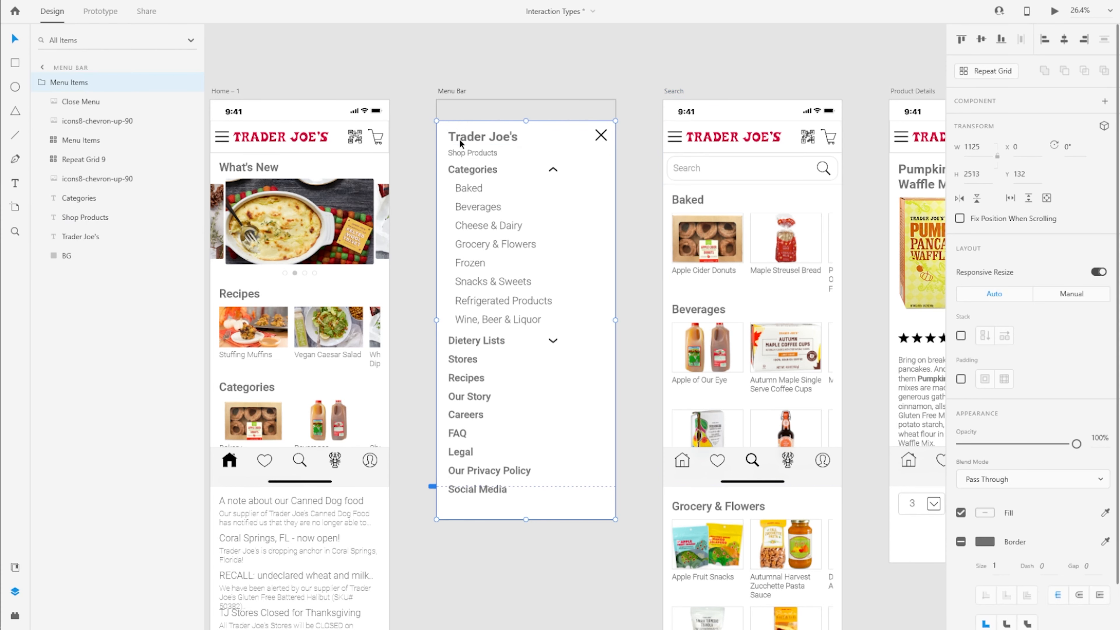
{"action": "left_click", "coordinate": [96, 12]}
{"action": "left_click", "coordinate": [646, 253]}
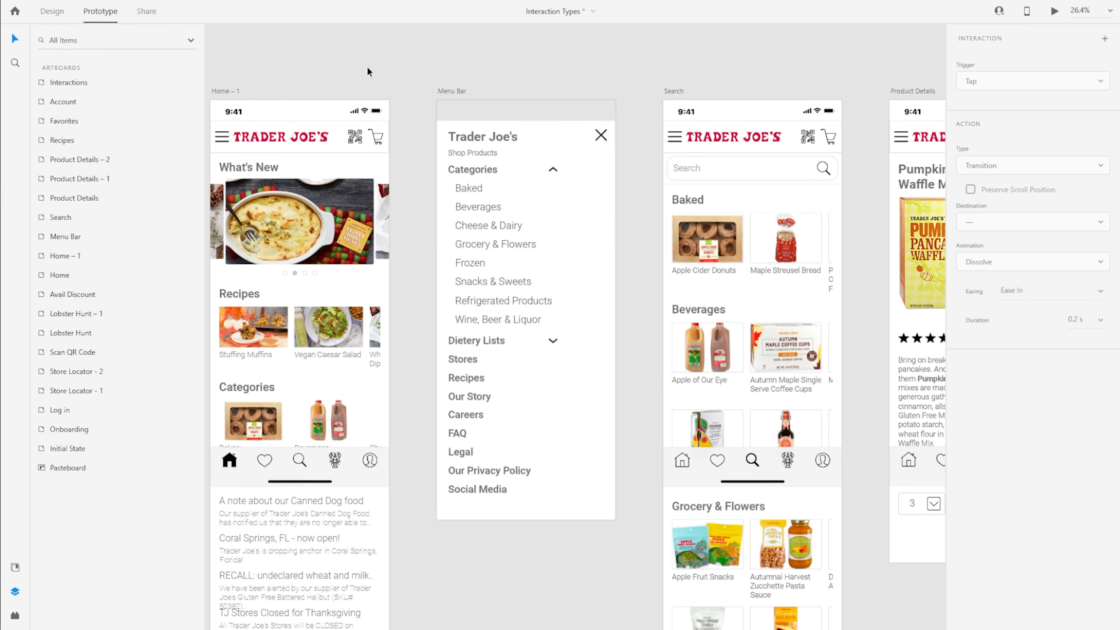
{"action": "left_click", "coordinate": [675, 91]}
{"action": "left_click", "coordinate": [688, 140]}
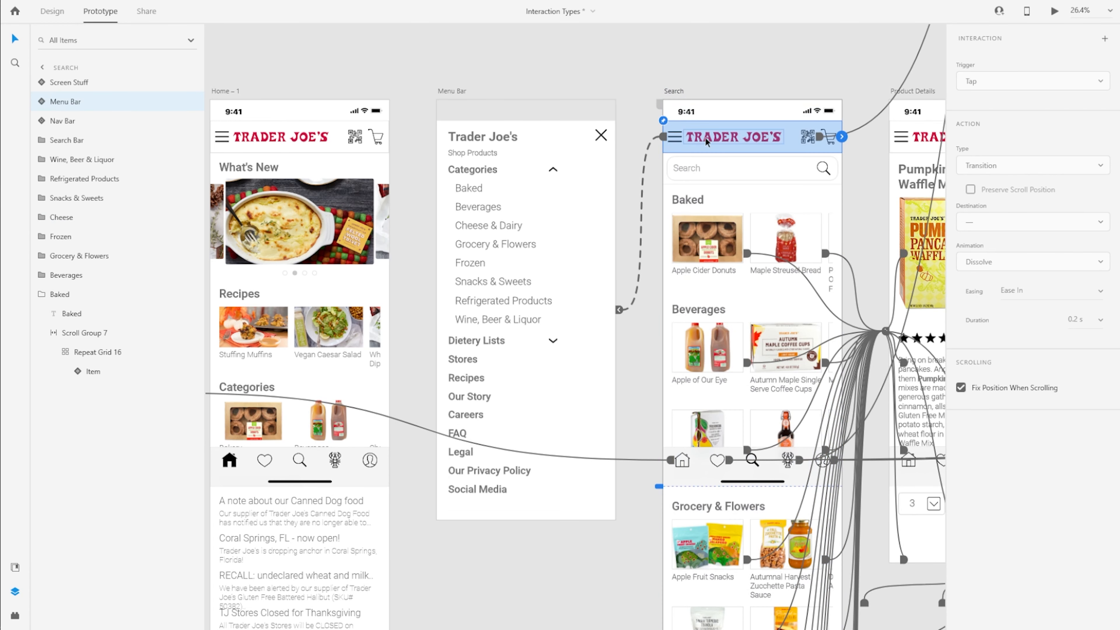
{"action": "double_click", "coordinate": [675, 140]}
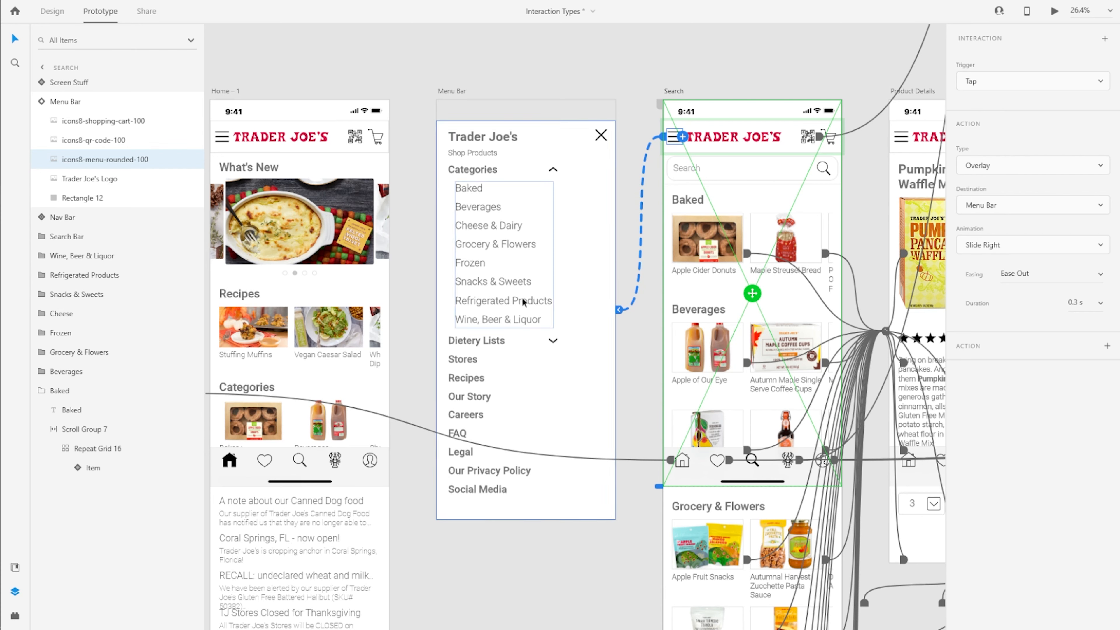
{"action": "left_click", "coordinate": [987, 169]}
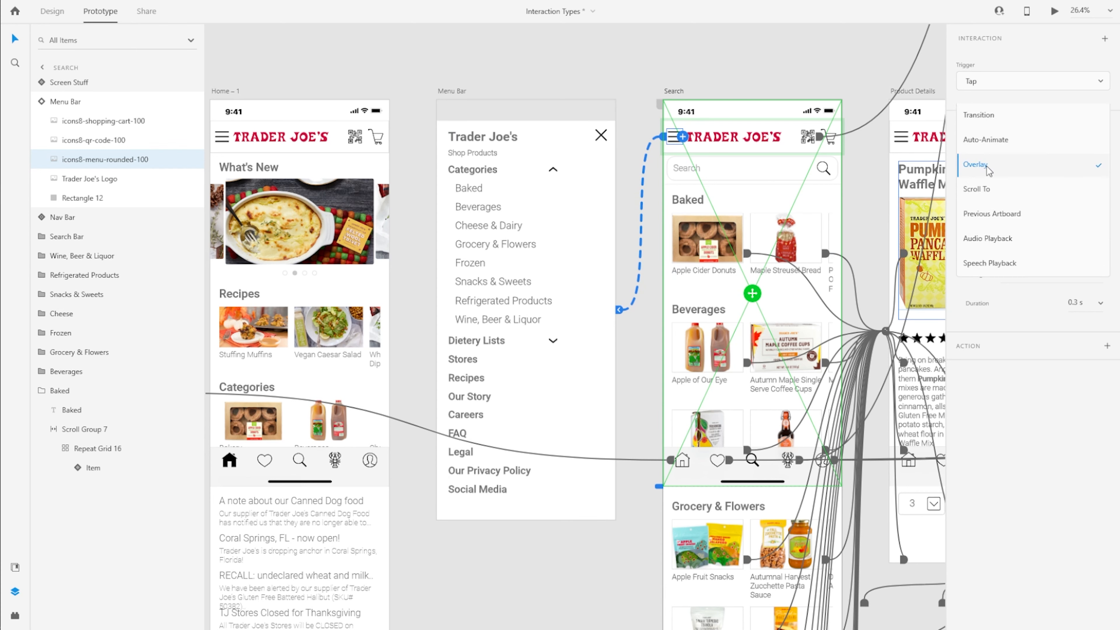
{"action": "left_click", "coordinate": [1013, 170]}
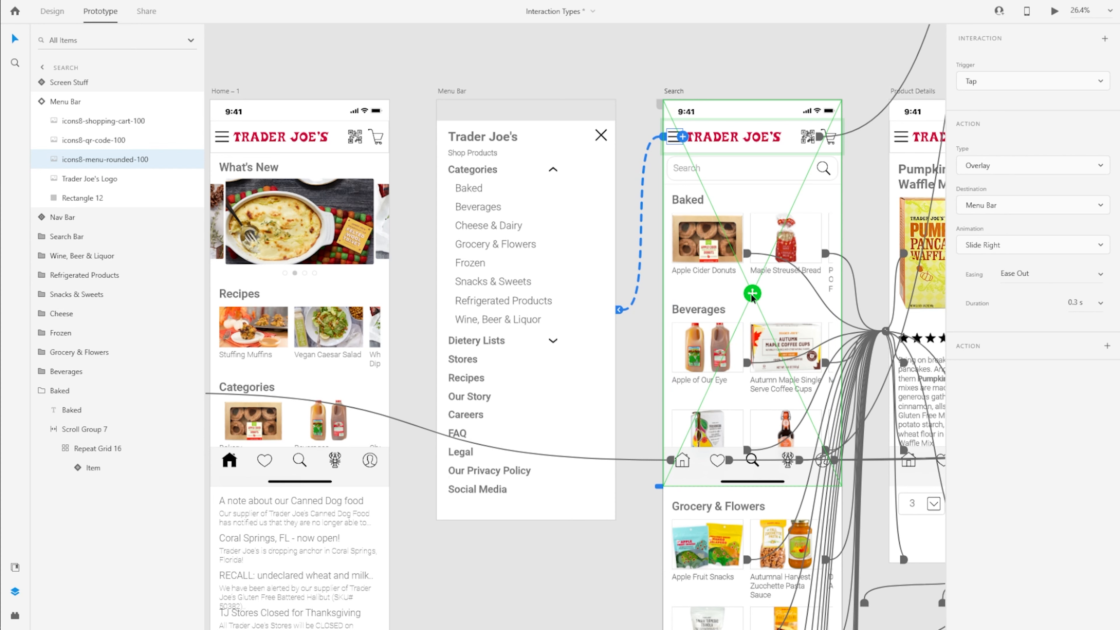
{"action": "left_click", "coordinate": [592, 298]}
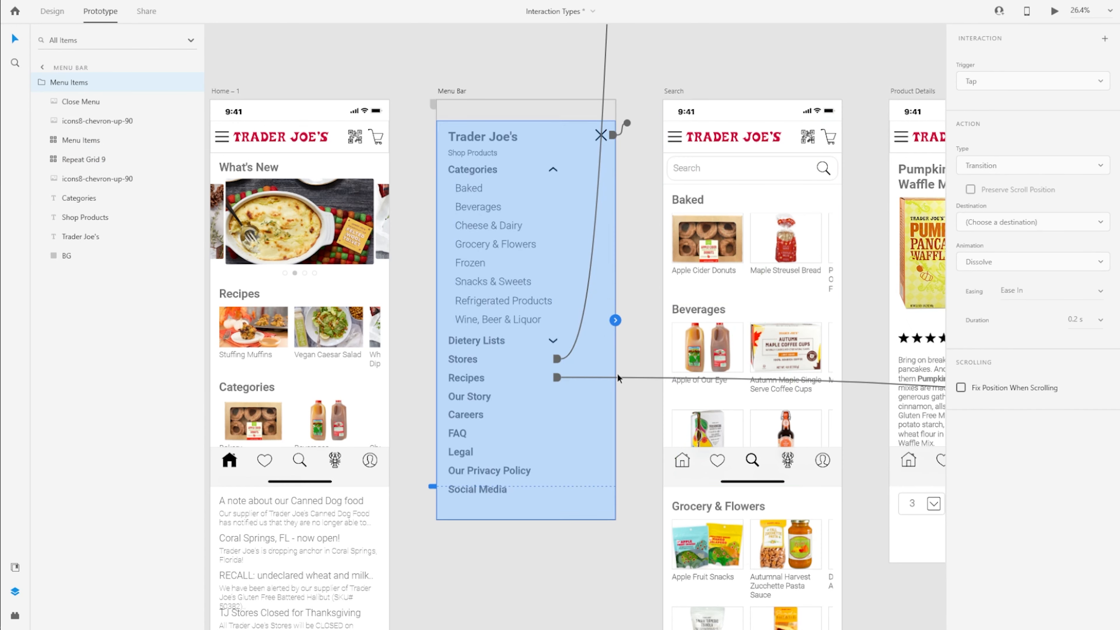
{"action": "left_click", "coordinate": [51, 11]}
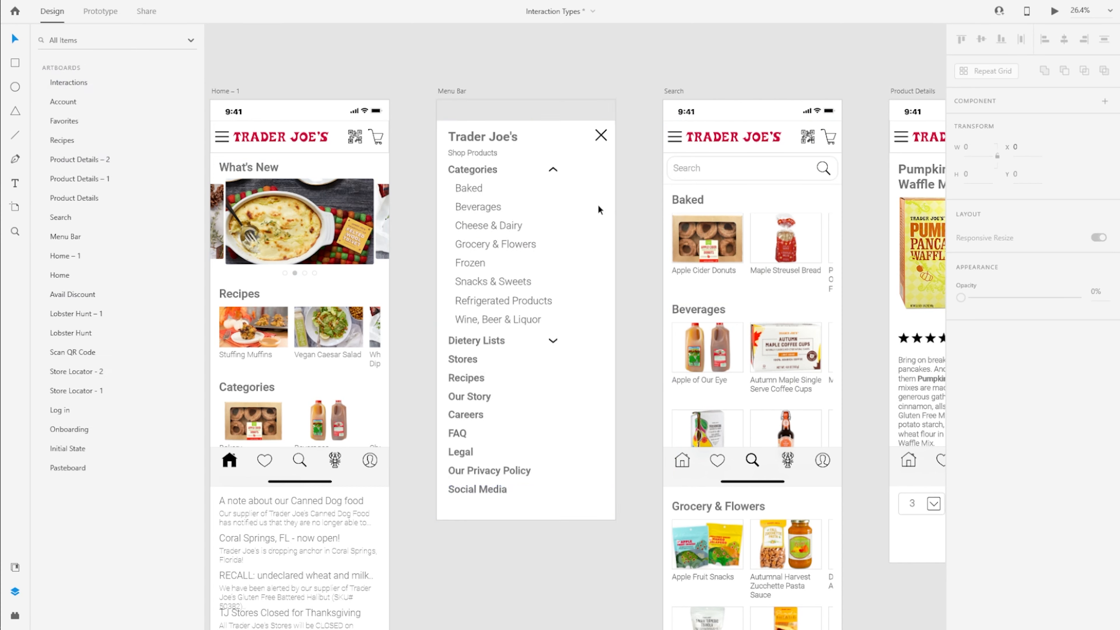
Step: Resize the menu's BG to 949 wide and 2385 high, move the close icon inside it, and move the Menu Items group to Y 0
{"action": "left_click", "coordinate": [140, 263]}
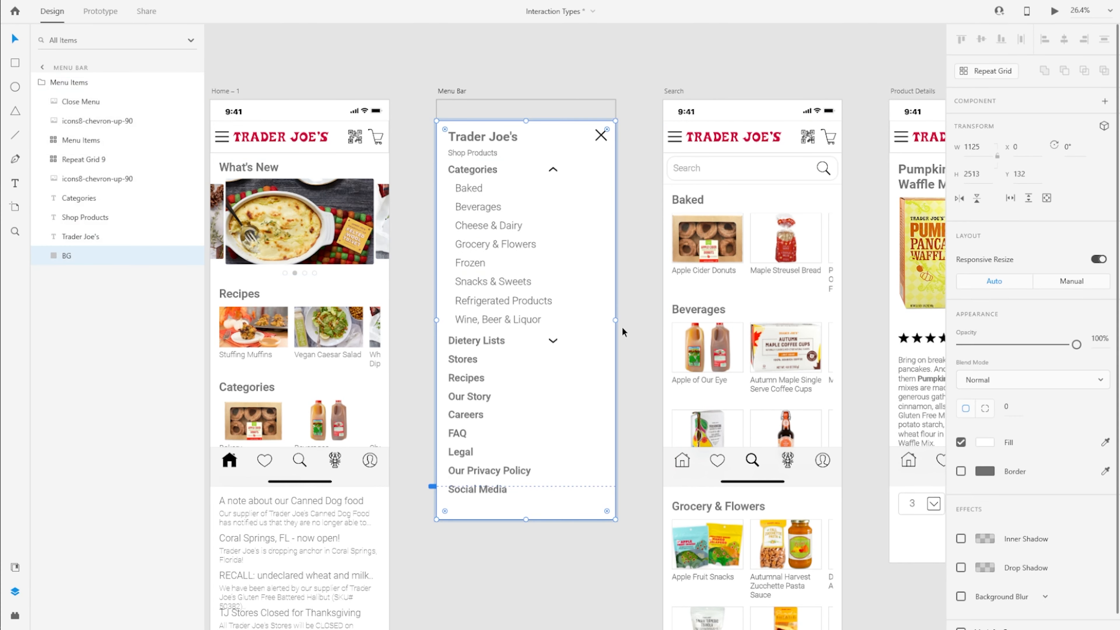
{"action": "left_click_drag", "start_coordinate": [525, 518], "coordinate": [536, 500]}
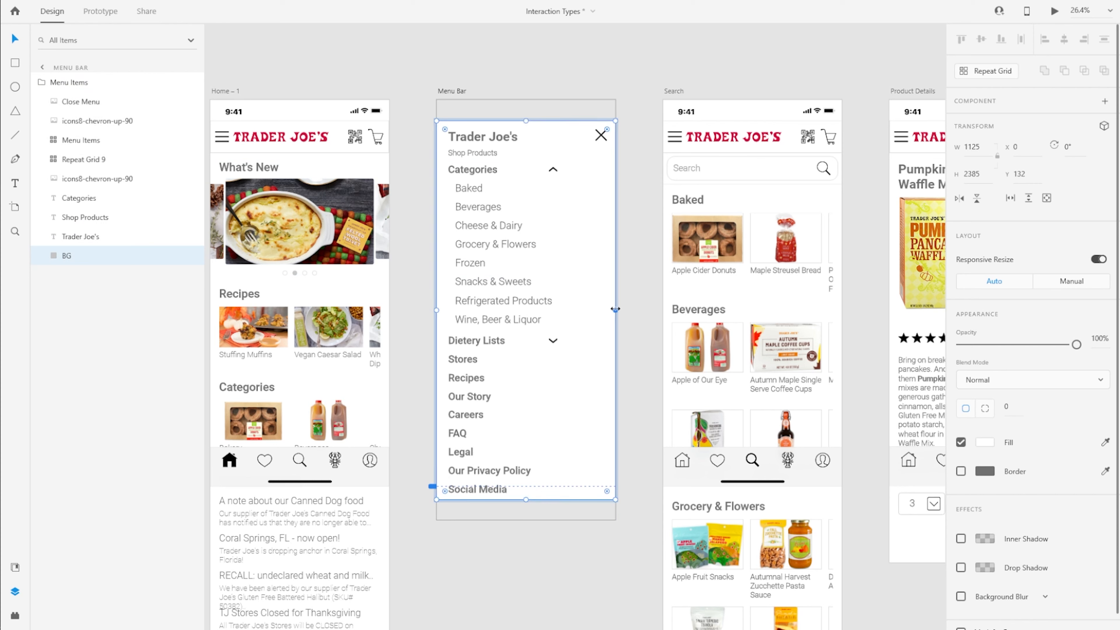
{"action": "left_click_drag", "start_coordinate": [611, 310], "coordinate": [587, 310]}
{"action": "left_click_drag", "start_coordinate": [599, 142], "coordinate": [574, 141]}
{"action": "key", "text": "Escape"}
{"action": "left_click_drag", "start_coordinate": [559, 225], "coordinate": [558, 205]}
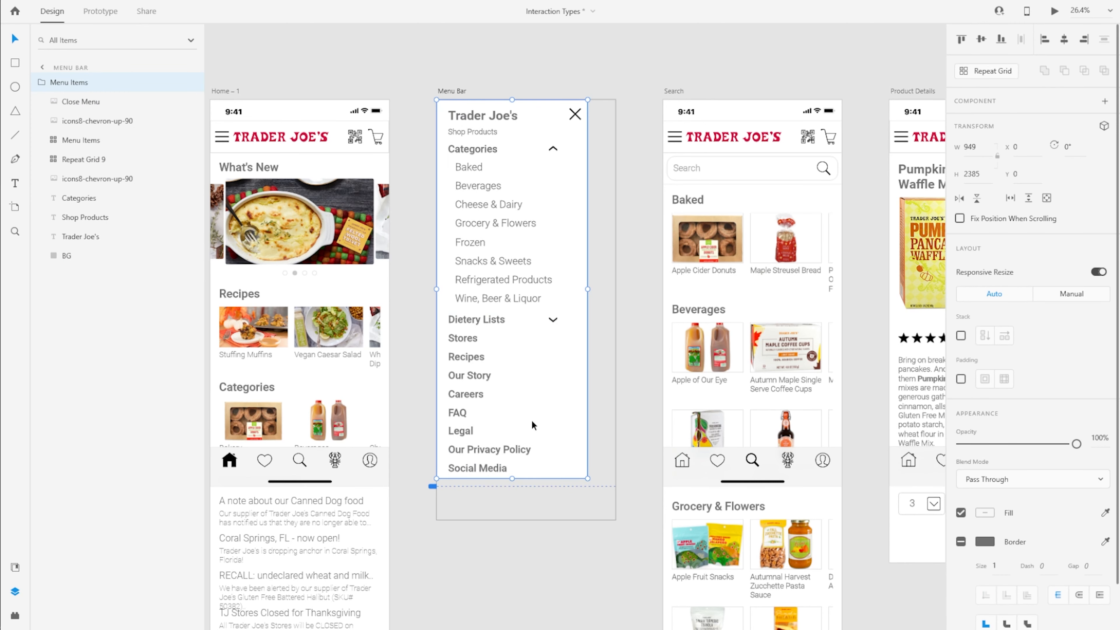
Step: Resize the Menu Bar artboard to 949 by 2387 so it fits the smaller menu
{"action": "left_click", "coordinate": [458, 91]}
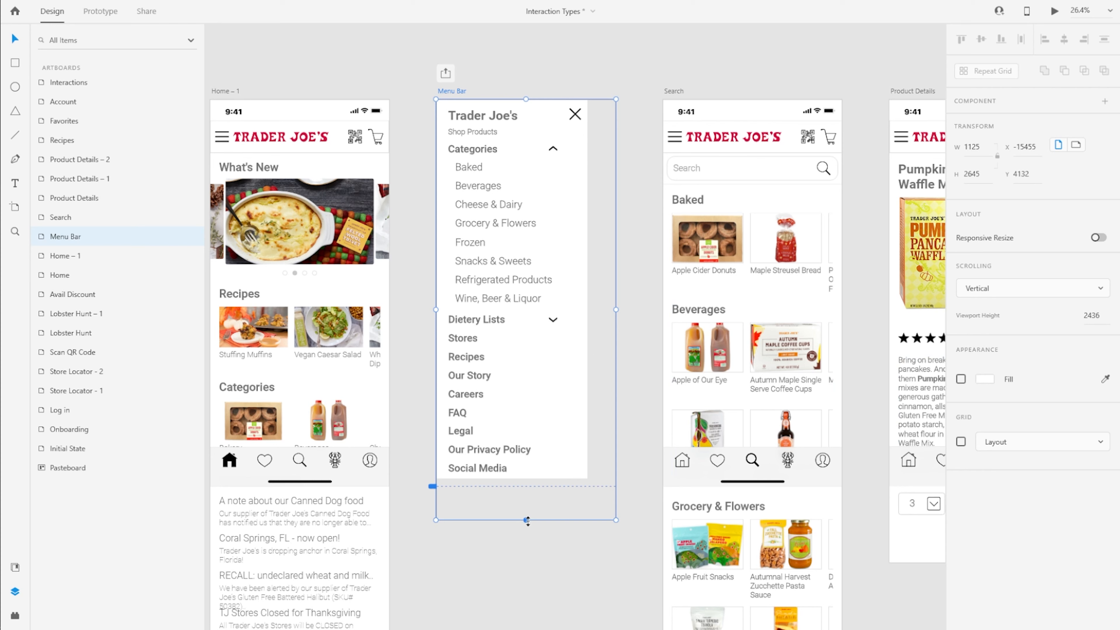
{"action": "left_click_drag", "start_coordinate": [526, 519], "coordinate": [548, 478]}
{"action": "left_click_drag", "start_coordinate": [611, 289], "coordinate": [586, 290]}
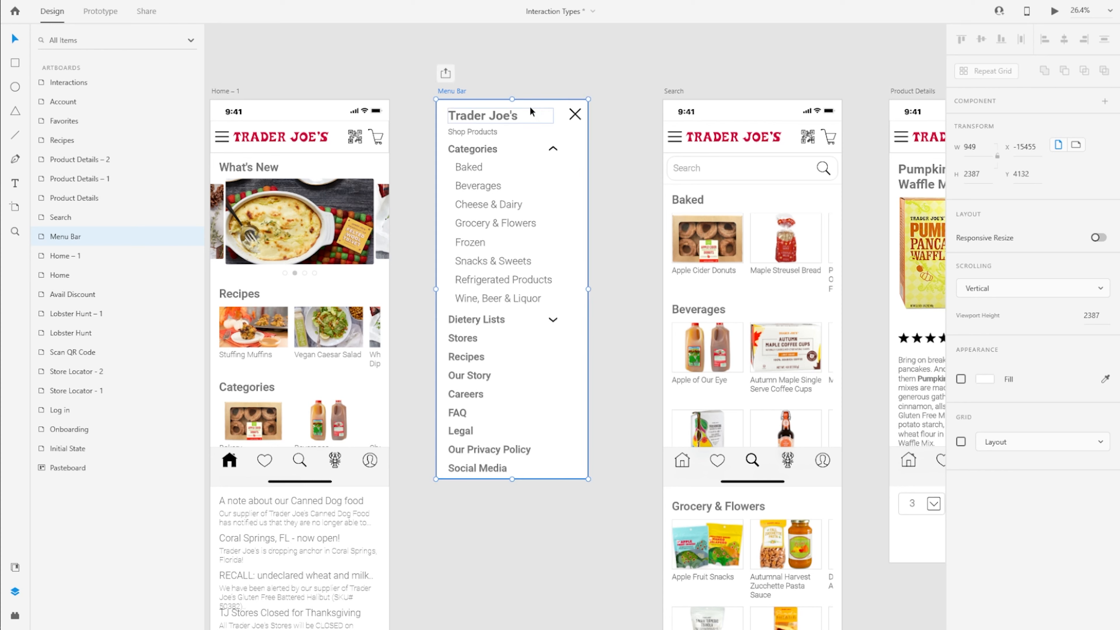
{"action": "left_click", "coordinate": [600, 353]}
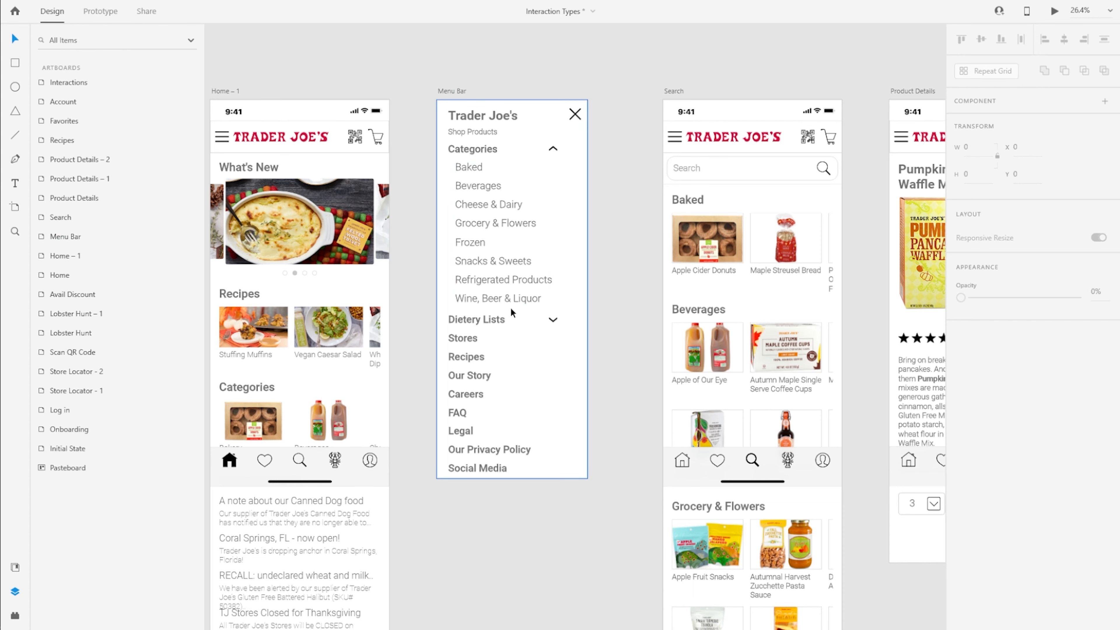
Step: Review the Search hamburger icon's Overlay interaction in Prototype mode and try to reposition the Menu Bar overlay on the artboard
{"action": "left_click", "coordinate": [674, 90]}
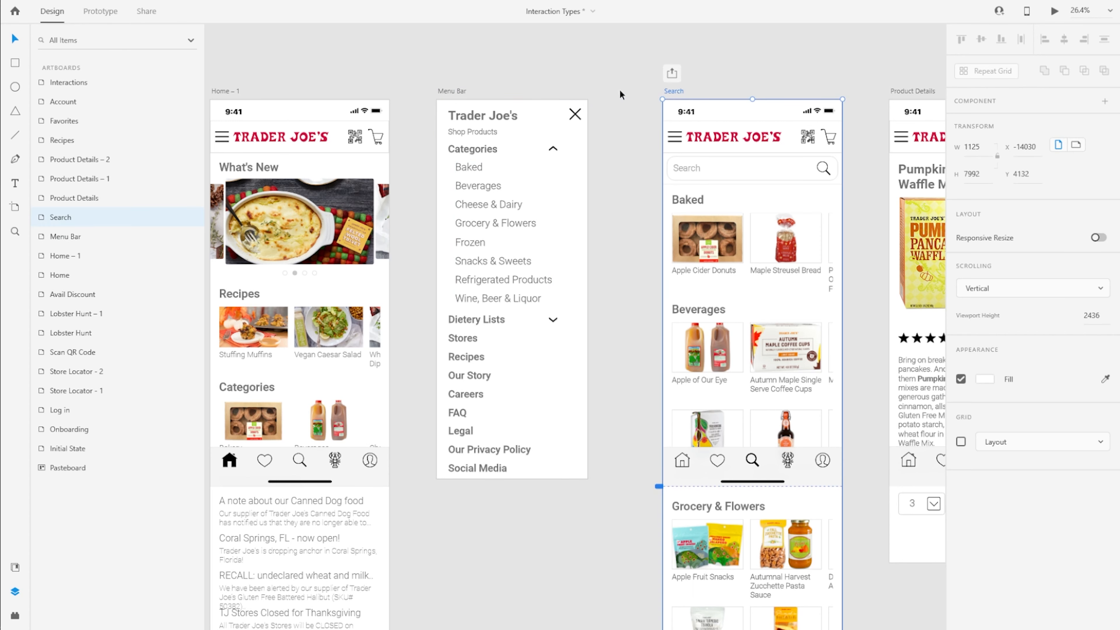
{"action": "left_click", "coordinate": [83, 17]}
{"action": "left_click", "coordinate": [635, 177]}
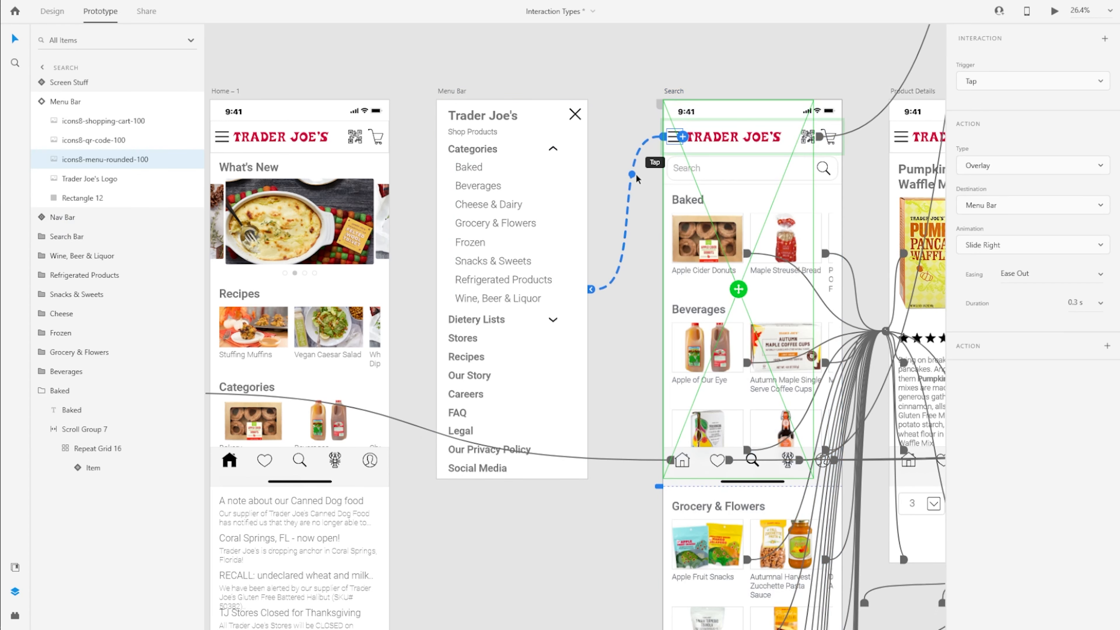
{"action": "left_click_drag", "start_coordinate": [739, 293], "coordinate": [737, 341]}
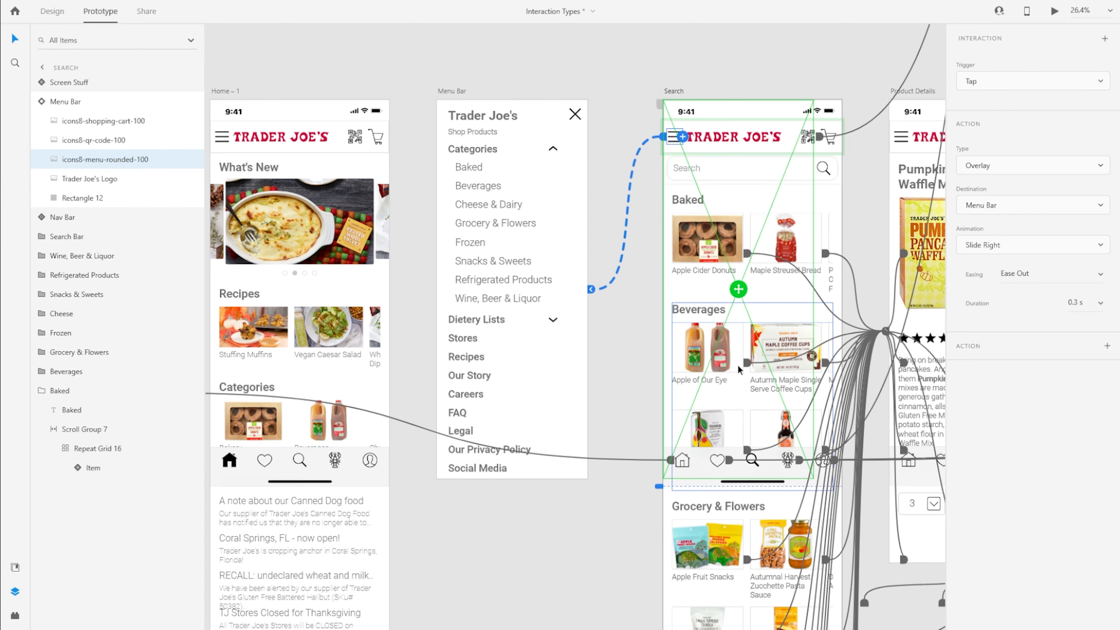
{"action": "left_click", "coordinate": [605, 242]}
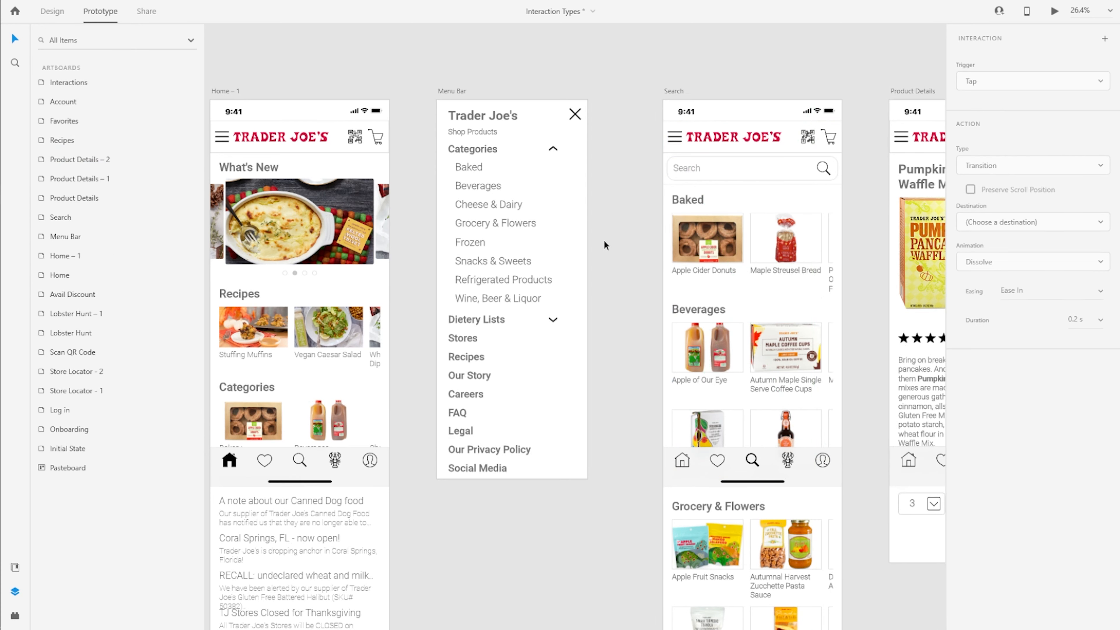
{"action": "left_click", "coordinate": [739, 256]}
{"action": "left_click", "coordinate": [628, 196]}
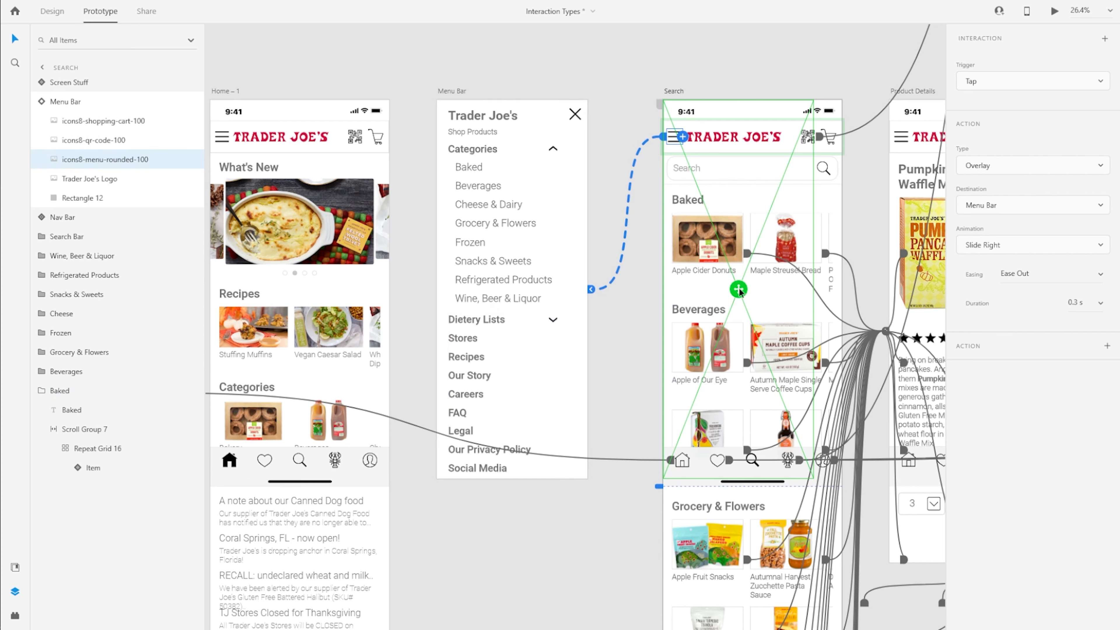
{"action": "left_click_drag", "start_coordinate": [739, 289], "coordinate": [711, 370]}
{"action": "left_click", "coordinate": [623, 351]}
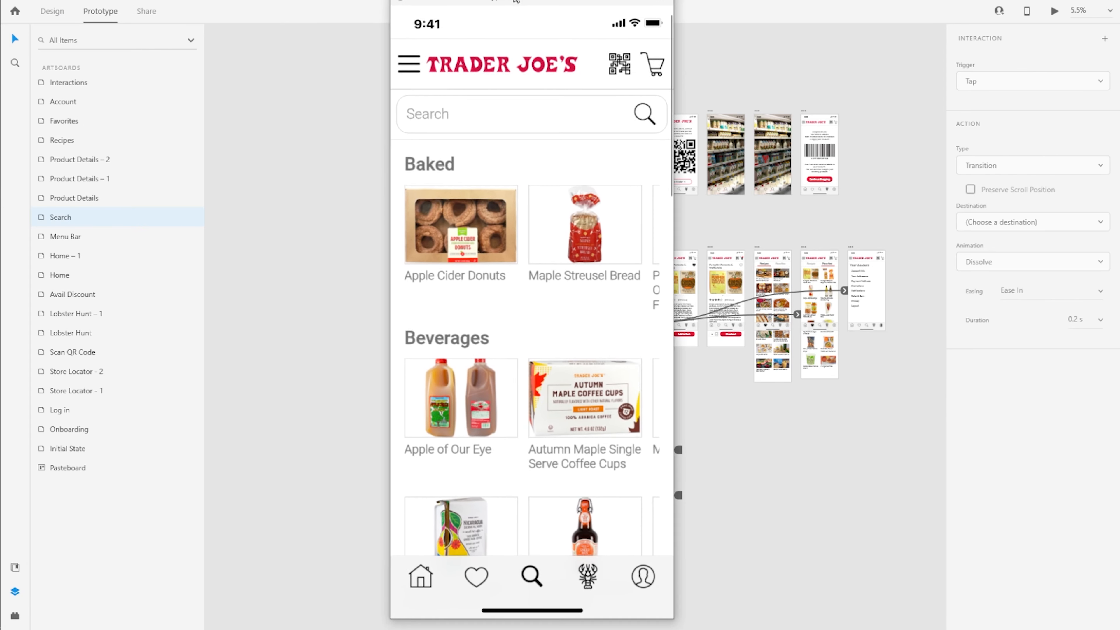
Step: Open the hamburger menu overlay in the Search preview, look through its items, close the overlay, and close the preview
{"action": "left_click", "coordinate": [417, 65]}
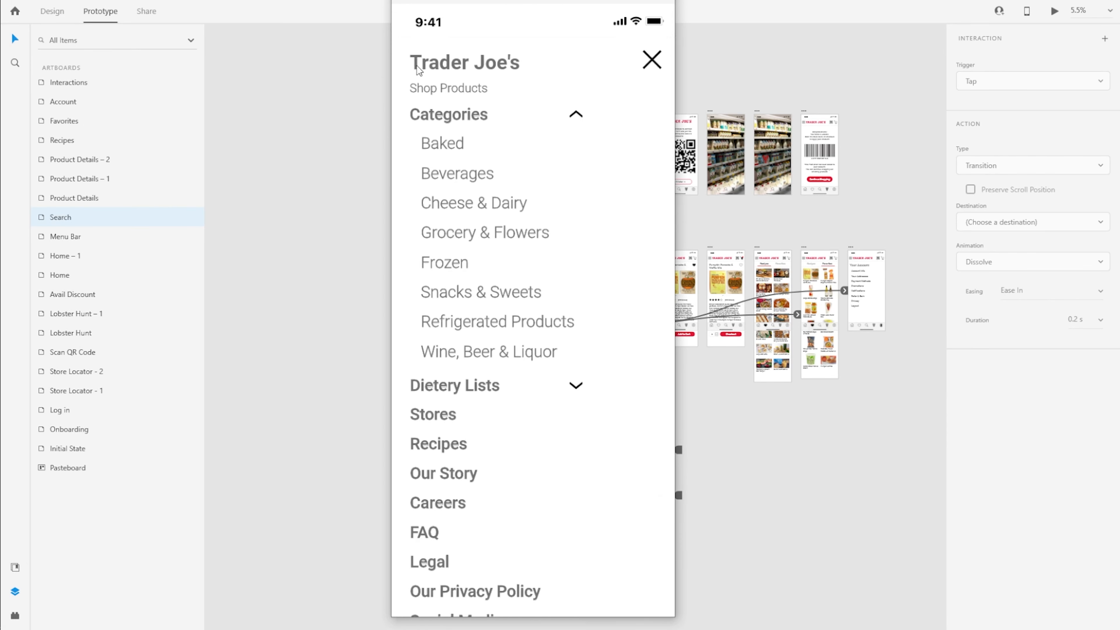
{"action": "scroll", "coordinate": [542, 296], "scroll_direction": "down", "scroll_amount": 1}
{"action": "scroll", "coordinate": [539, 311], "scroll_direction": "up", "scroll_amount": 1}
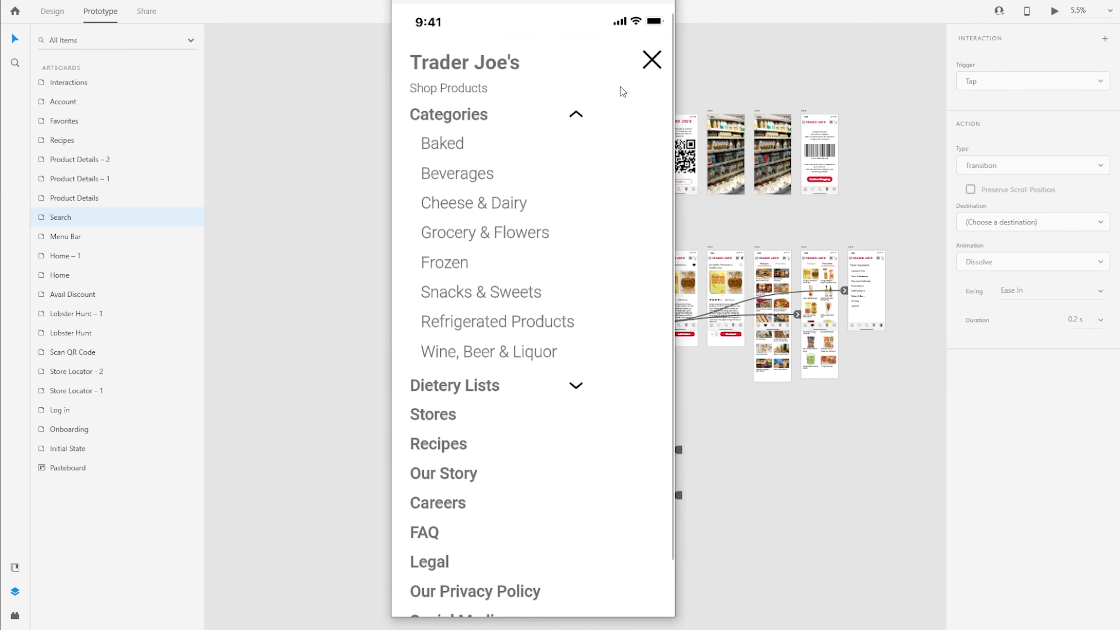
{"action": "left_click", "coordinate": [653, 61]}
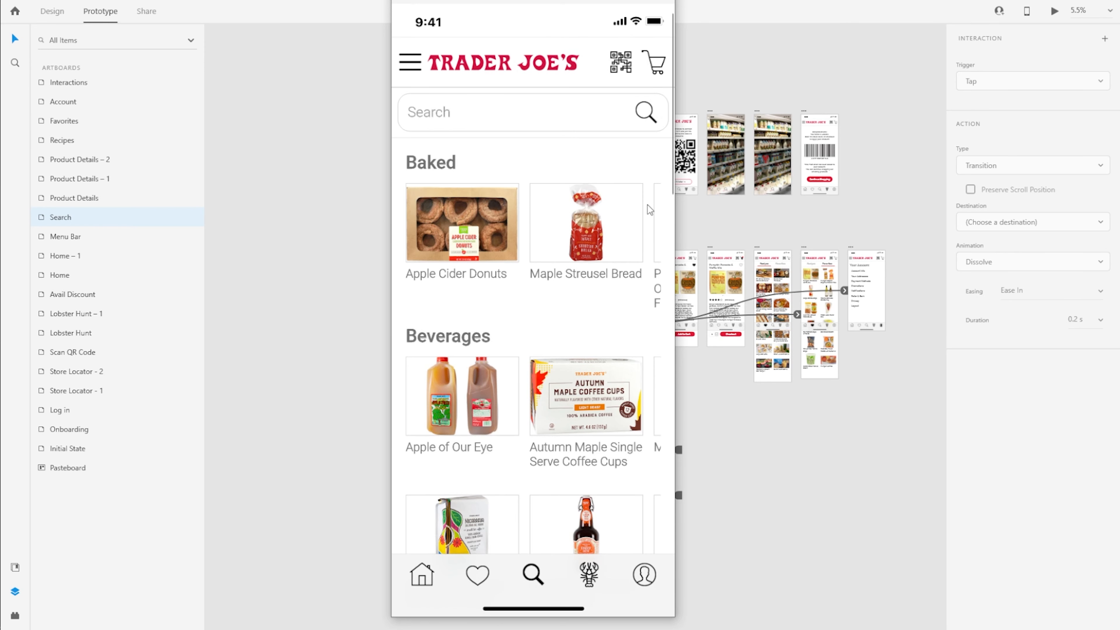
{"action": "left_click", "coordinate": [654, 2]}
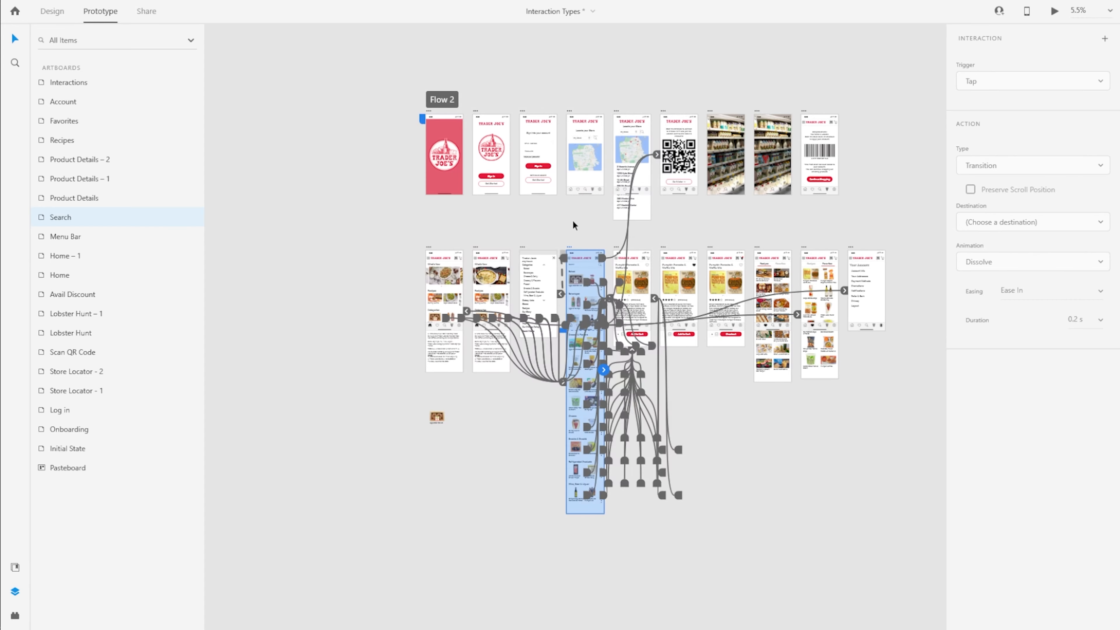
Step: Review the hamburger icon's link on the Search artboard and the tap interaction on the Menu Bar's close icon
{"action": "left_click", "coordinate": [556, 248]}
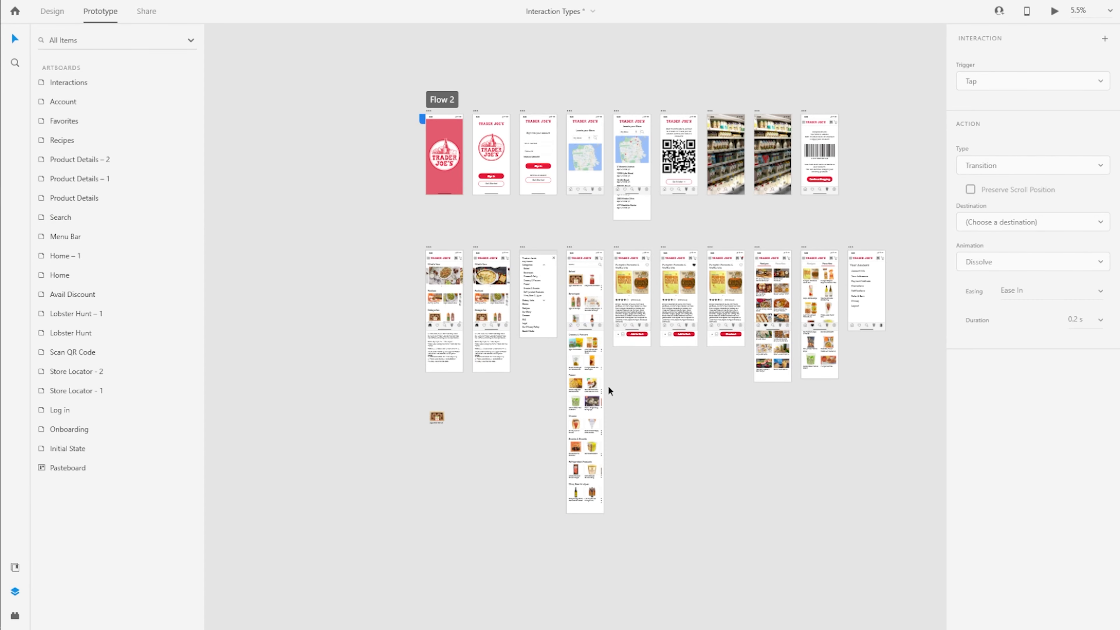
{"action": "scroll", "coordinate": [608, 271], "scroll_direction": "up", "scroll_amount": 10}
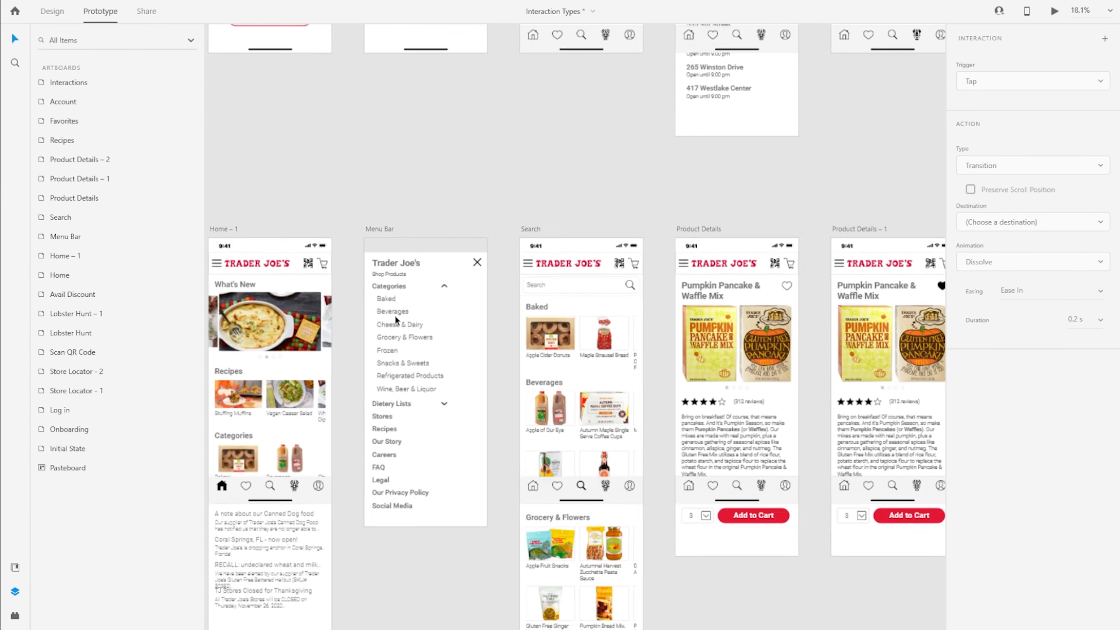
{"action": "scroll", "coordinate": [417, 341], "scroll_direction": "down", "scroll_amount": 5}
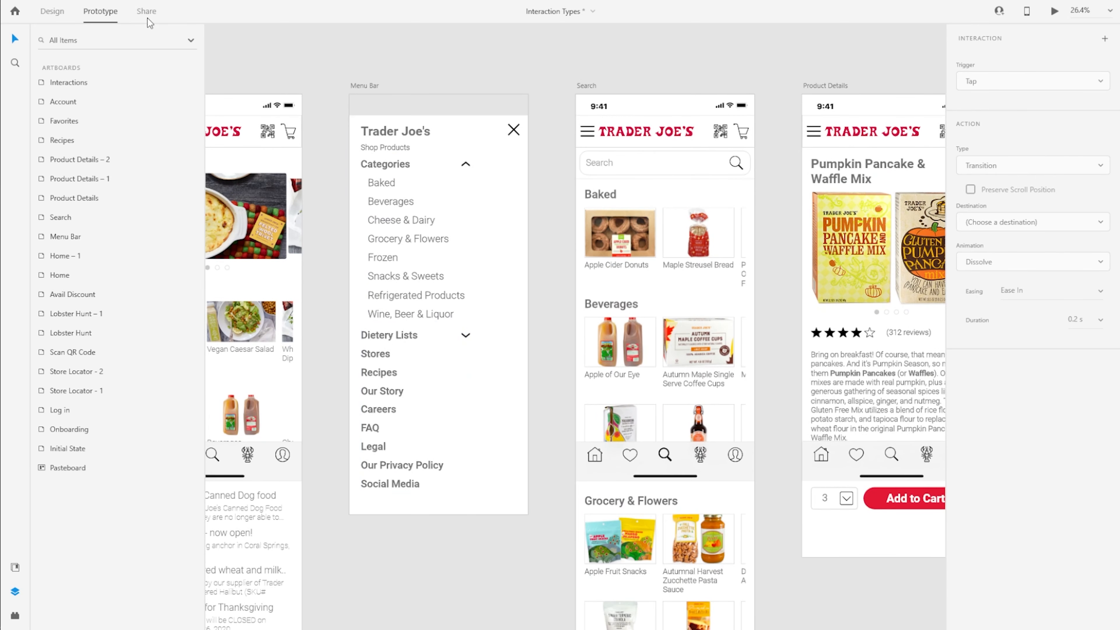
{"action": "left_click", "coordinate": [610, 138]}
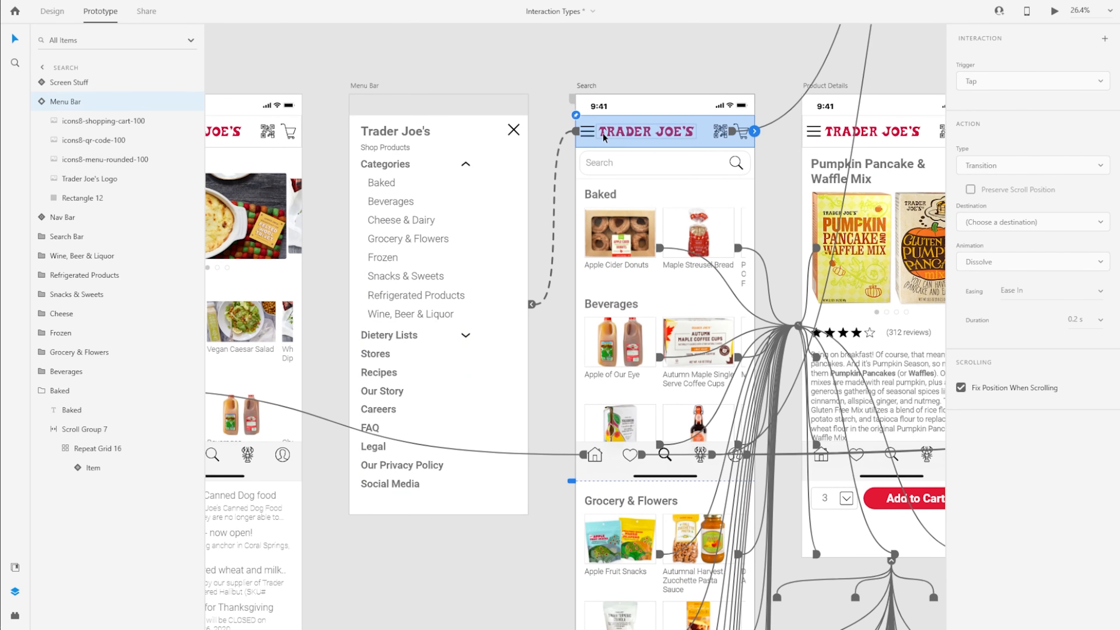
{"action": "left_click", "coordinate": [512, 129]}
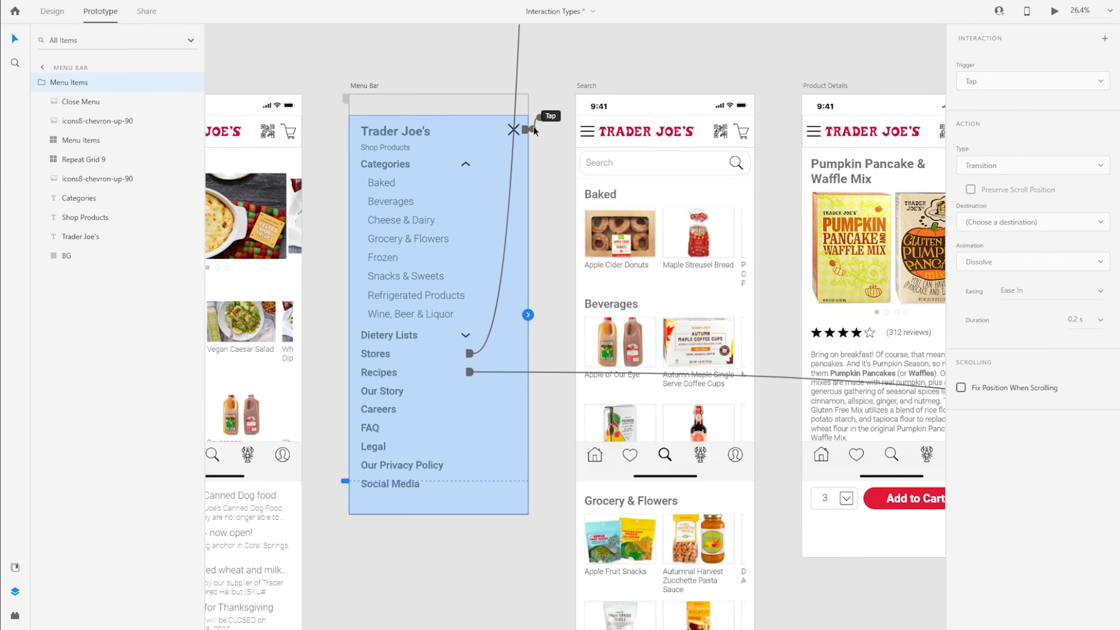
{"action": "left_click", "coordinate": [531, 129]}
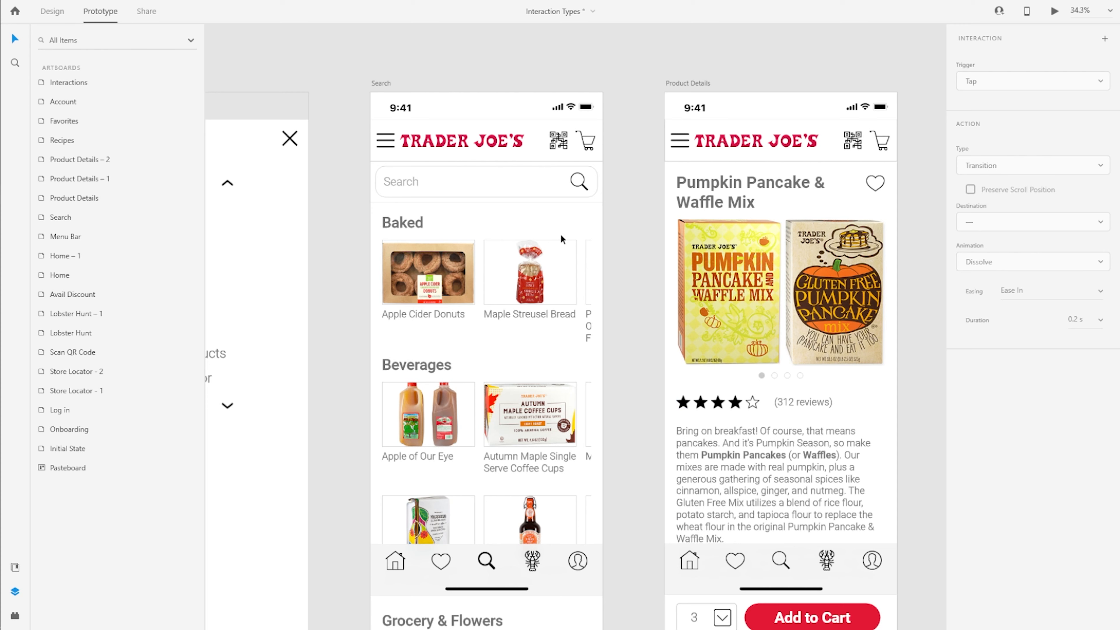
Step: Select the magnifier icon inside the Search artboard's Search Bar group and look through the product category sections below it
{"action": "left_click", "coordinate": [506, 184]}
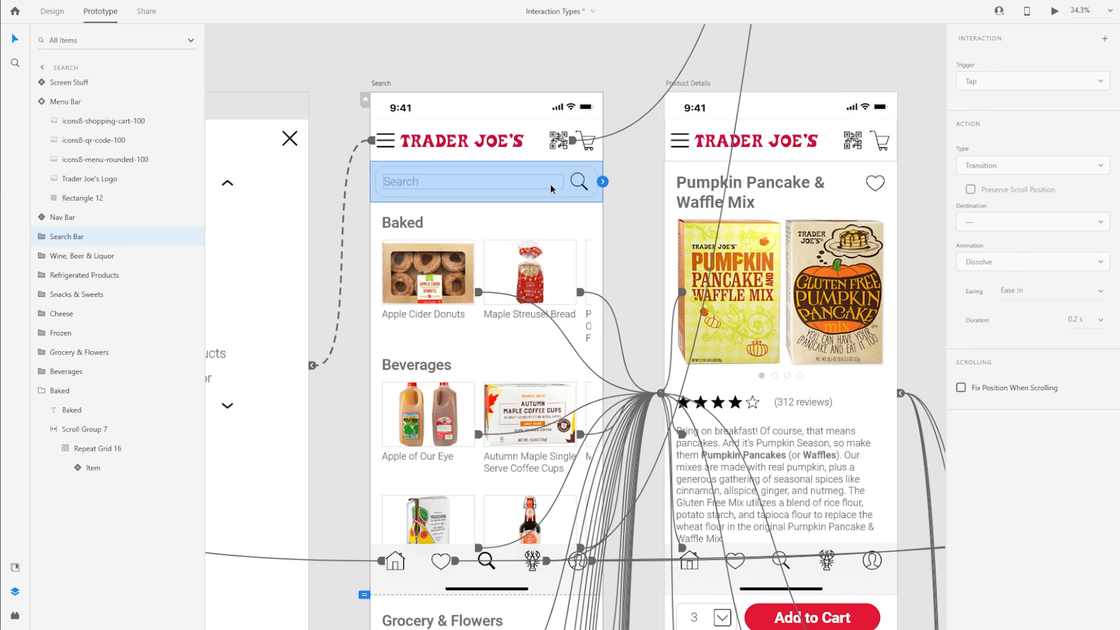
{"action": "double_click", "coordinate": [577, 183]}
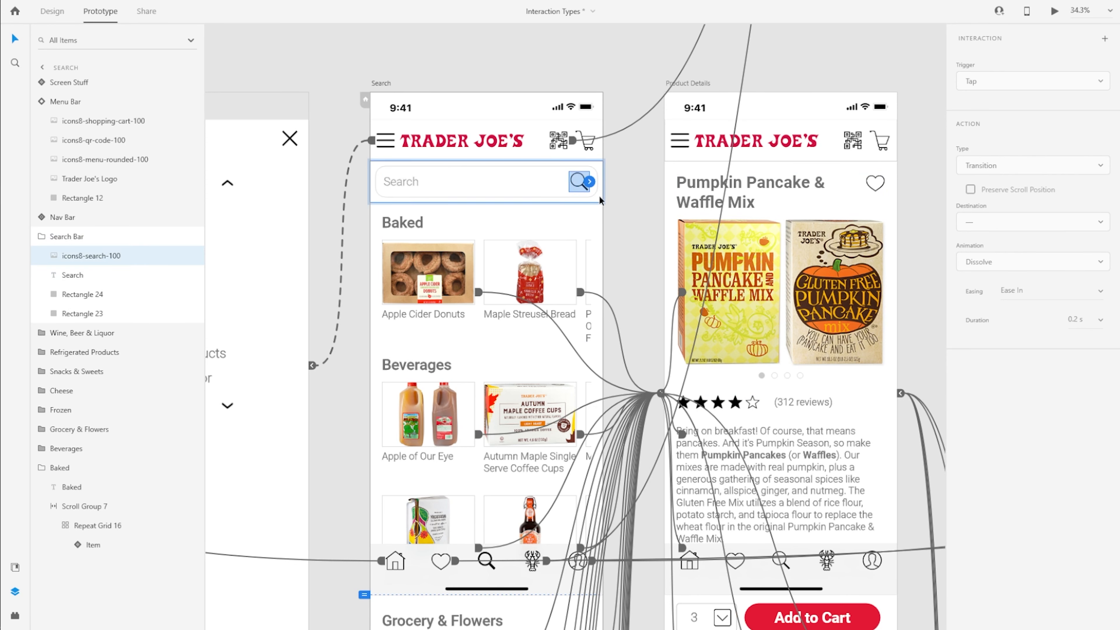
{"action": "scroll", "coordinate": [467, 218], "scroll_direction": "down", "scroll_amount": 6}
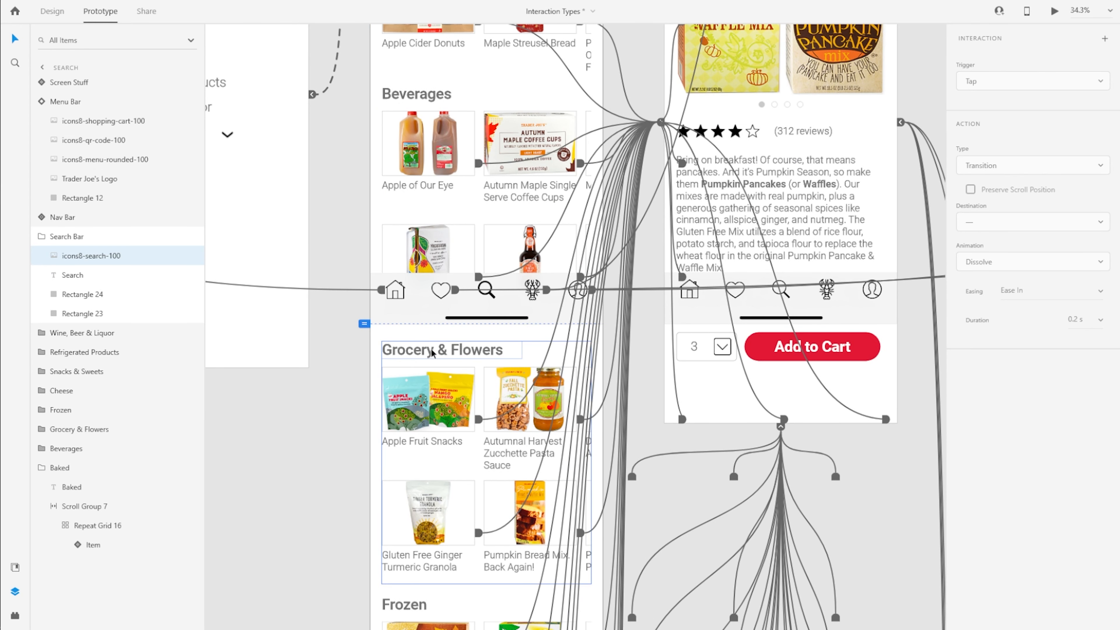
{"action": "scroll", "coordinate": [481, 492], "scroll_direction": "up", "scroll_amount": 3}
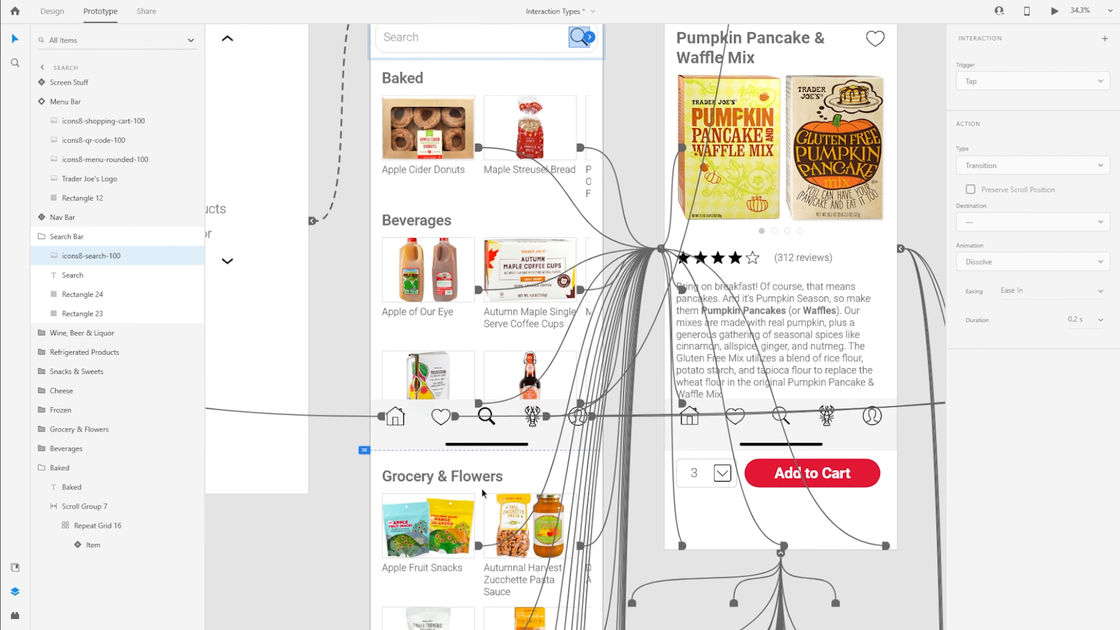
{"action": "scroll", "coordinate": [482, 490], "scroll_direction": "up", "scroll_amount": 3}
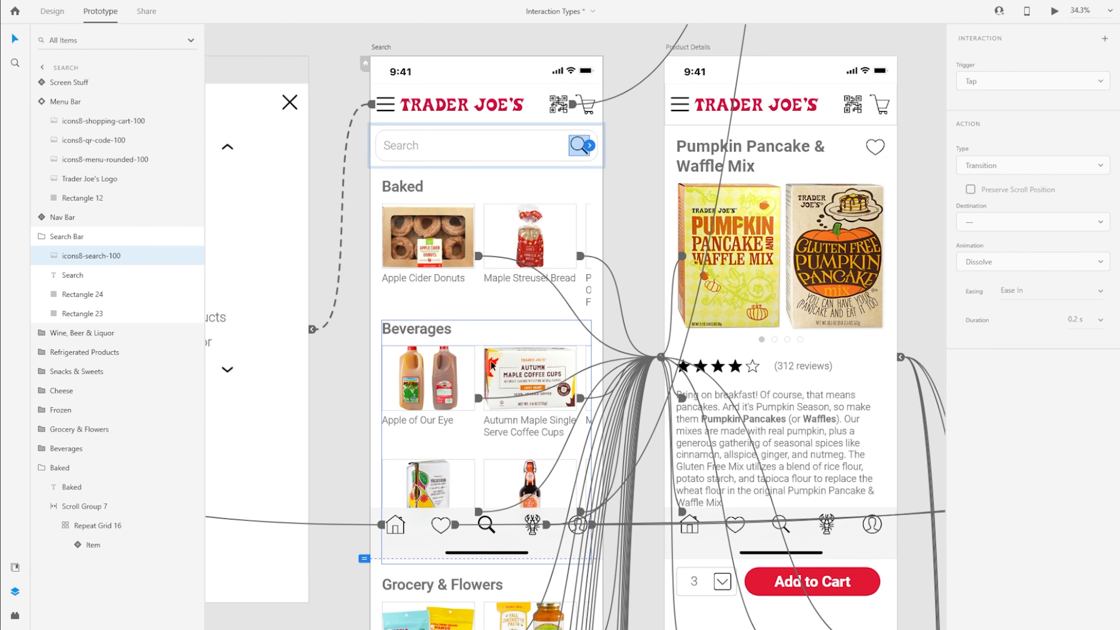
{"action": "scroll", "coordinate": [492, 364], "scroll_direction": "down", "scroll_amount": 1}
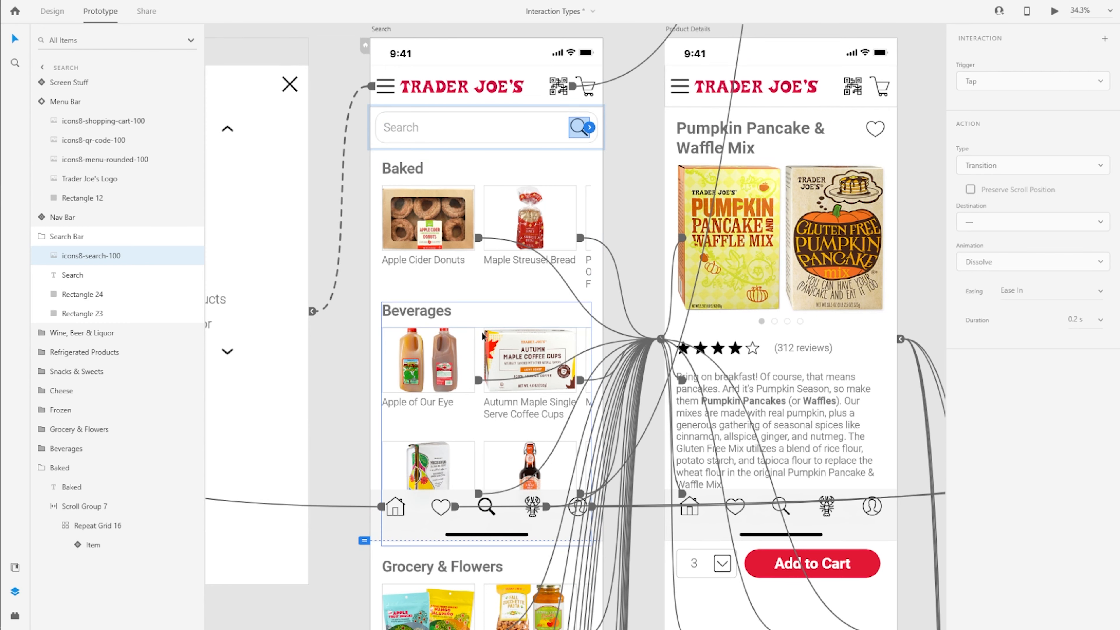
{"action": "scroll", "coordinate": [485, 333], "scroll_direction": "down", "scroll_amount": 1}
{"action": "scroll", "coordinate": [485, 334], "scroll_direction": "down", "scroll_amount": 8}
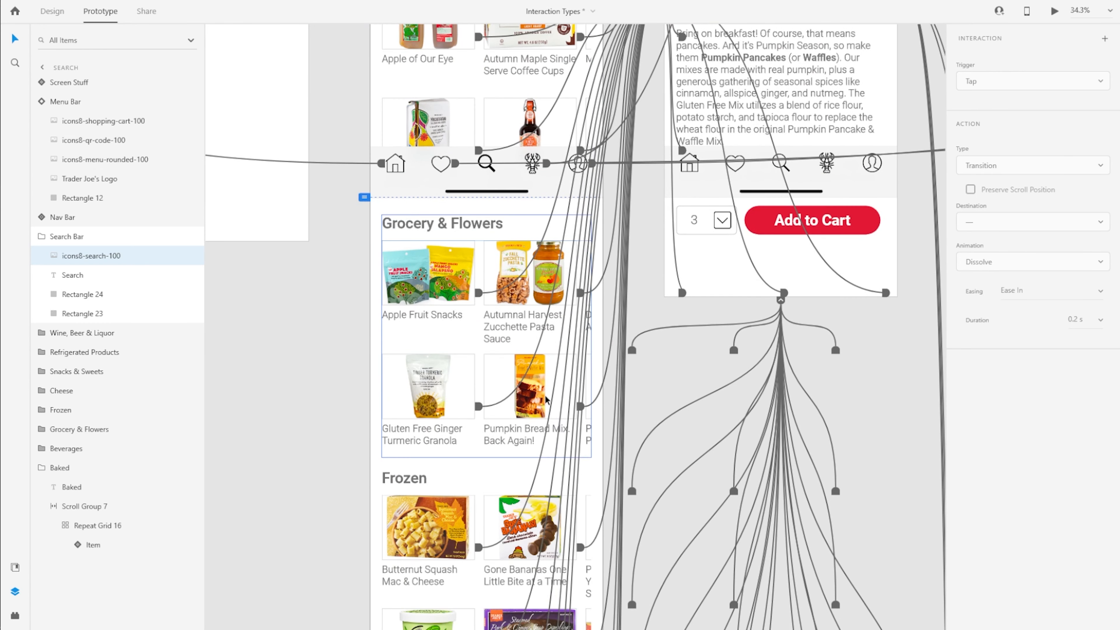
{"action": "scroll", "coordinate": [533, 318], "scroll_direction": "up", "scroll_amount": 8}
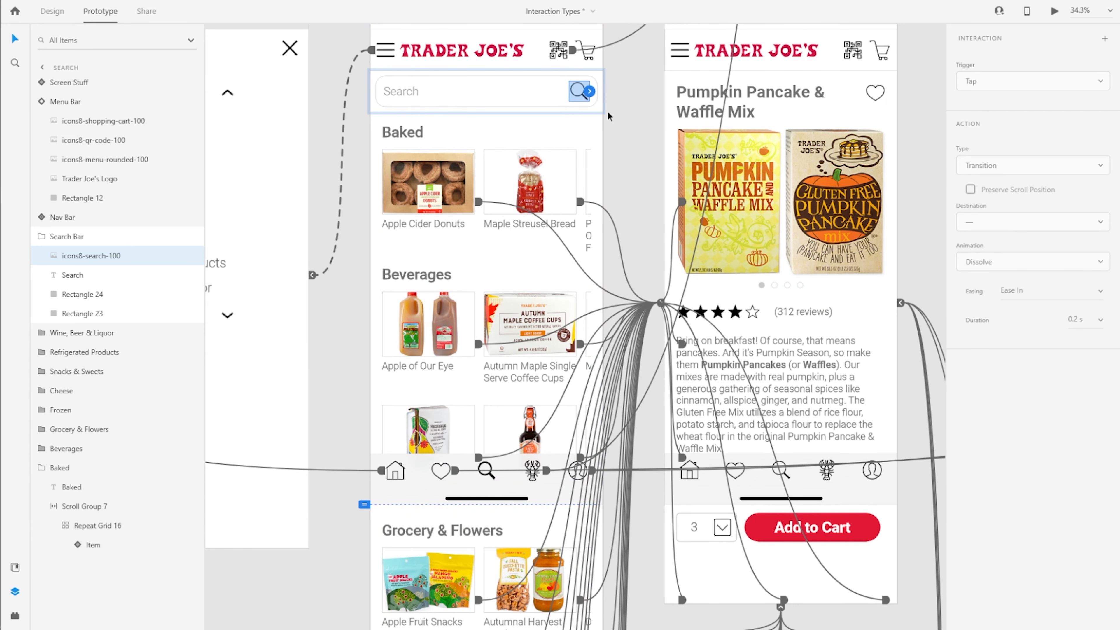
{"action": "scroll", "coordinate": [494, 292], "scroll_direction": "down", "scroll_amount": 15}
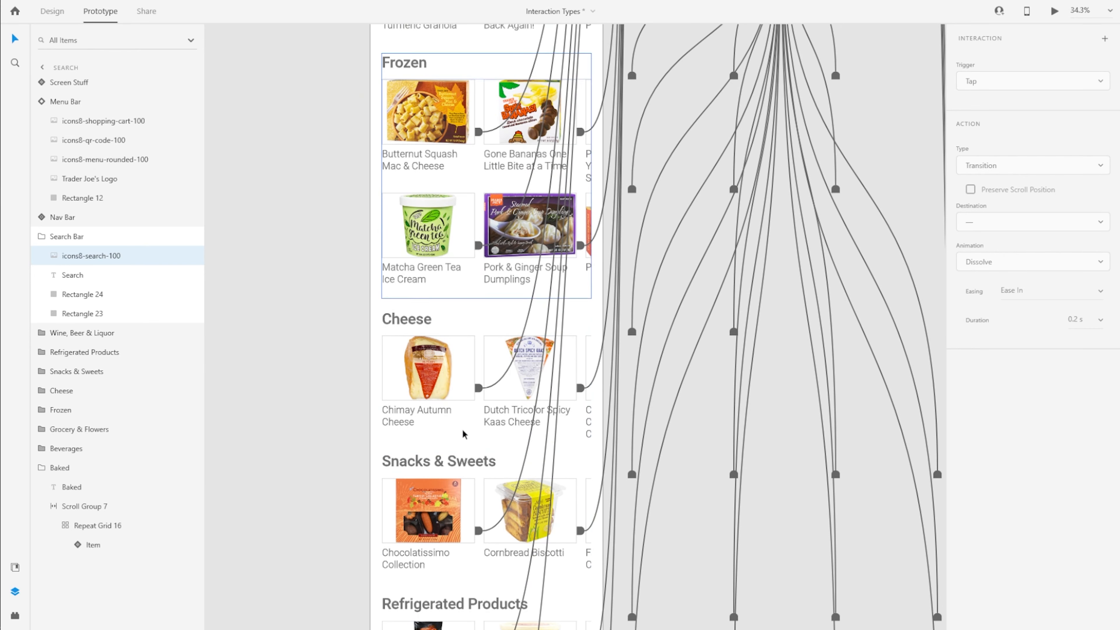
{"action": "scroll", "coordinate": [463, 438], "scroll_direction": "up", "scroll_amount": 15}
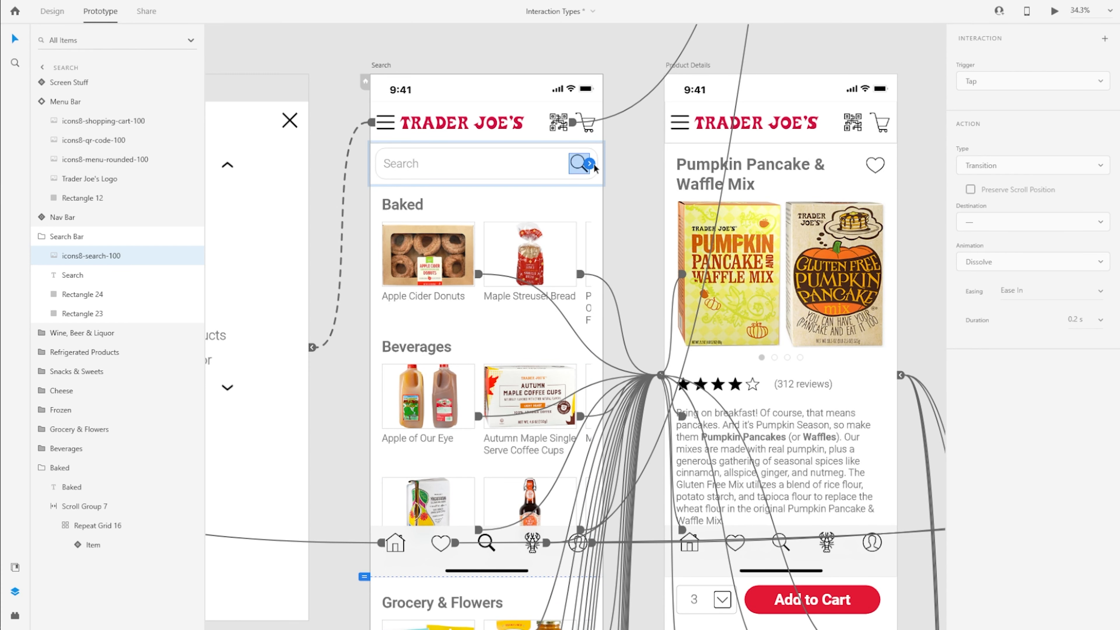
Step: Link the Search Bar's magnifier icon to the Grocery & Flowers section with a tap-triggered Scroll To action
{"action": "scroll", "coordinate": [421, 533], "scroll_direction": "down", "scroll_amount": 3}
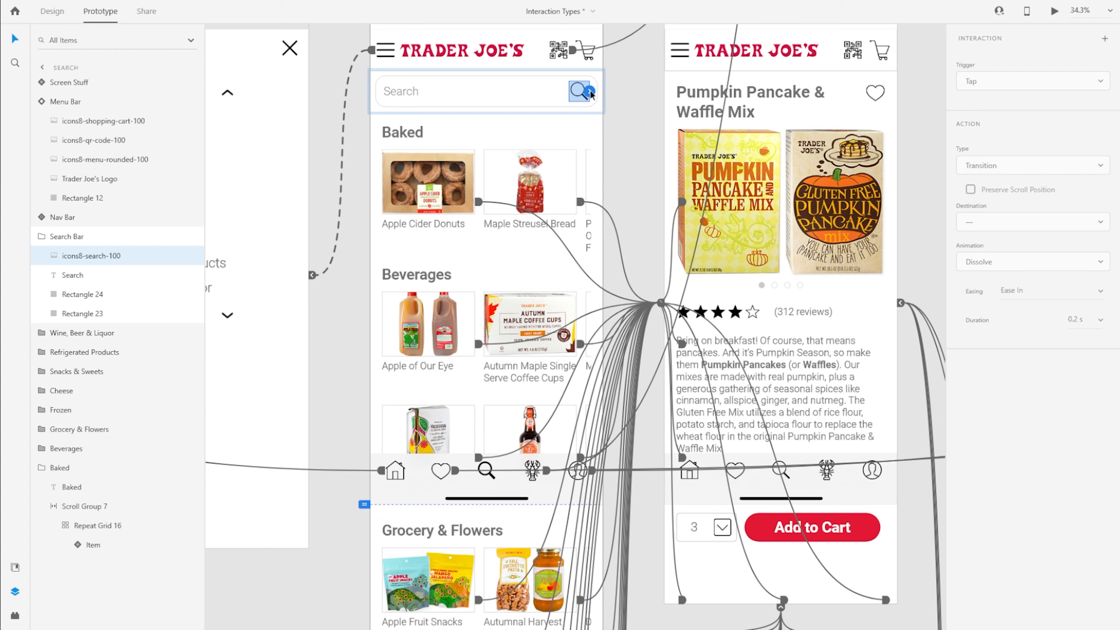
{"action": "left_click_drag", "start_coordinate": [590, 93], "coordinate": [472, 535]}
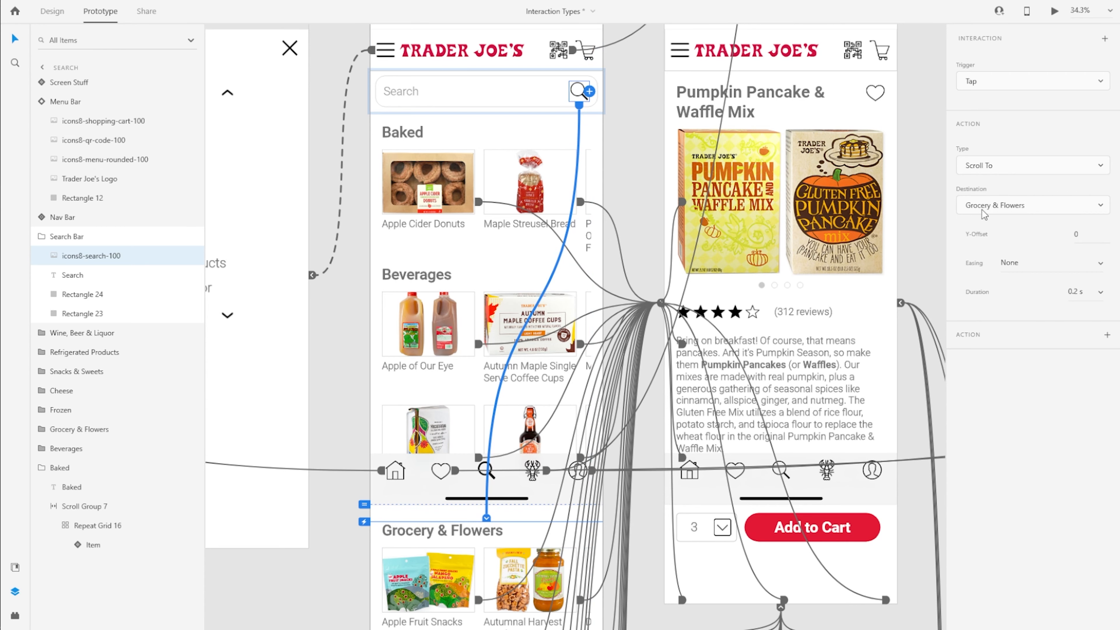
{"action": "scroll", "coordinate": [441, 458], "scroll_direction": "down", "scroll_amount": 4}
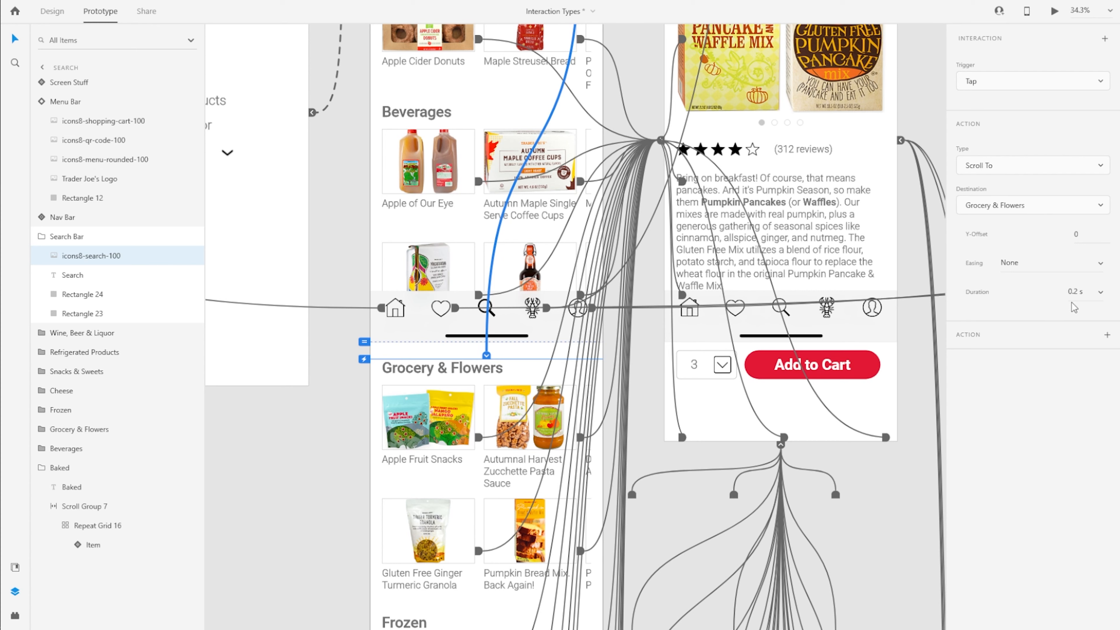
Step: Preview the Search artboard, test the magnifier icon's scroll to Grocery & Flowers, look around that section, and close the preview
{"action": "scroll", "coordinate": [402, 271], "scroll_direction": "up", "scroll_amount": 1}
{"action": "scroll", "coordinate": [403, 271], "scroll_direction": "up", "scroll_amount": 6}
{"action": "left_click", "coordinate": [380, 102]}
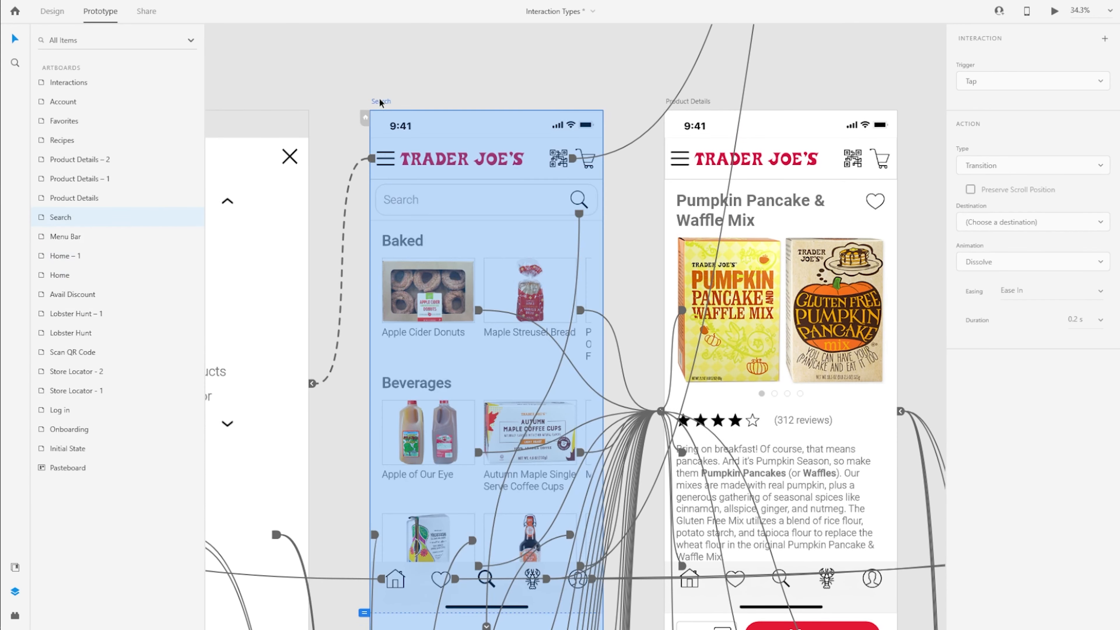
{"action": "key", "text": "ctrl+Return"}
{"action": "left_click_drag", "start_coordinate": [151, 10], "coordinate": [545, 9]}
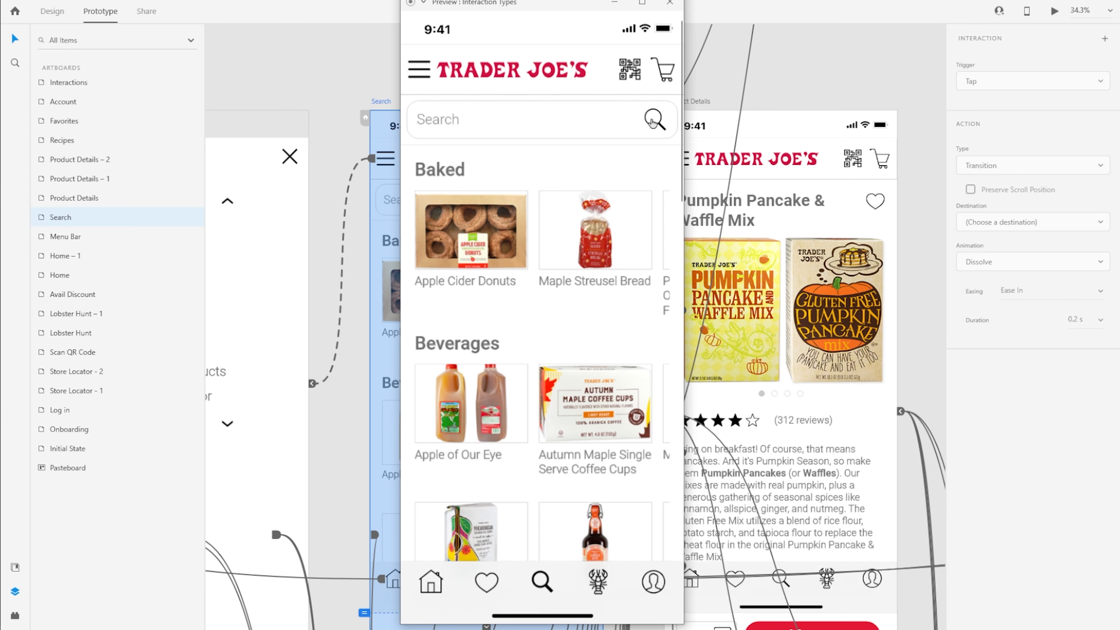
{"action": "scroll", "coordinate": [652, 121], "scroll_direction": "down", "scroll_amount": 10}
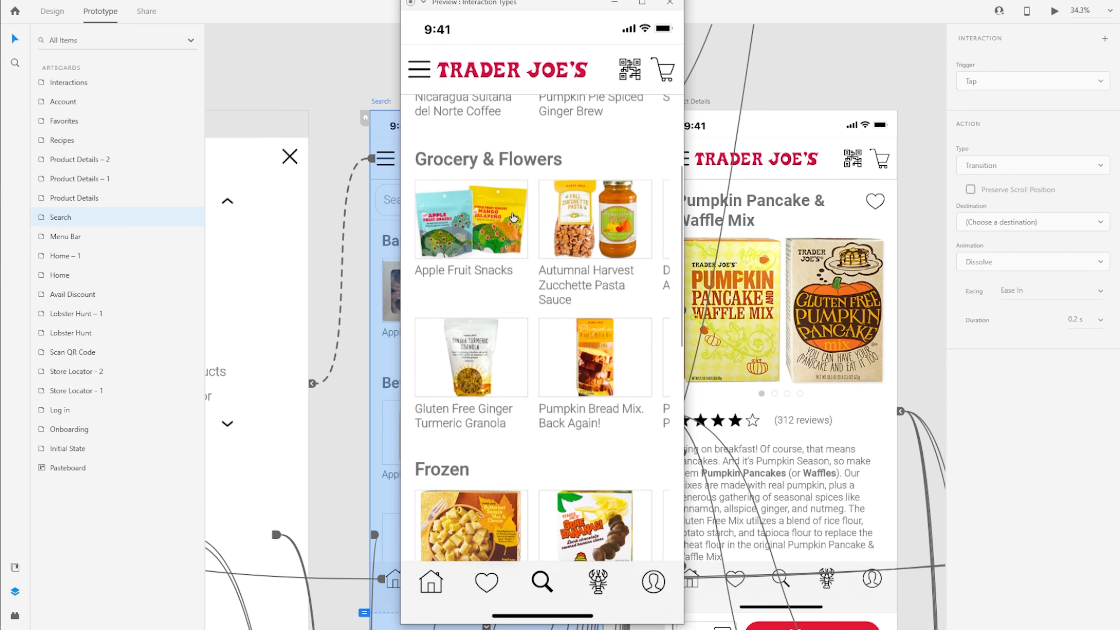
{"action": "scroll", "coordinate": [514, 216], "scroll_direction": "up", "scroll_amount": 4}
{"action": "scroll", "coordinate": [492, 277], "scroll_direction": "down", "scroll_amount": 4}
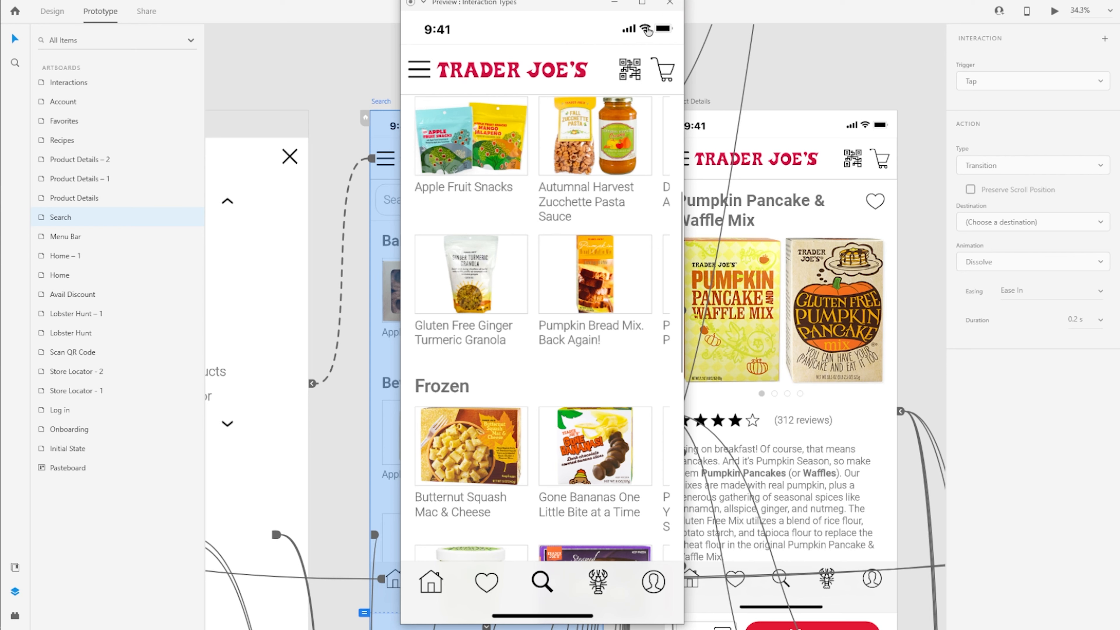
{"action": "left_click", "coordinate": [669, 4]}
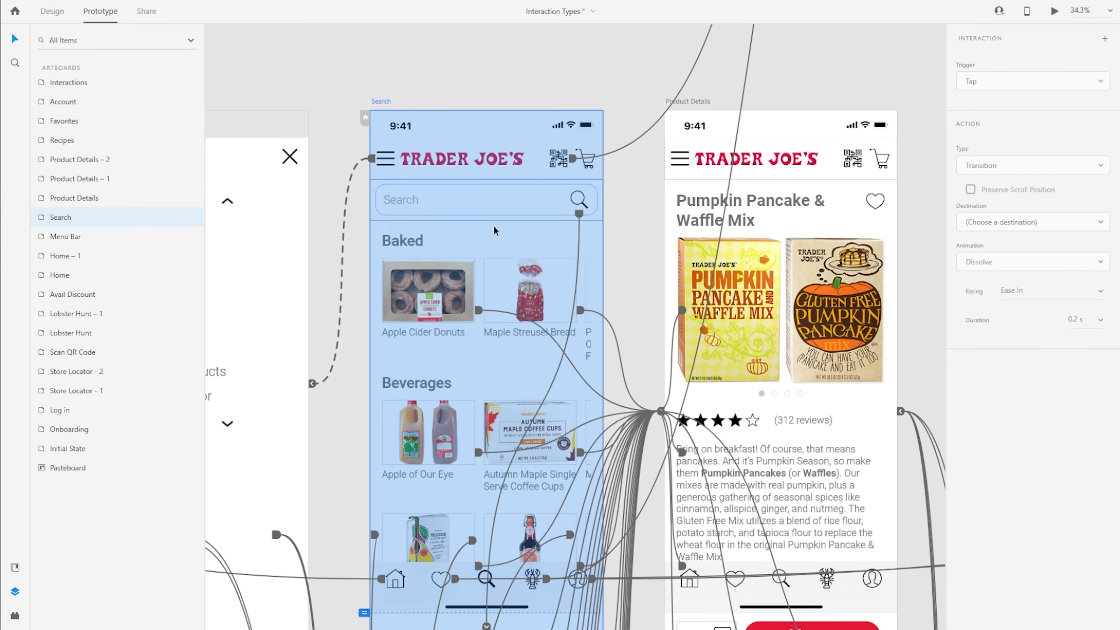
Step: Inspect the height of the Search artboard's iPhone Light status bar inside the Screen Stuff component in Design mode
{"action": "scroll", "coordinate": [452, 280], "scroll_direction": "down", "scroll_amount": 4}
{"action": "scroll", "coordinate": [451, 280], "scroll_direction": "up", "scroll_amount": 3}
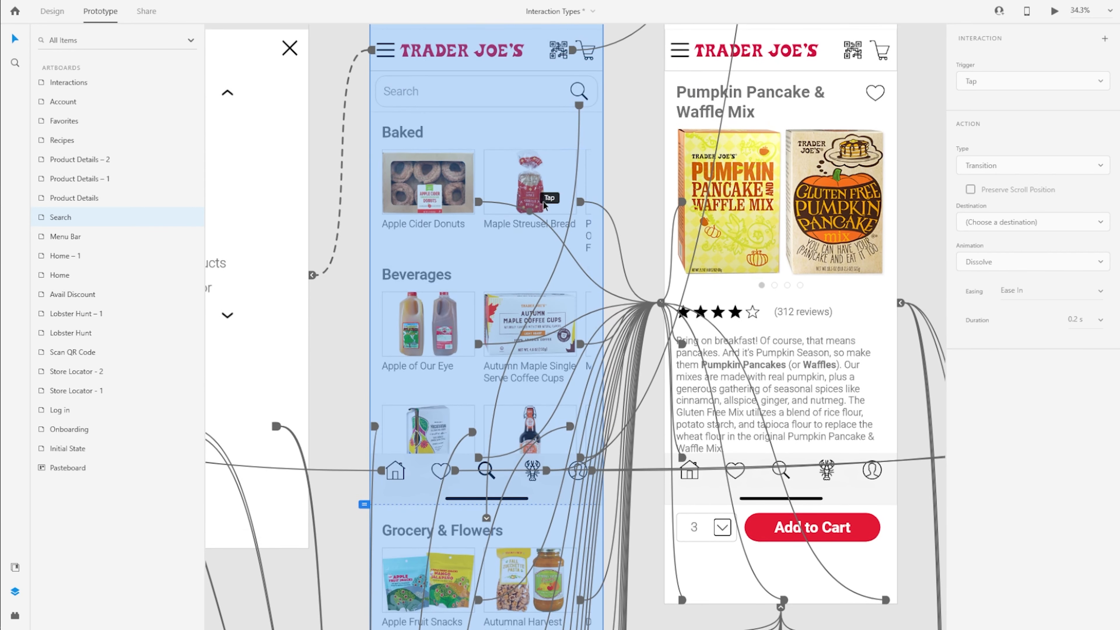
{"action": "left_click", "coordinate": [579, 132]}
{"action": "scroll", "coordinate": [380, 111], "scroll_direction": "up", "scroll_amount": 1}
{"action": "scroll", "coordinate": [380, 110], "scroll_direction": "up", "scroll_amount": 3}
{"action": "left_click", "coordinate": [441, 110]}
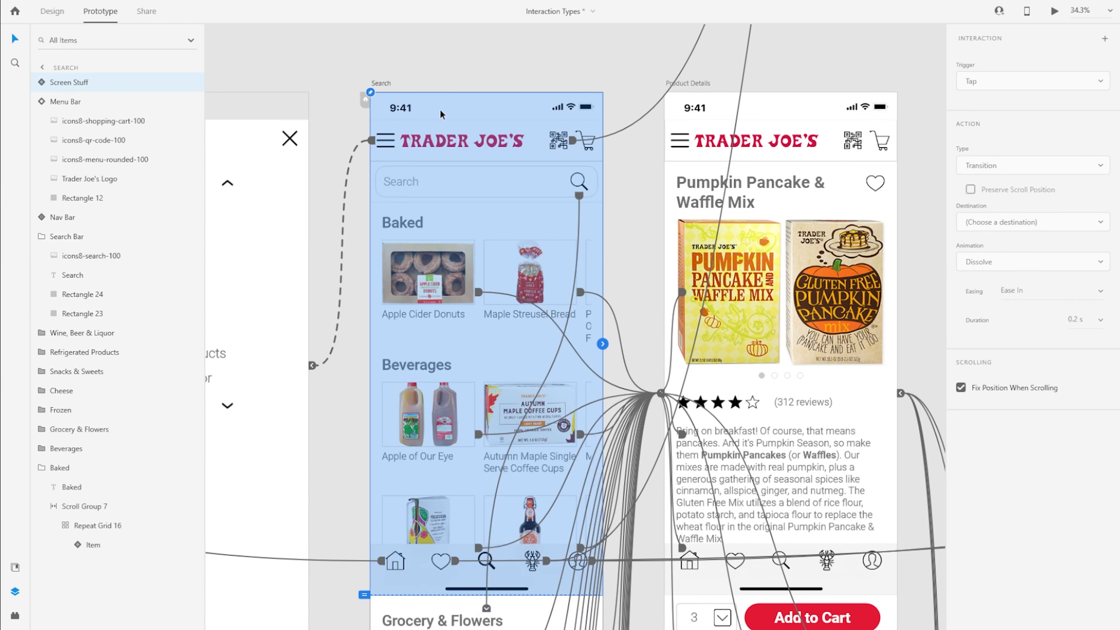
{"action": "left_click", "coordinate": [60, 10]}
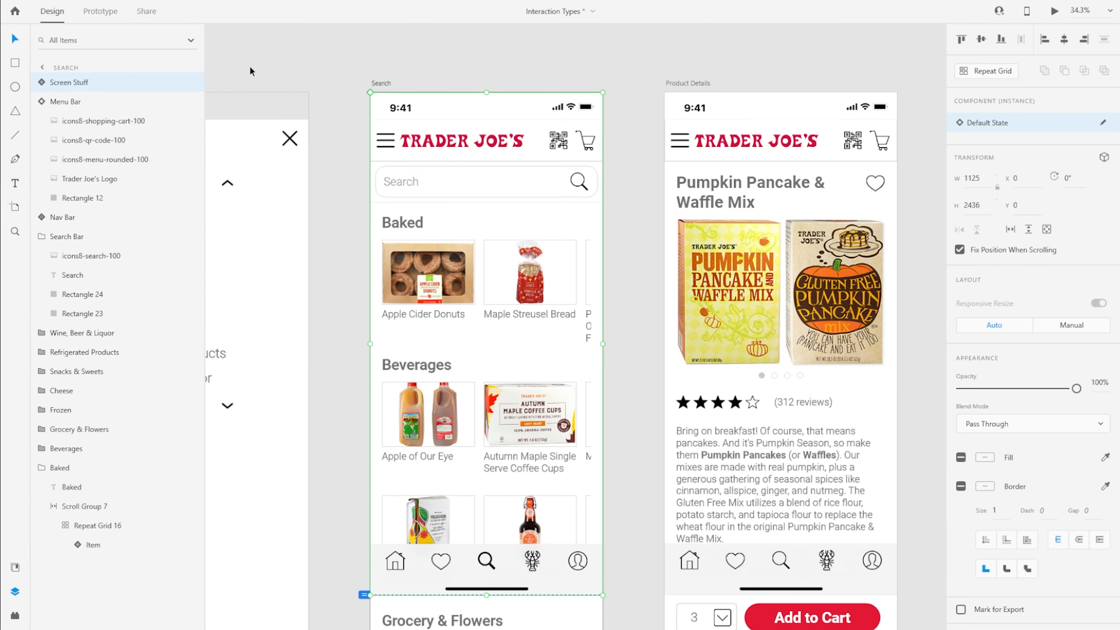
{"action": "left_click", "coordinate": [37, 82]}
{"action": "left_click", "coordinate": [118, 141]}
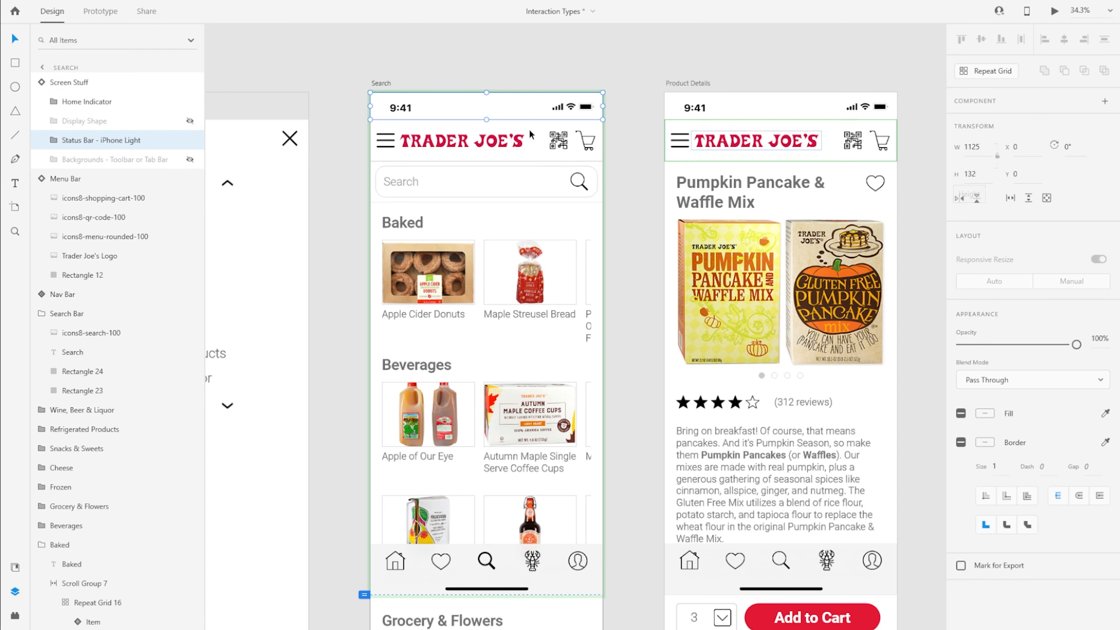
Step: Inspect the height of the Search artboard's Menu Bar component and collapse the expanded Screen Stuff and Menu Bar layers
{"action": "left_click", "coordinate": [414, 149]}
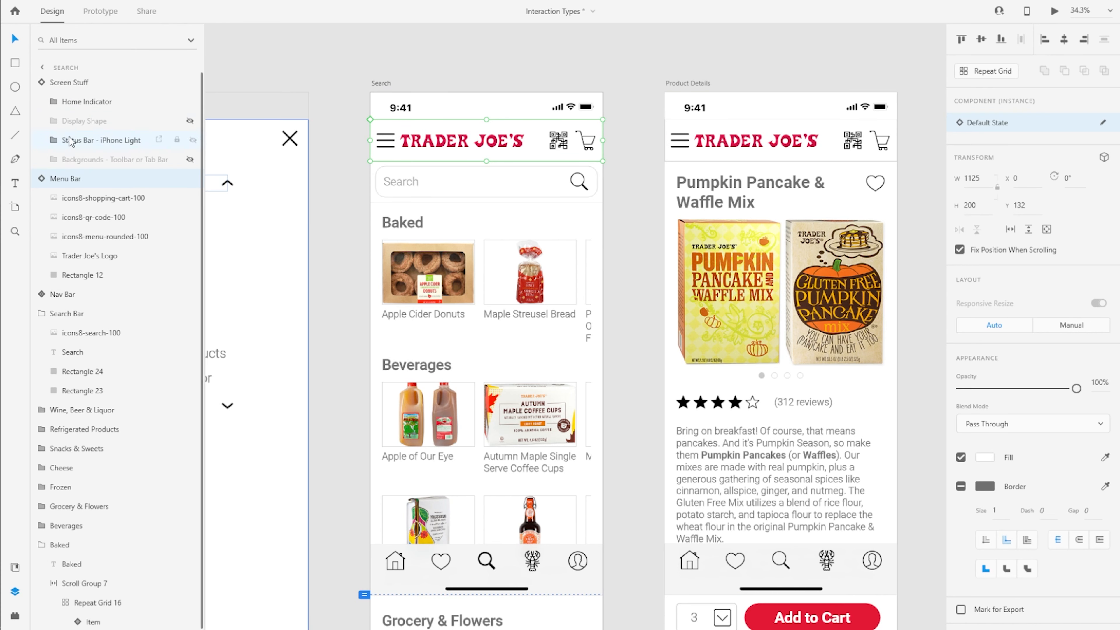
{"action": "left_click", "coordinate": [42, 83]}
{"action": "left_click", "coordinate": [42, 102]}
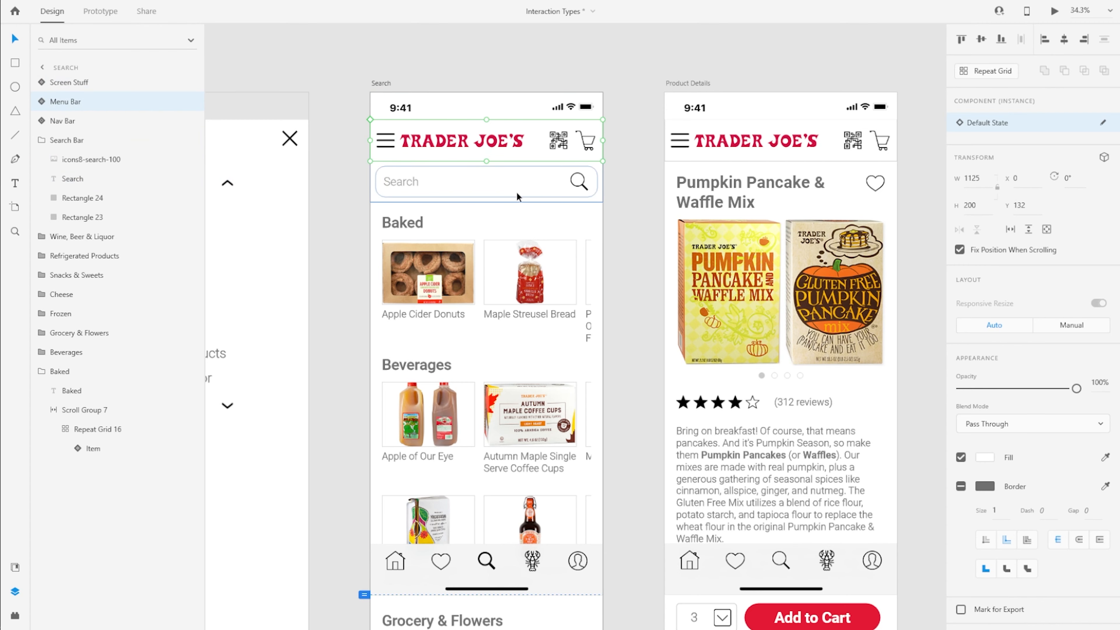
{"action": "scroll", "coordinate": [517, 192], "scroll_direction": "down", "scroll_amount": 3}
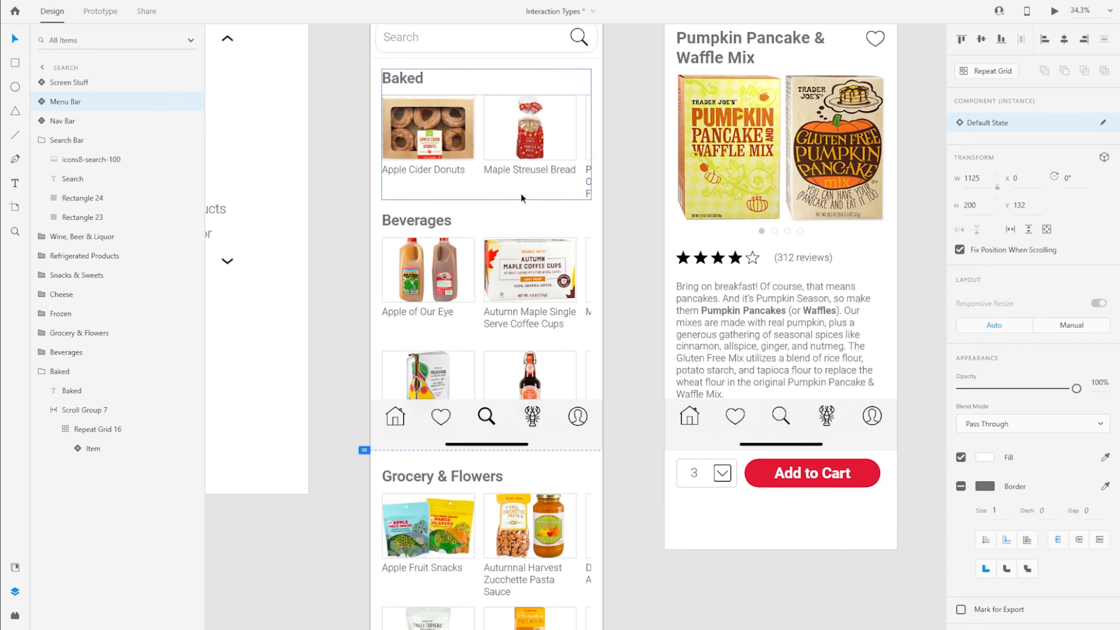
Step: In Prototype mode, set the Y-Offset of the Search Bar magnifier's Scroll To action to 132 and replace it with 332
{"action": "left_click", "coordinate": [100, 13]}
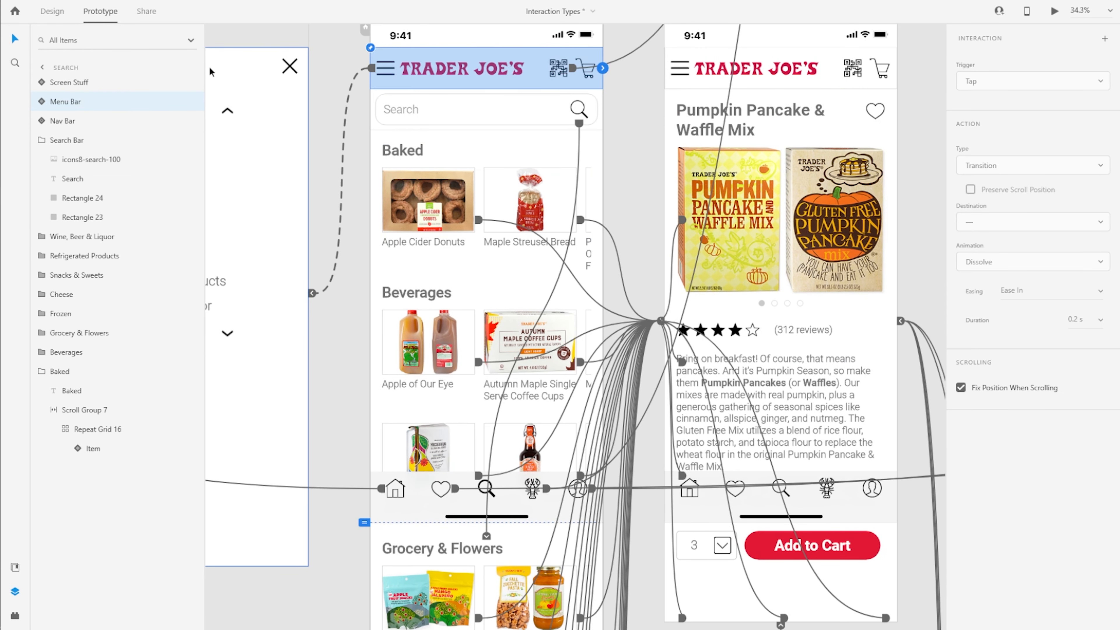
{"action": "left_click", "coordinate": [580, 109]}
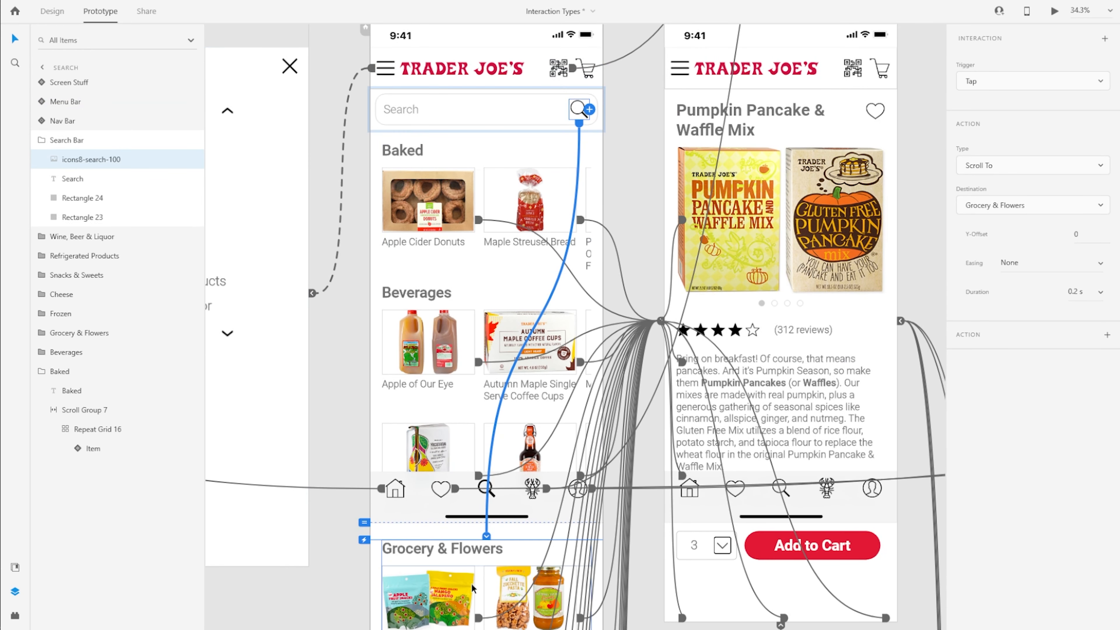
{"action": "scroll", "coordinate": [472, 588], "scroll_direction": "down", "scroll_amount": 5}
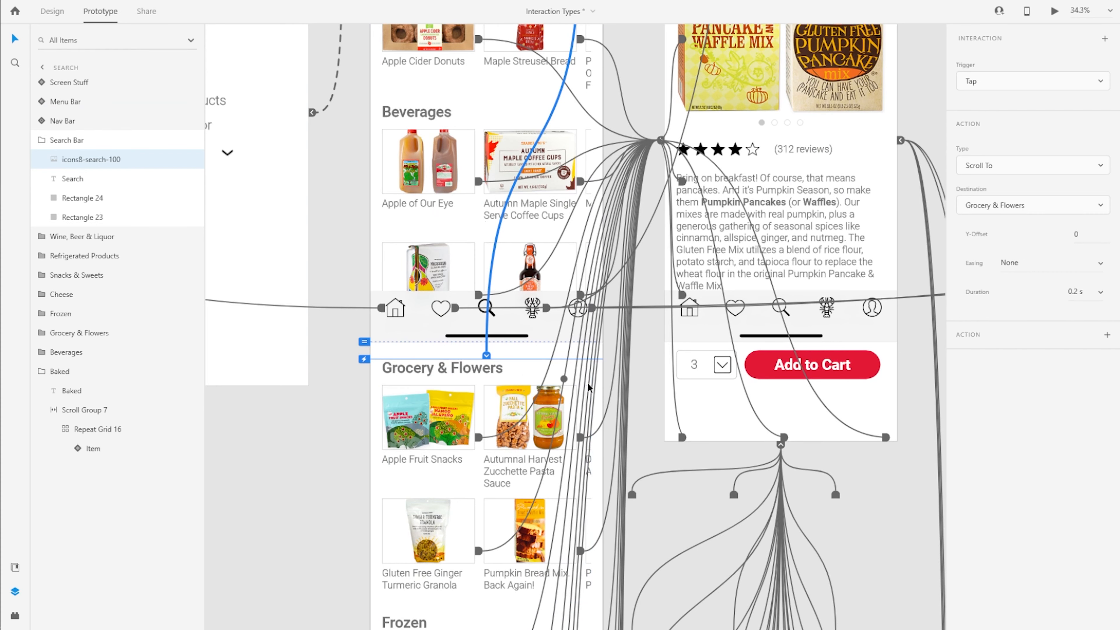
{"action": "scroll", "coordinate": [473, 389], "scroll_direction": "down", "scroll_amount": 3}
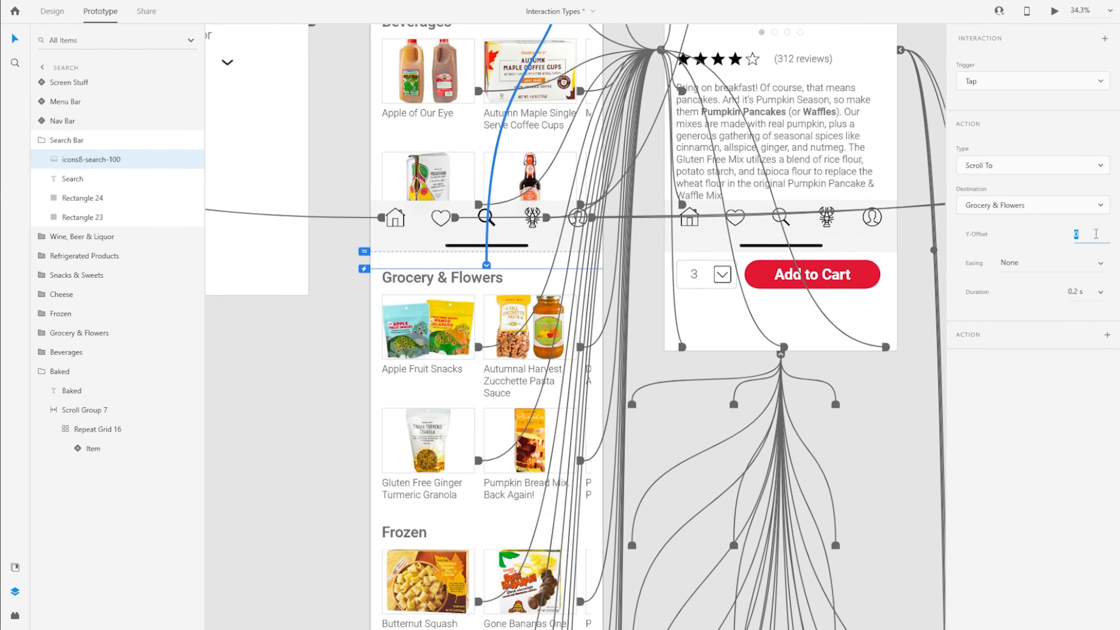
{"action": "type", "text": "32"}
{"action": "key", "text": "Return"}
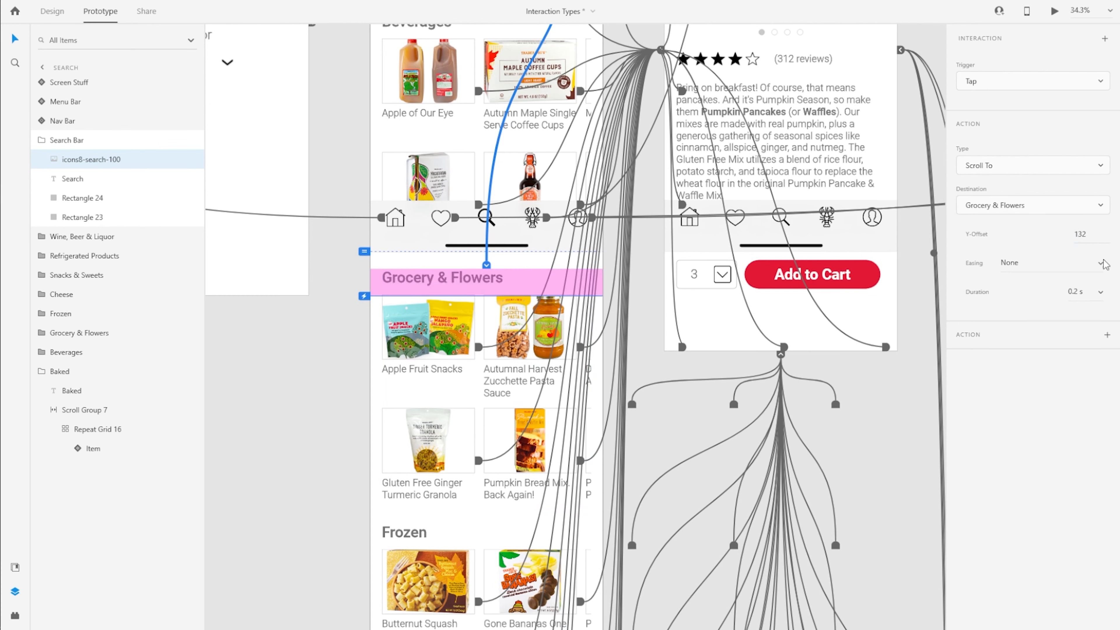
{"action": "left_click", "coordinate": [1092, 237]}
{"action": "type", "text": "332"}
{"action": "key", "text": "Return"}
Step: Preview the Search artboard, test the magnifier icon's scroll with the 332 offset, look back up at Grocery & Flowers, and close the preview
{"action": "scroll", "coordinate": [438, 308], "scroll_direction": "up", "scroll_amount": 7}
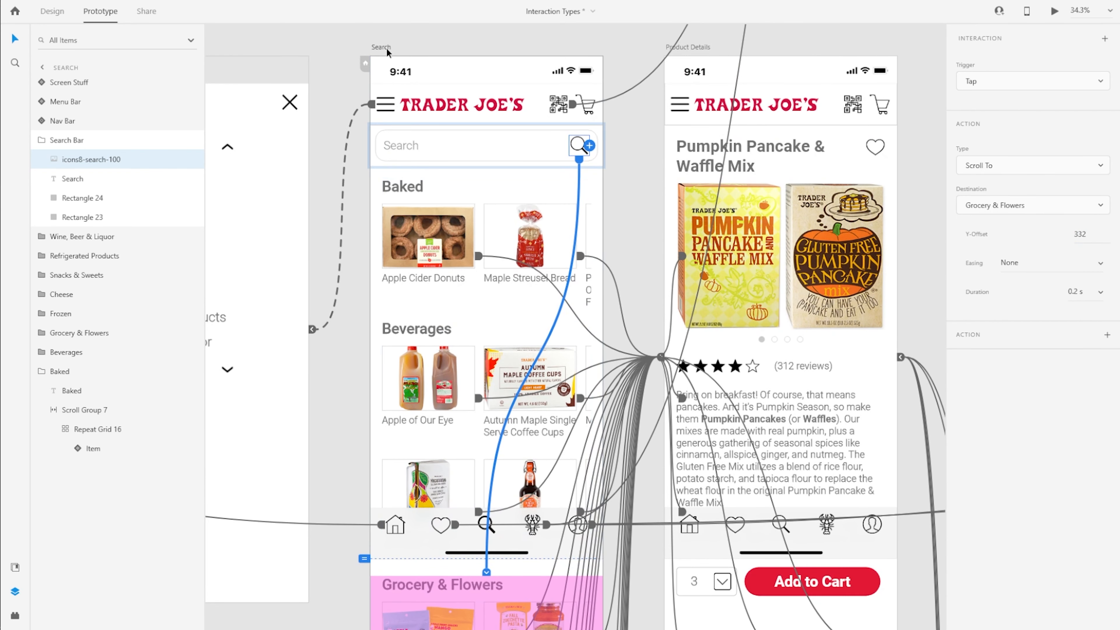
{"action": "left_click", "coordinate": [386, 51]}
{"action": "left_click", "coordinate": [1054, 13]}
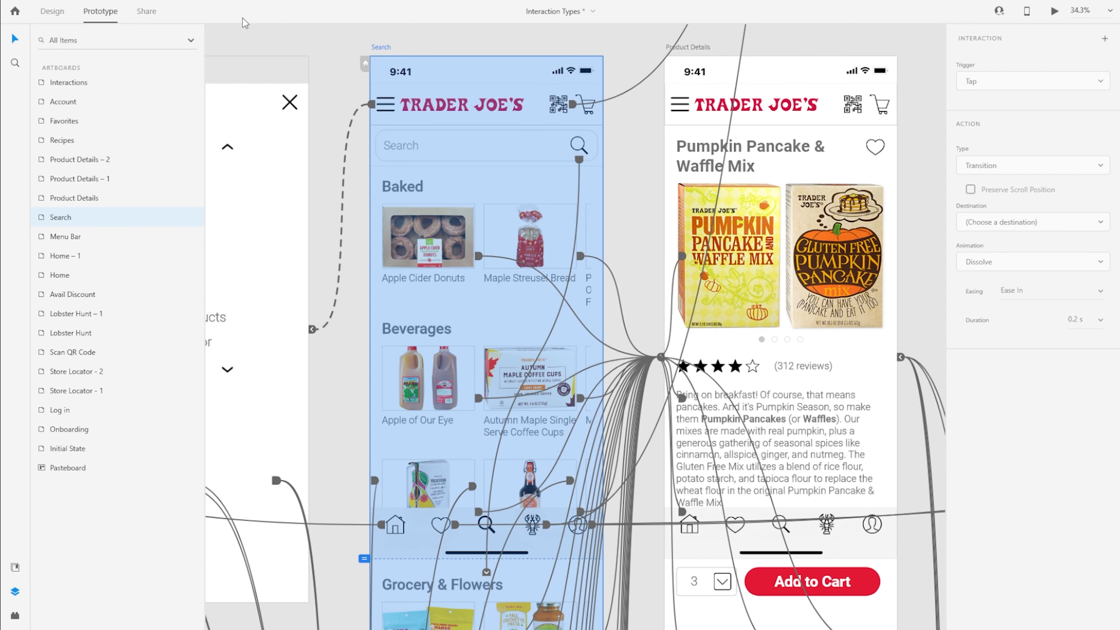
{"action": "left_click_drag", "start_coordinate": [174, 12], "coordinate": [590, 15]}
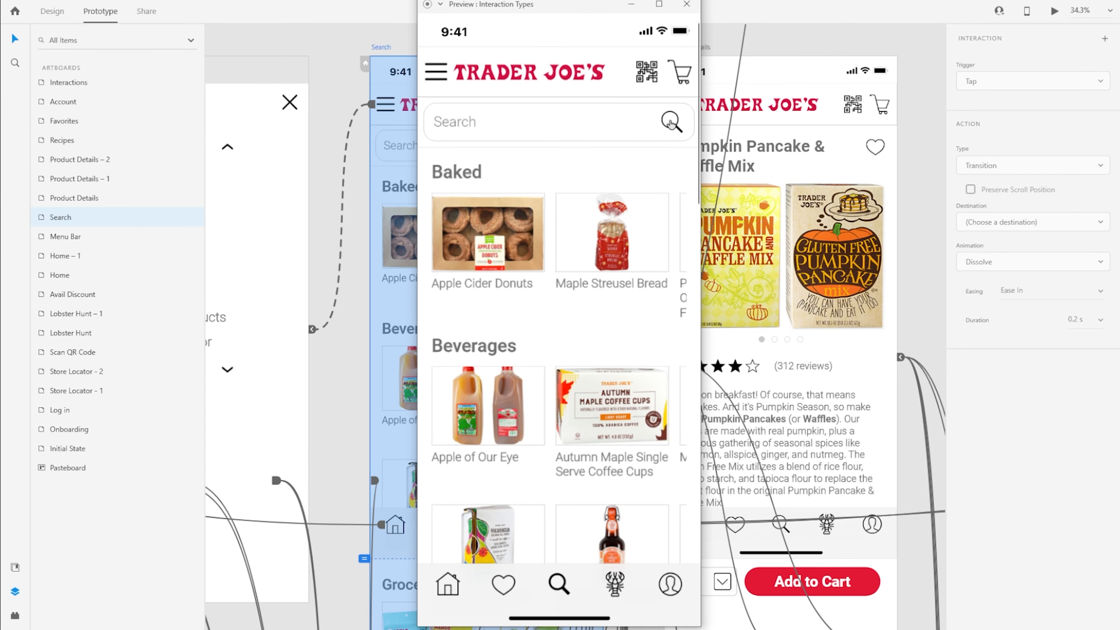
{"action": "scroll", "coordinate": [671, 126], "scroll_direction": "down", "scroll_amount": 10}
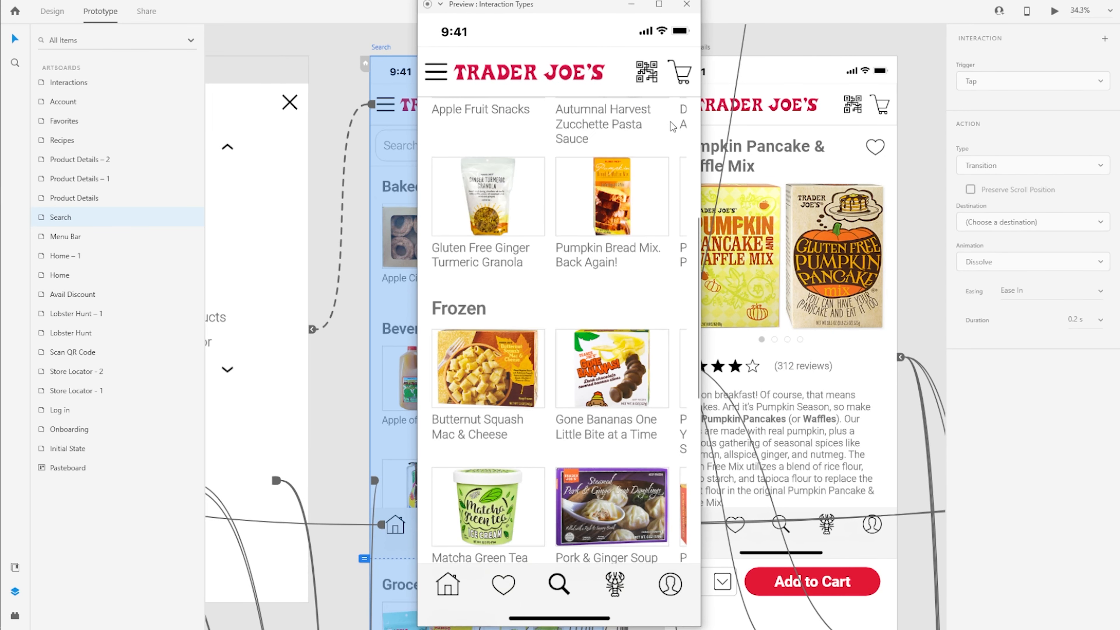
{"action": "scroll", "coordinate": [568, 280], "scroll_direction": "up", "scroll_amount": 3}
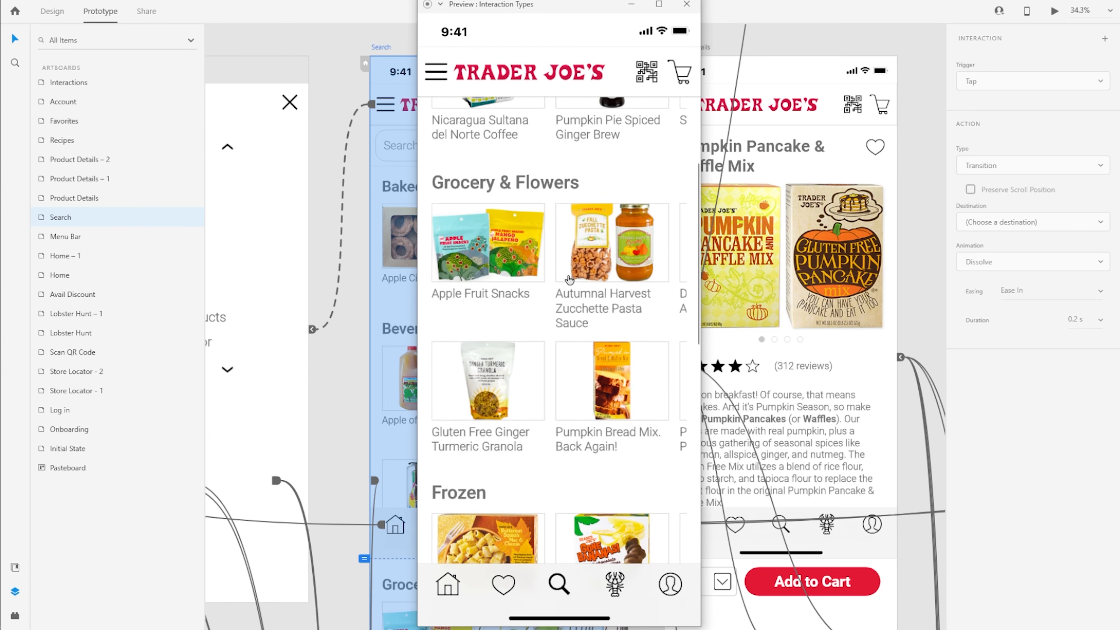
{"action": "left_click", "coordinate": [684, 6]}
Step: Reselect the magnifier icon's Scroll To interaction and change its Y-Offset to -332
{"action": "scroll", "coordinate": [375, 427], "scroll_direction": "down", "scroll_amount": 5}
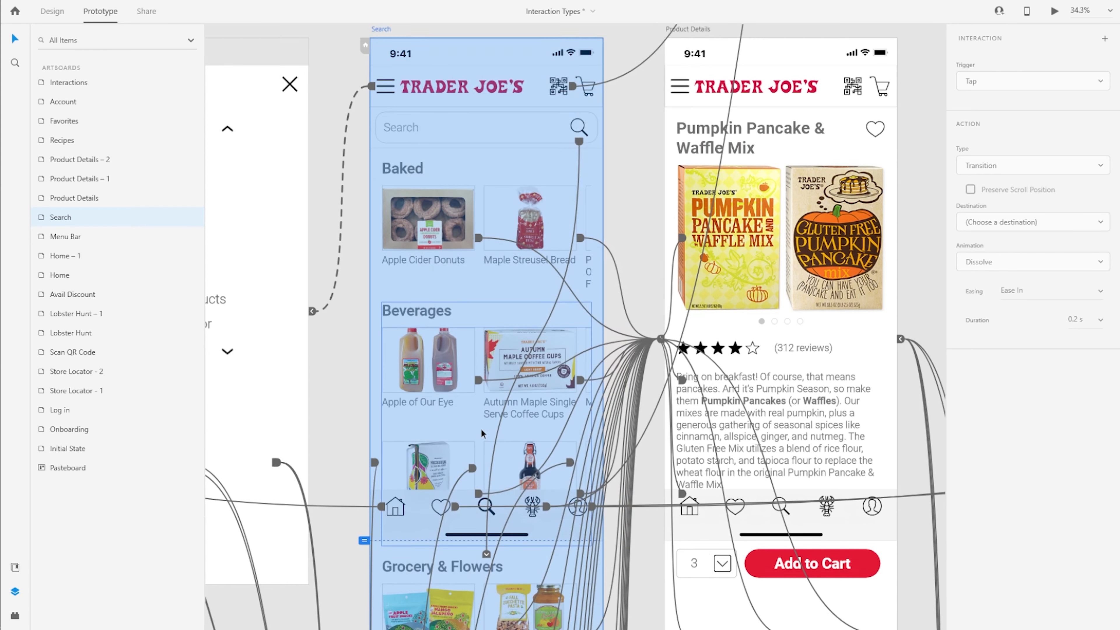
{"action": "left_click", "coordinate": [344, 428]}
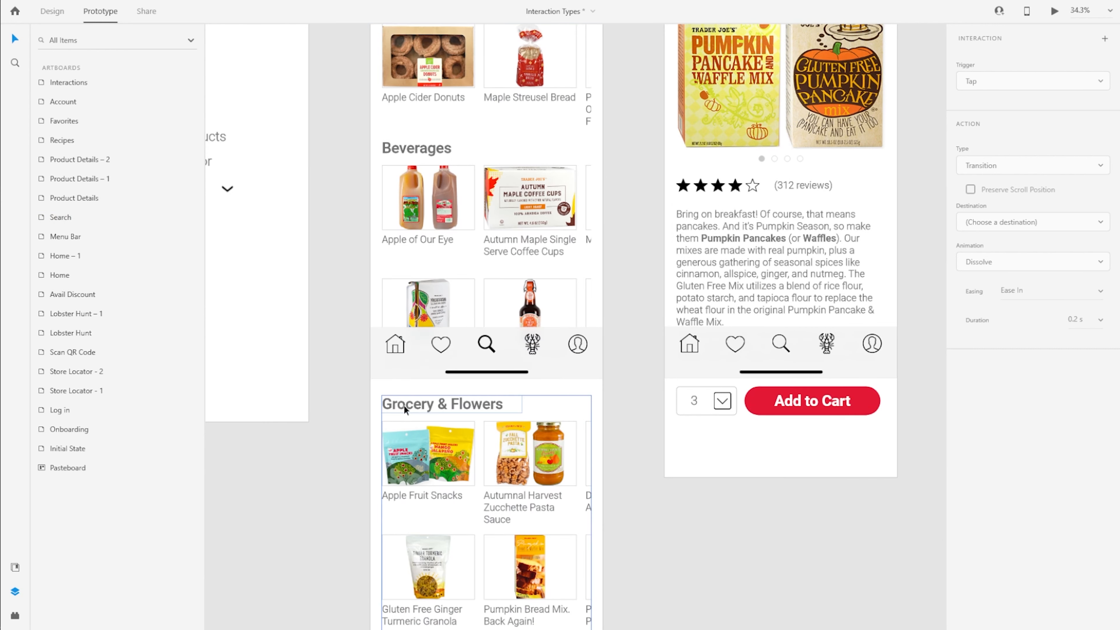
{"action": "left_click", "coordinate": [404, 406]}
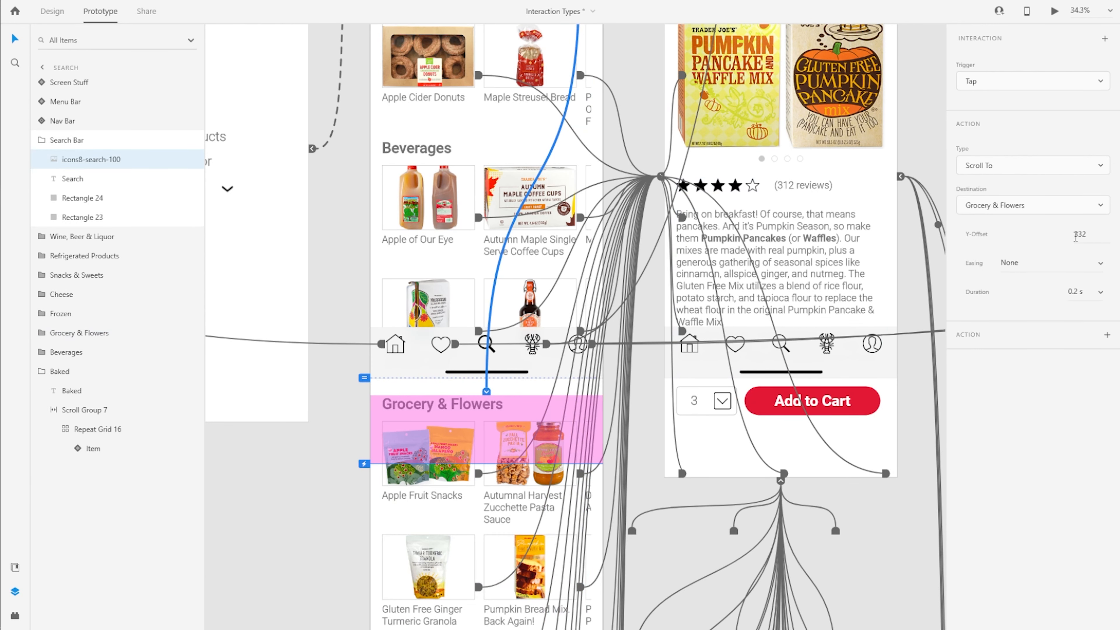
{"action": "left_click", "coordinate": [1076, 235]}
{"action": "type", "text": "-"}
{"action": "key", "text": "Tab"}
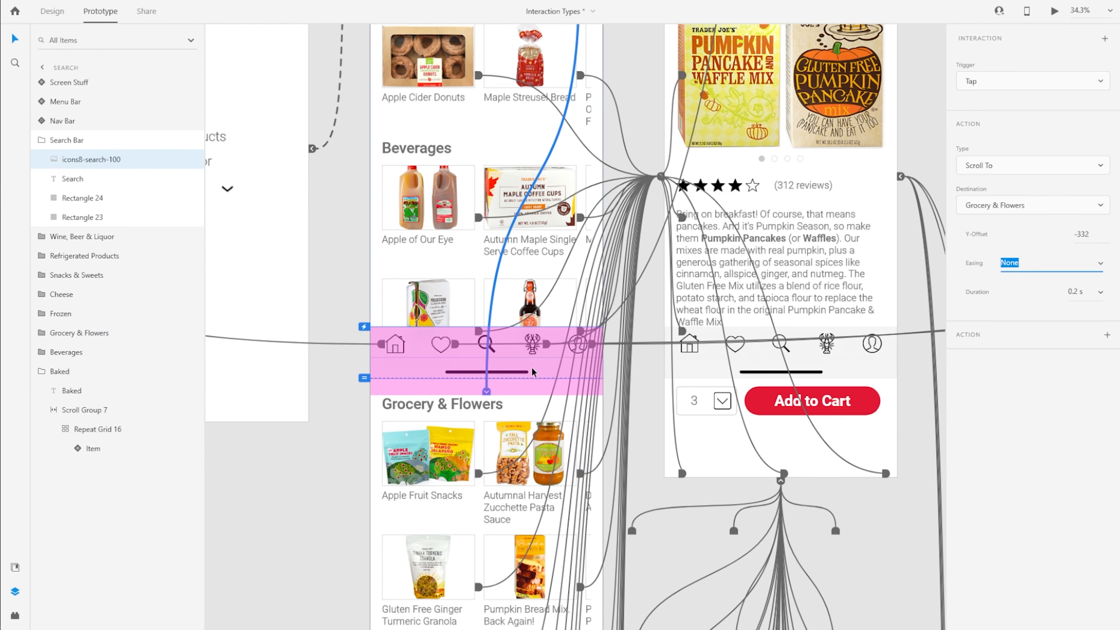
Step: Examine the negative offset area above Grocery & Flowers, test the magnifier icon's scroll in the Search preview, and close the preview
{"action": "scroll", "coordinate": [380, 352], "scroll_direction": "up", "scroll_amount": 1}
{"action": "scroll", "coordinate": [379, 352], "scroll_direction": "up", "scroll_amount": 5}
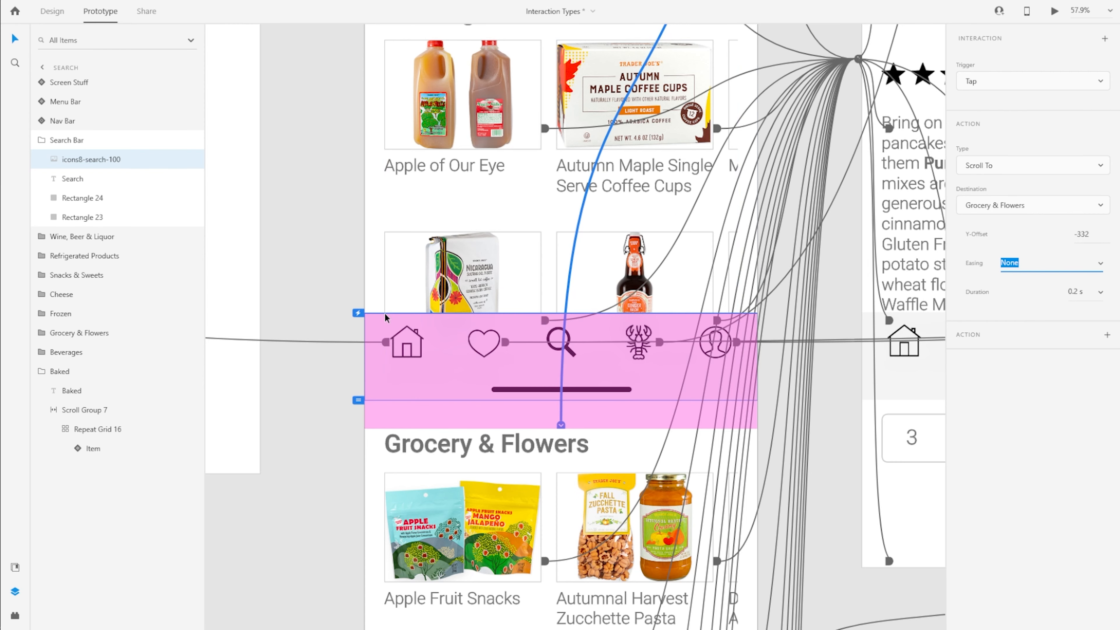
{"action": "scroll", "coordinate": [395, 310], "scroll_direction": "up", "scroll_amount": 3}
{"action": "scroll", "coordinate": [395, 310], "scroll_direction": "up", "scroll_amount": 14}
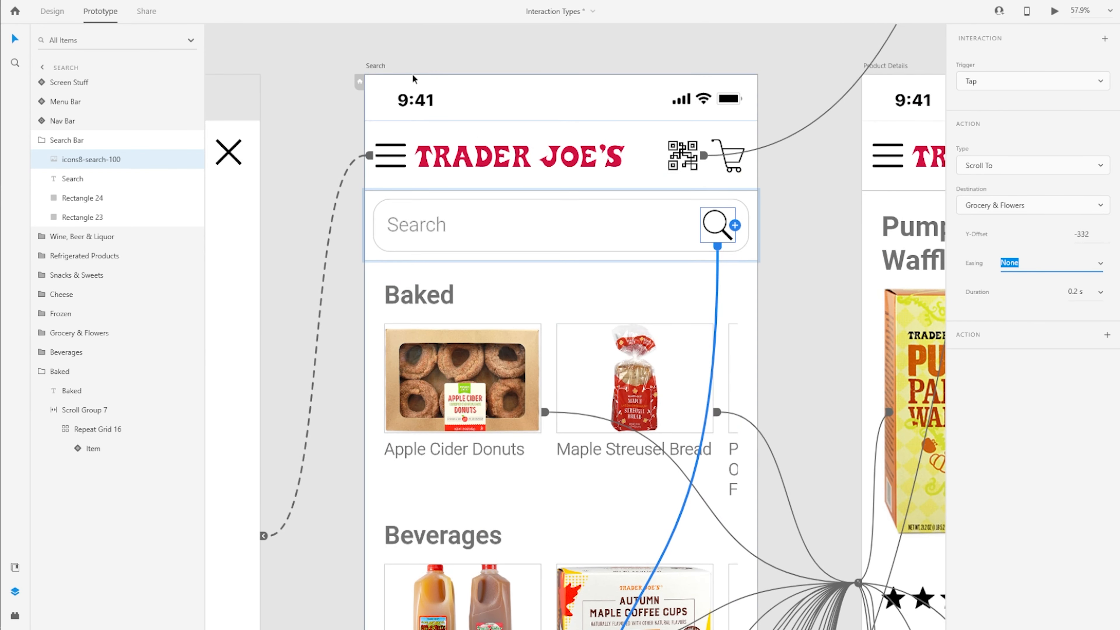
{"action": "left_click", "coordinate": [380, 65]}
{"action": "scroll", "coordinate": [412, 203], "scroll_direction": "down", "scroll_amount": 3}
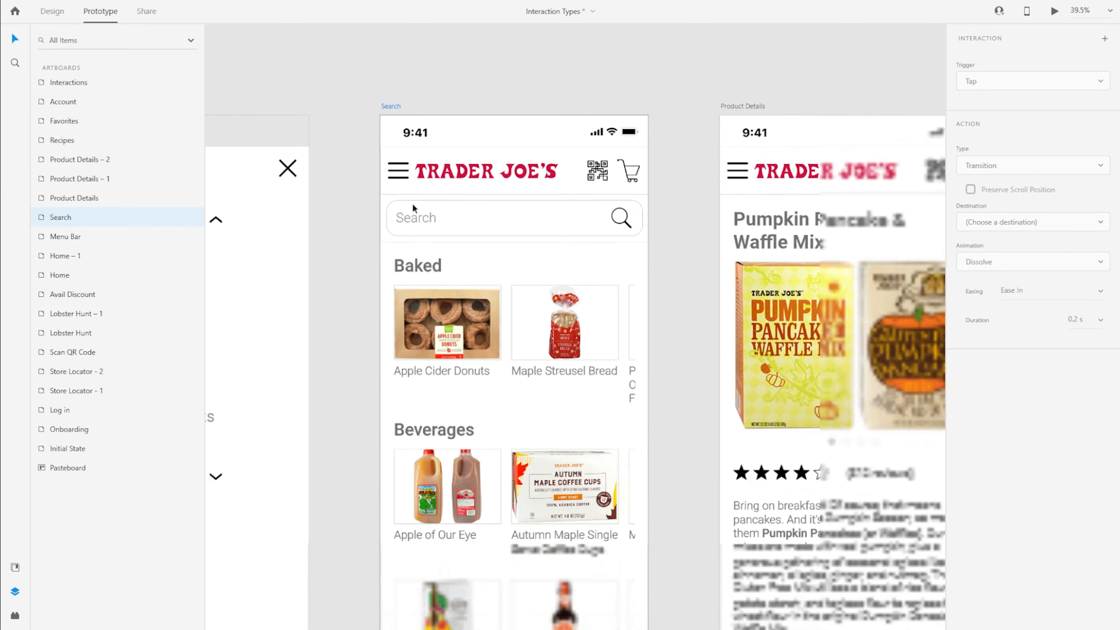
{"action": "scroll", "coordinate": [413, 203], "scroll_direction": "down", "scroll_amount": 6}
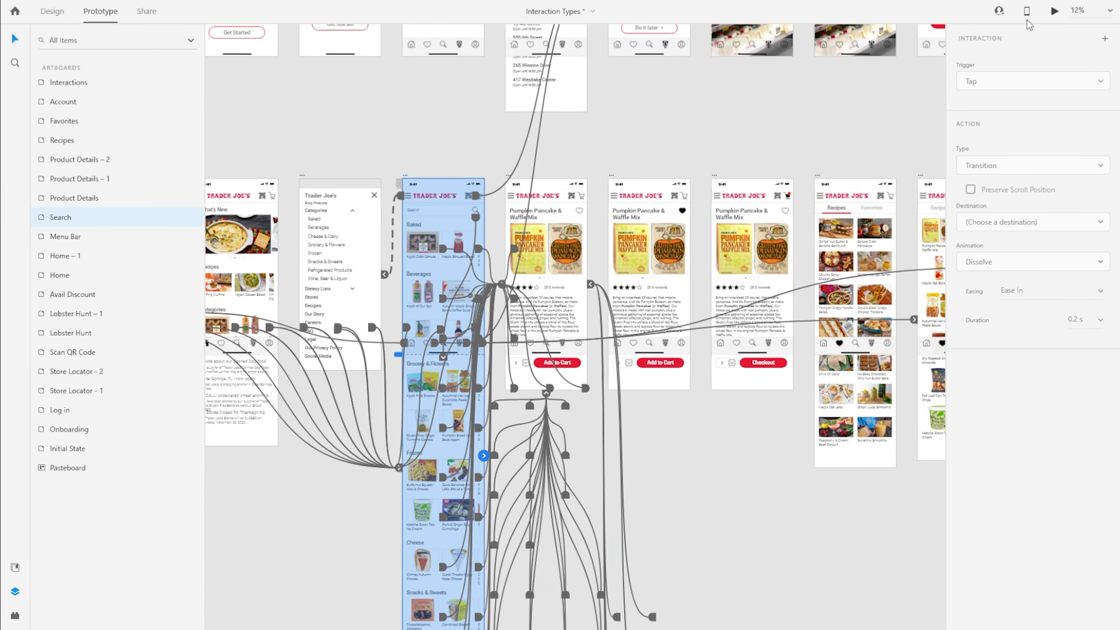
{"action": "left_click_drag", "start_coordinate": [175, 8], "coordinate": [596, 1]}
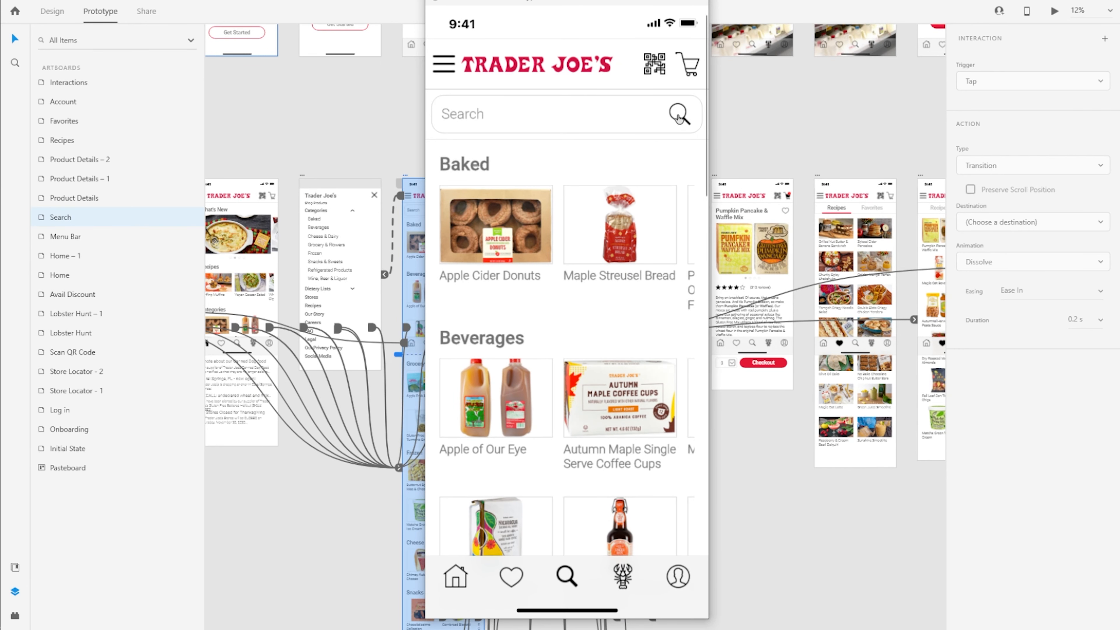
{"action": "scroll", "coordinate": [679, 117], "scroll_direction": "down", "scroll_amount": 10}
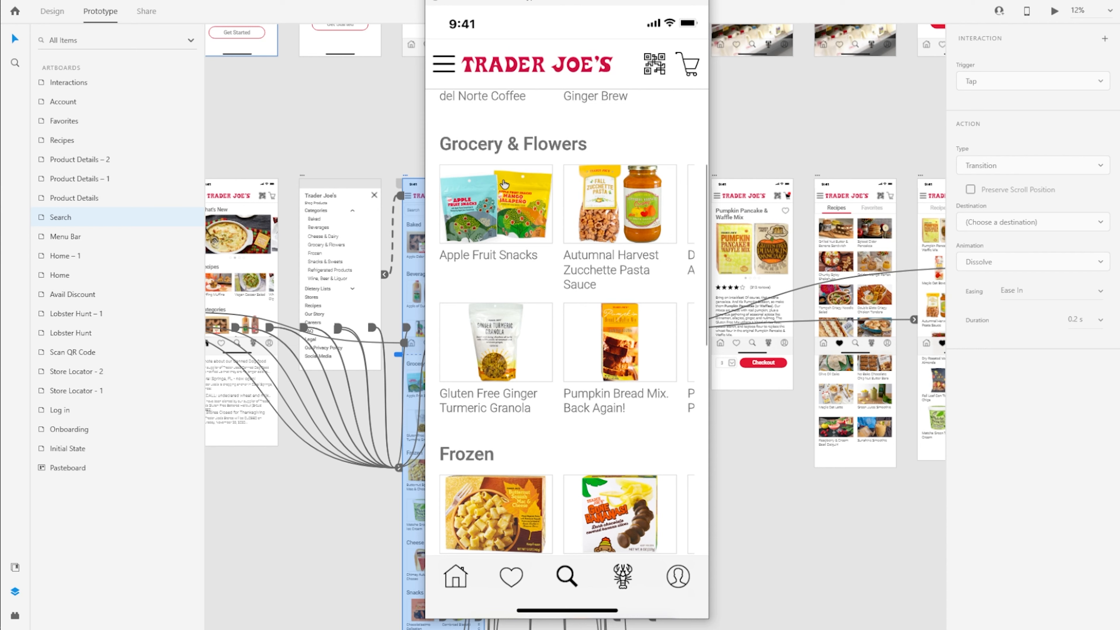
{"action": "left_click", "coordinate": [700, 4]}
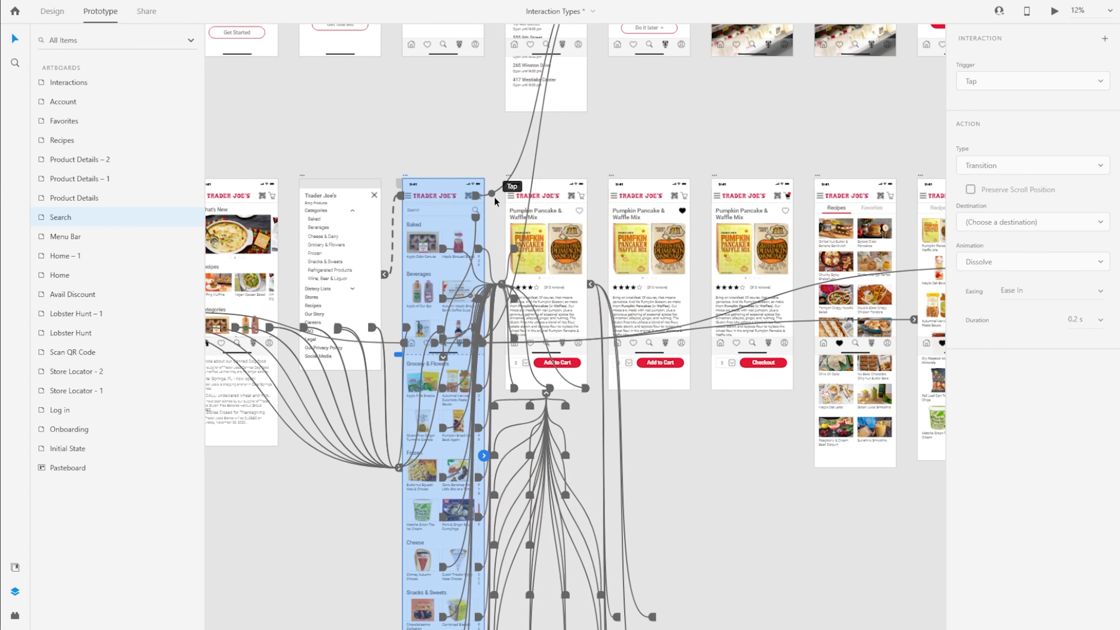
Step: Select the Menu Bar on the Product Details artboard, inspect its height and Y position in Design mode, and return to Prototype mode
{"action": "left_click", "coordinate": [576, 196]}
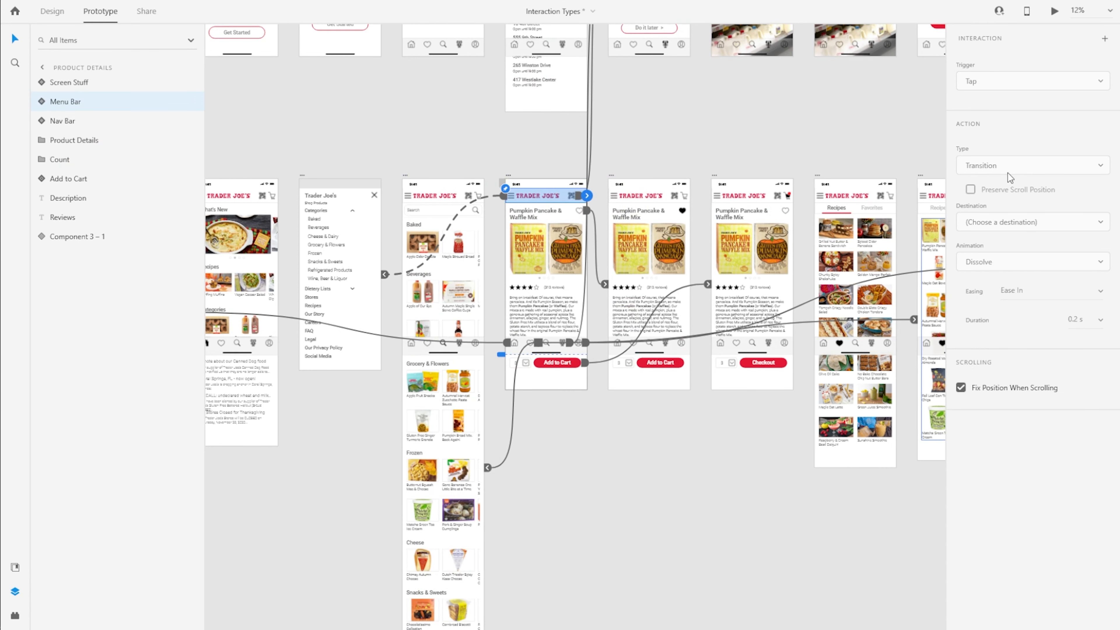
{"action": "left_click", "coordinate": [52, 11]}
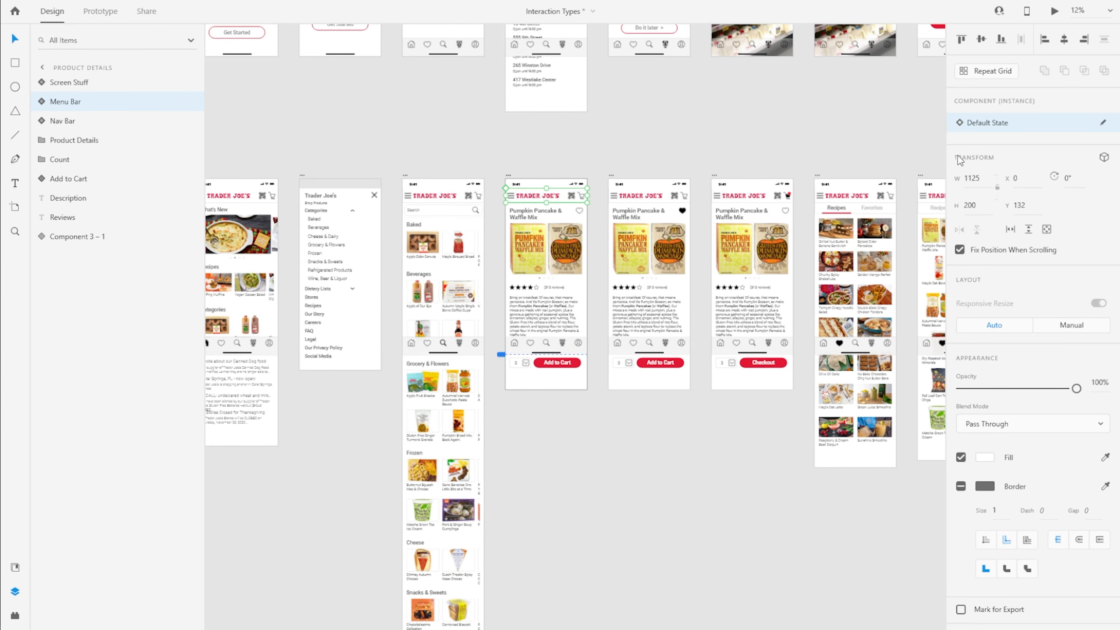
{"action": "scroll", "coordinate": [536, 193], "scroll_direction": "up", "scroll_amount": 1}
{"action": "scroll", "coordinate": [536, 194], "scroll_direction": "up", "scroll_amount": 5}
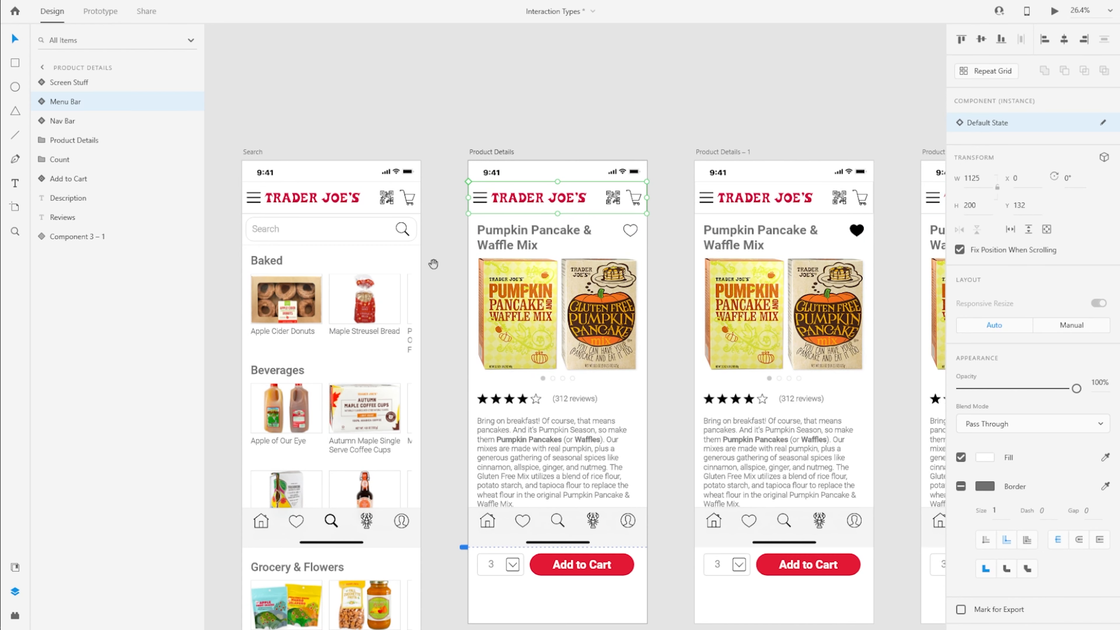
{"action": "left_click_drag", "start_coordinate": [433, 264], "coordinate": [691, 167]}
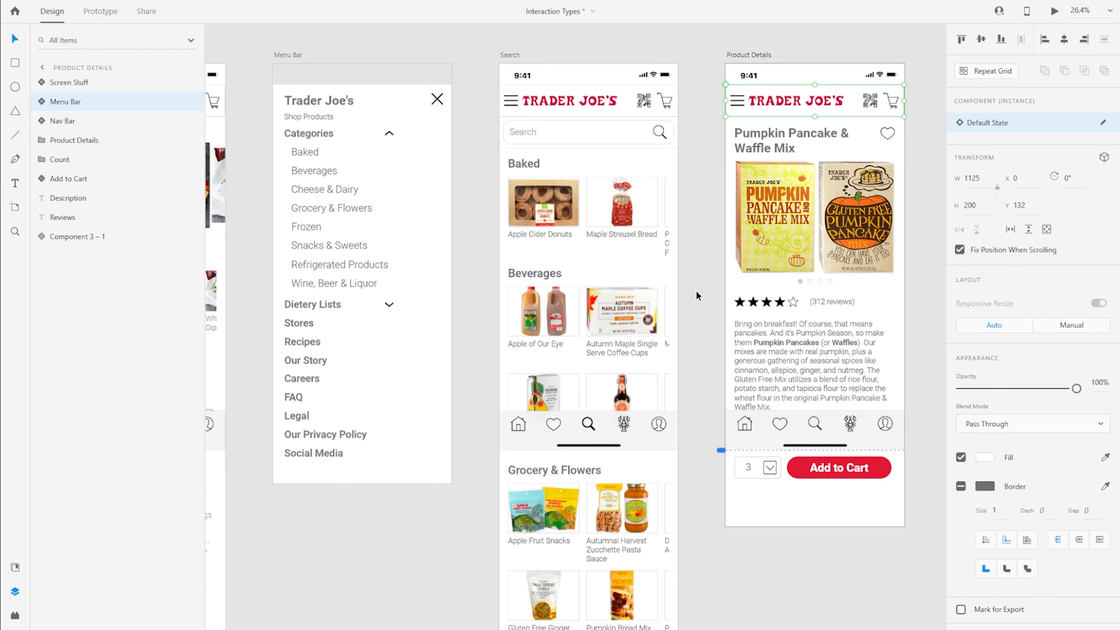
{"action": "key", "text": "ctrl+Tab"}
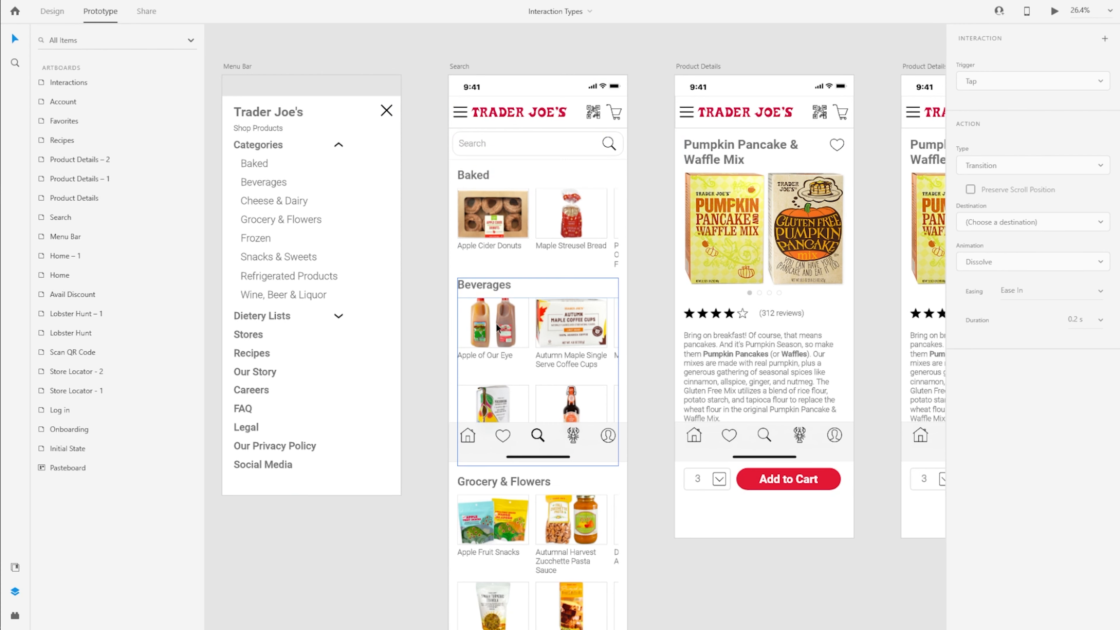
Step: Select the magnifier icon in the Search artboard's Search Bar and add a second action to its tap interaction
{"action": "left_click", "coordinate": [611, 145]}
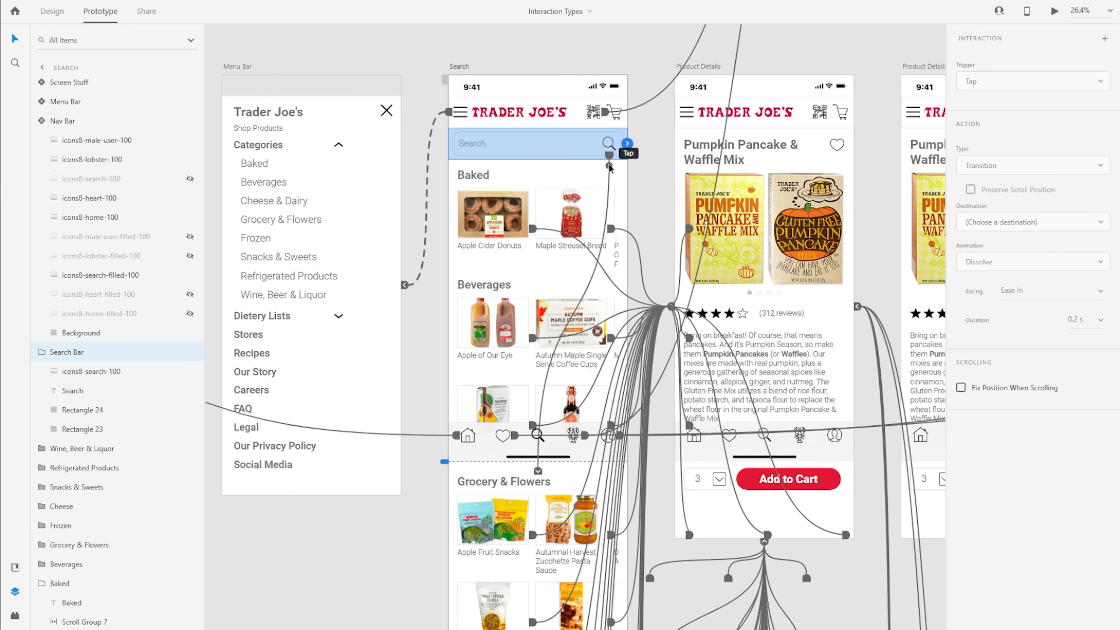
{"action": "double_click", "coordinate": [609, 144]}
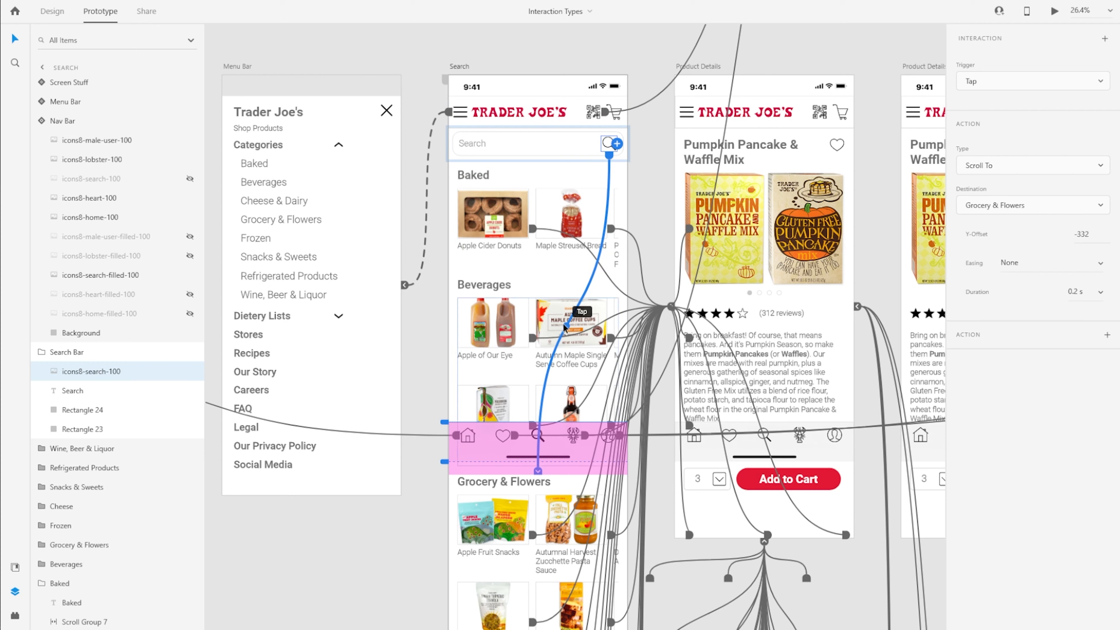
{"action": "left_click", "coordinate": [1108, 337]}
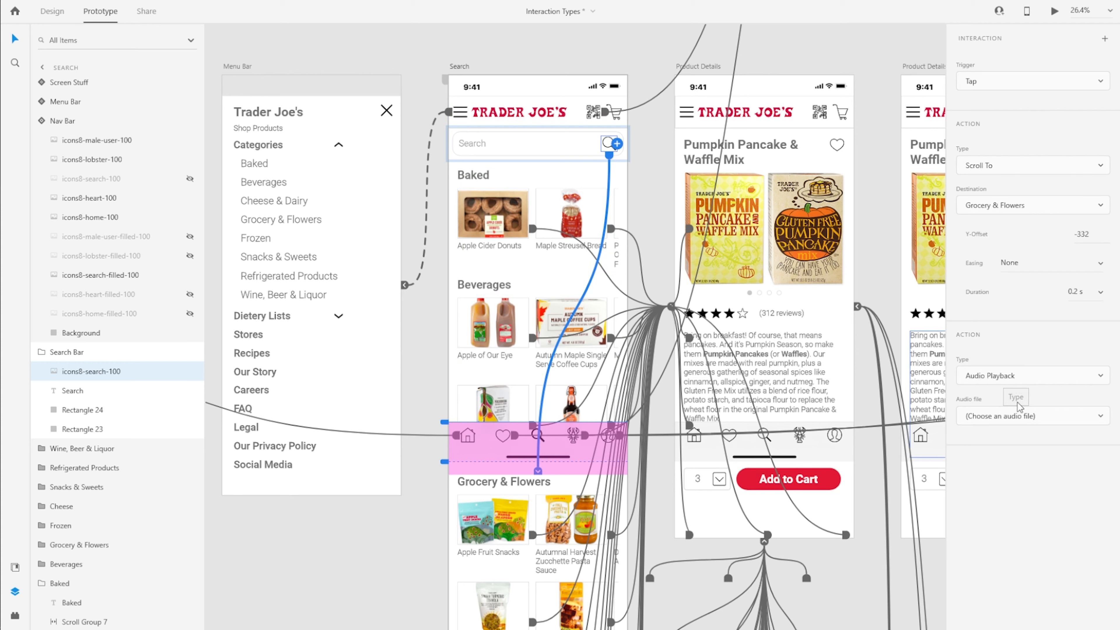
Step: Compare the action types offered for the magnifier icon's main Scroll To action with those offered for the additional action
{"action": "left_click", "coordinate": [1017, 169]}
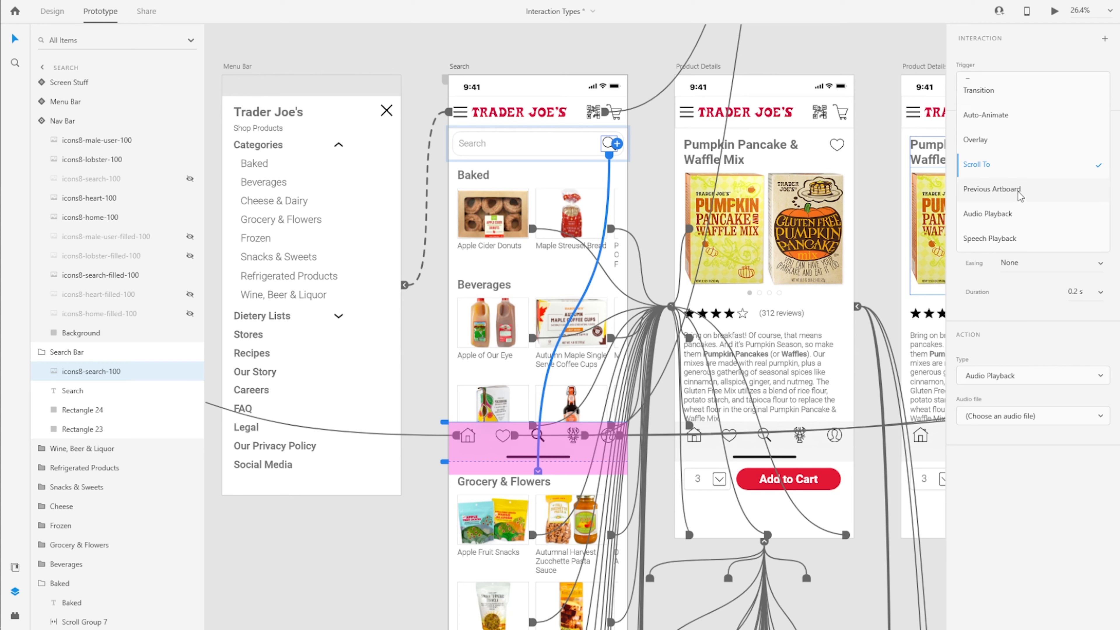
{"action": "left_click", "coordinate": [1074, 511]}
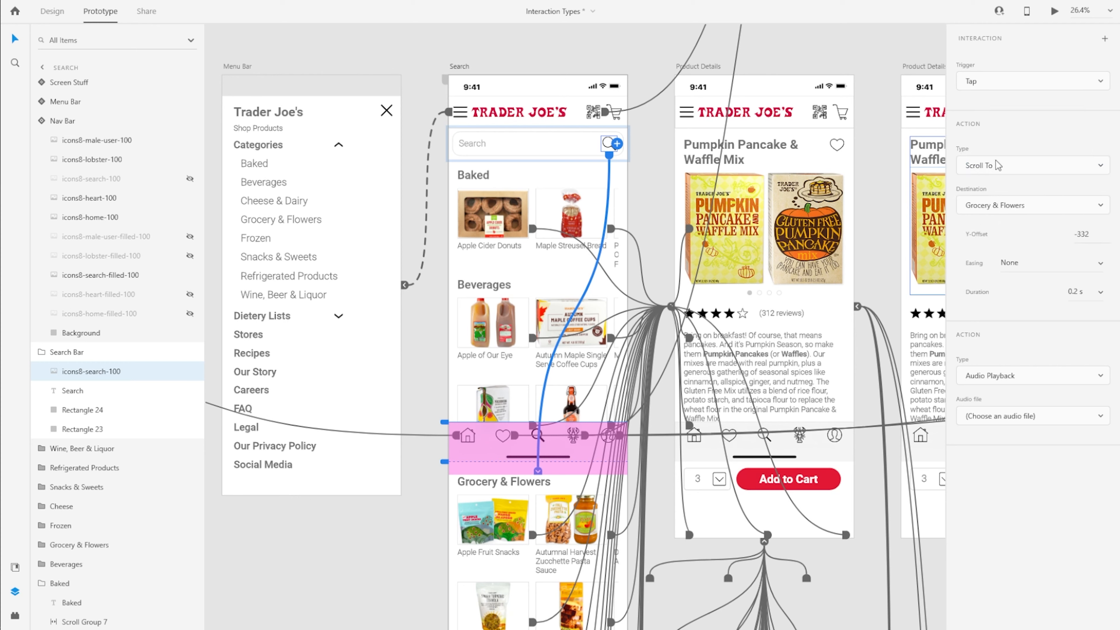
{"action": "left_click", "coordinate": [1031, 382]}
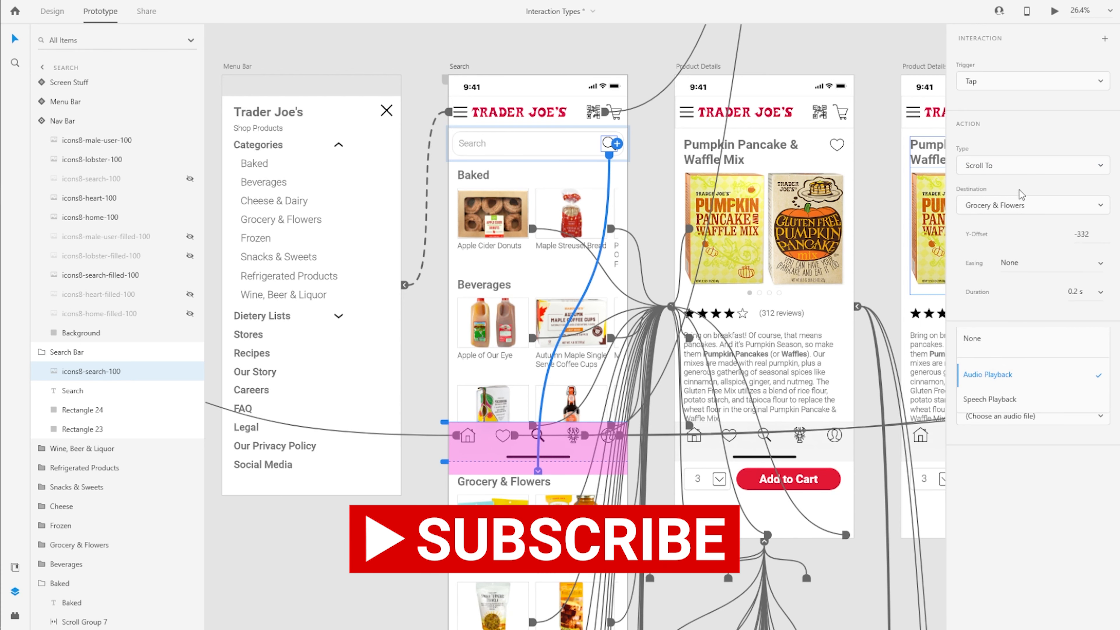
{"action": "left_click", "coordinate": [1022, 172]}
{"action": "left_click", "coordinate": [1022, 172]}
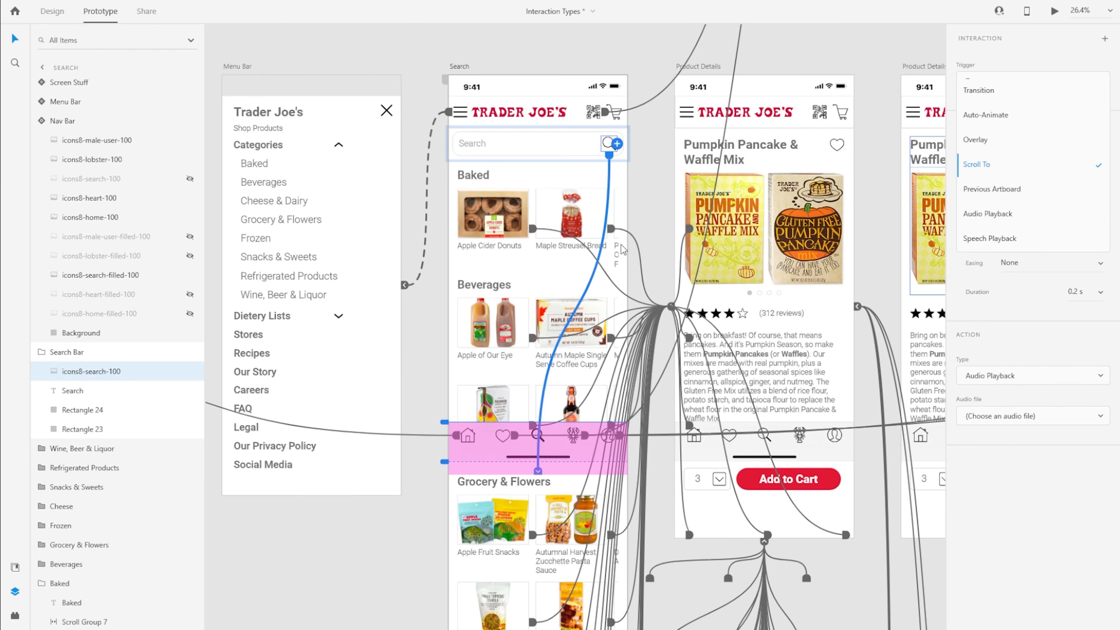
{"action": "left_click", "coordinate": [1062, 488]}
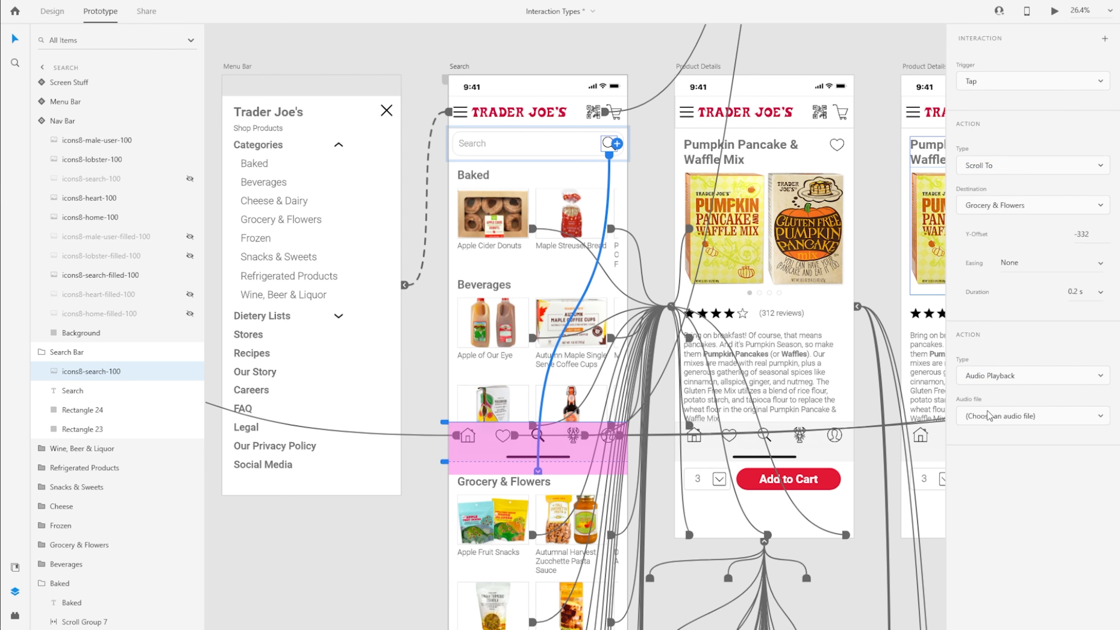
Step: Change the magnifier icon's additional action to Speech Playback with the Joey voice and the speech text "Searching Groceries"
{"action": "left_click", "coordinate": [1021, 381]}
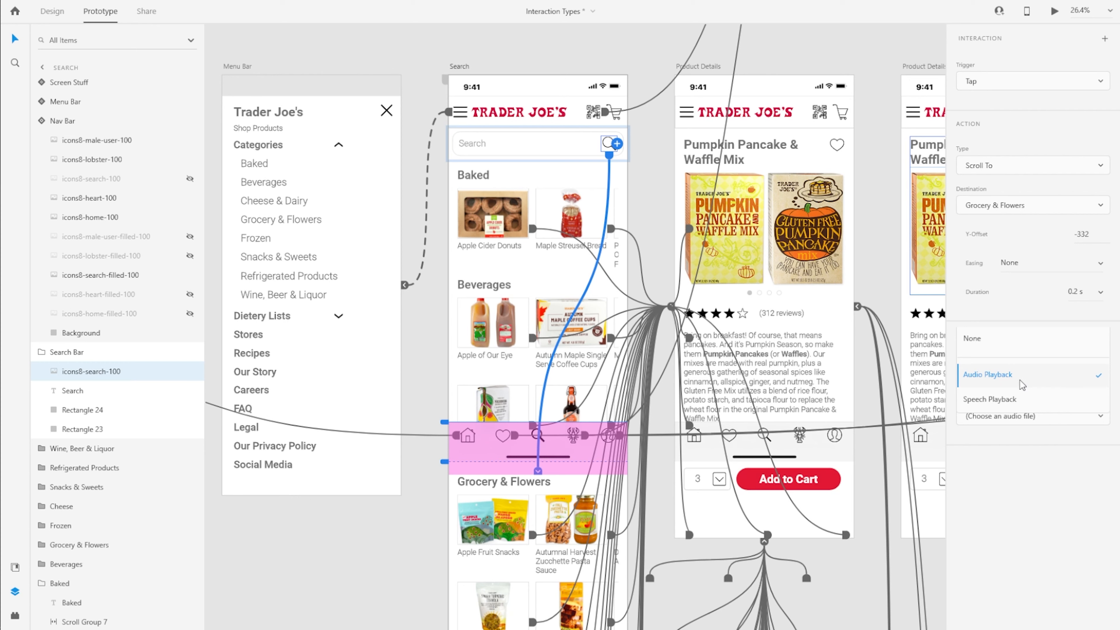
{"action": "left_click", "coordinate": [988, 401]}
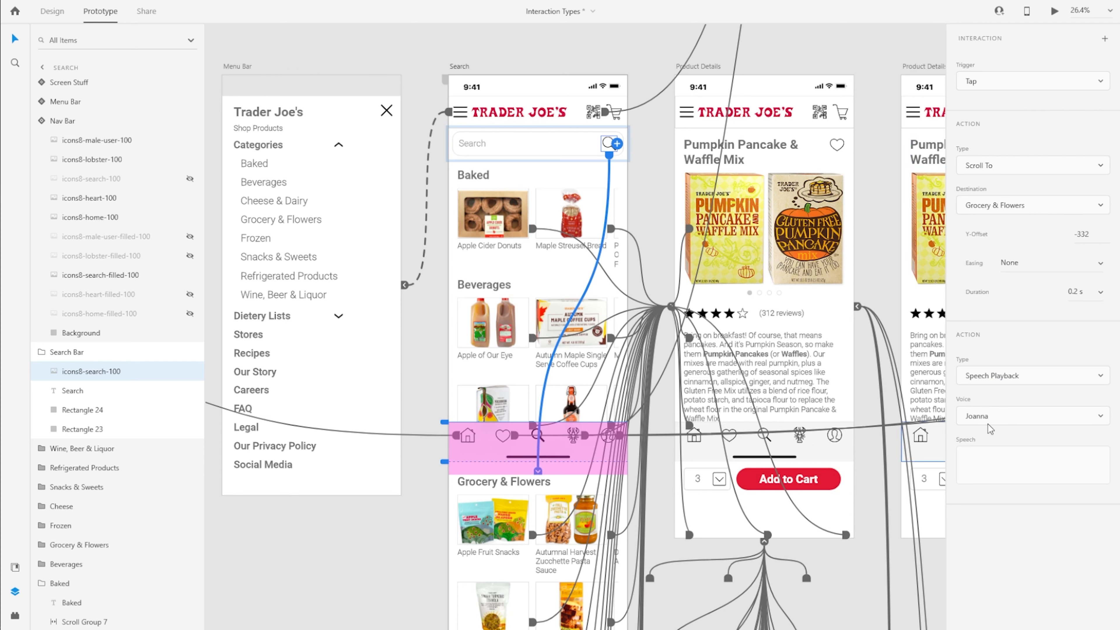
{"action": "left_click", "coordinate": [1022, 419]}
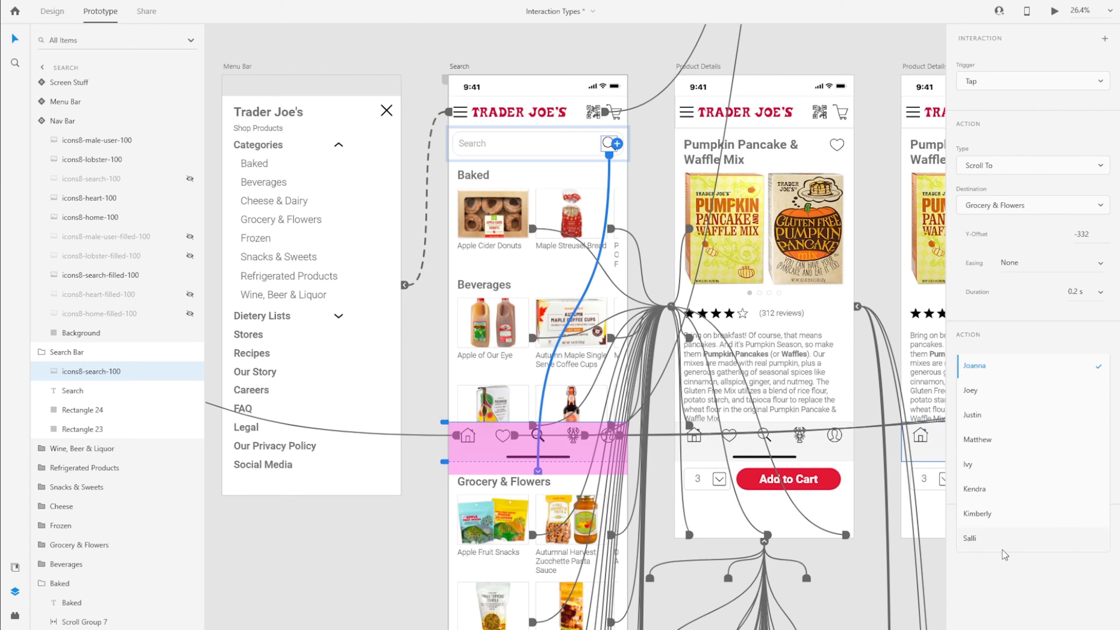
{"action": "left_click", "coordinate": [1000, 396]}
{"action": "left_click", "coordinate": [1015, 453]}
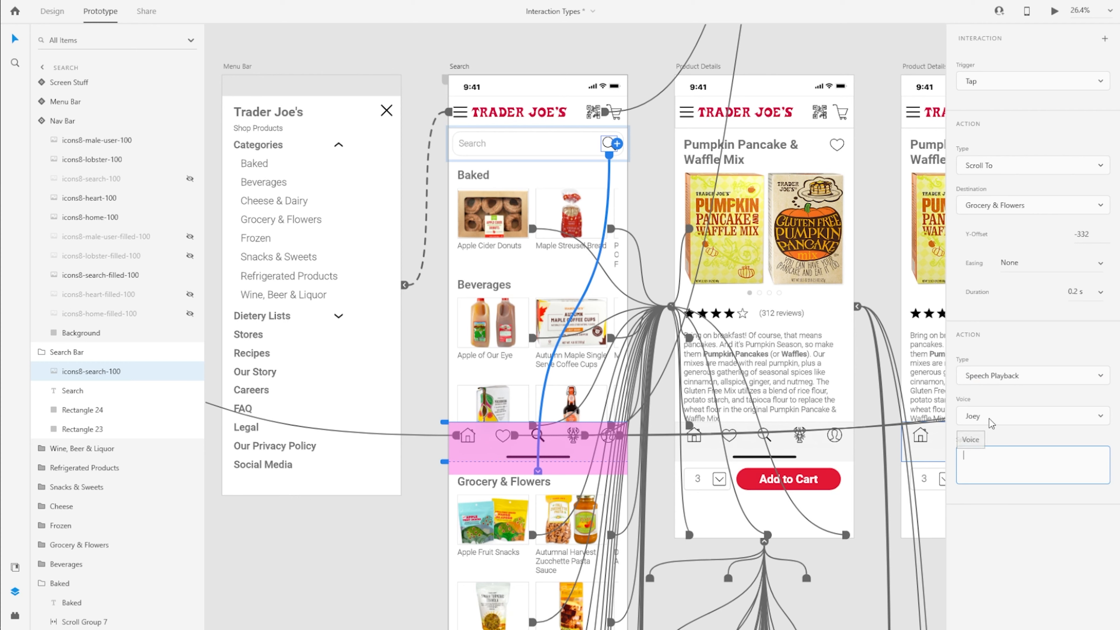
{"action": "left_click", "coordinate": [1007, 467]}
{"action": "type", "text": "Searching Groceries"}
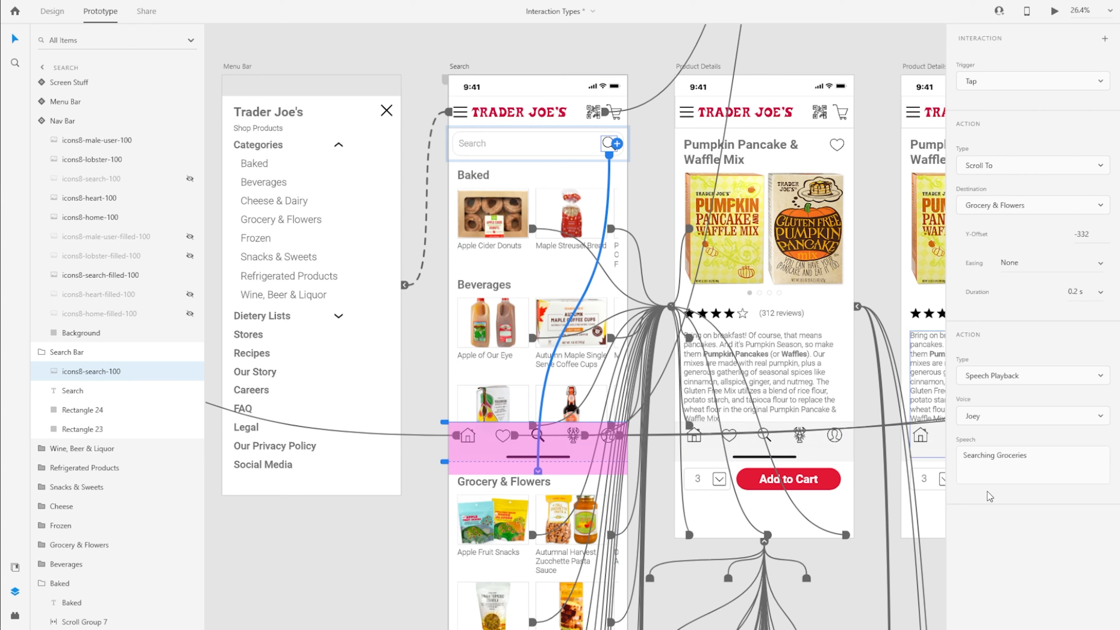
{"action": "left_click", "coordinate": [1036, 526]}
Step: Preview the Search artboard, test the magnifier icon's combined scroll and speech actions, and close the preview
{"action": "left_click", "coordinate": [467, 68]}
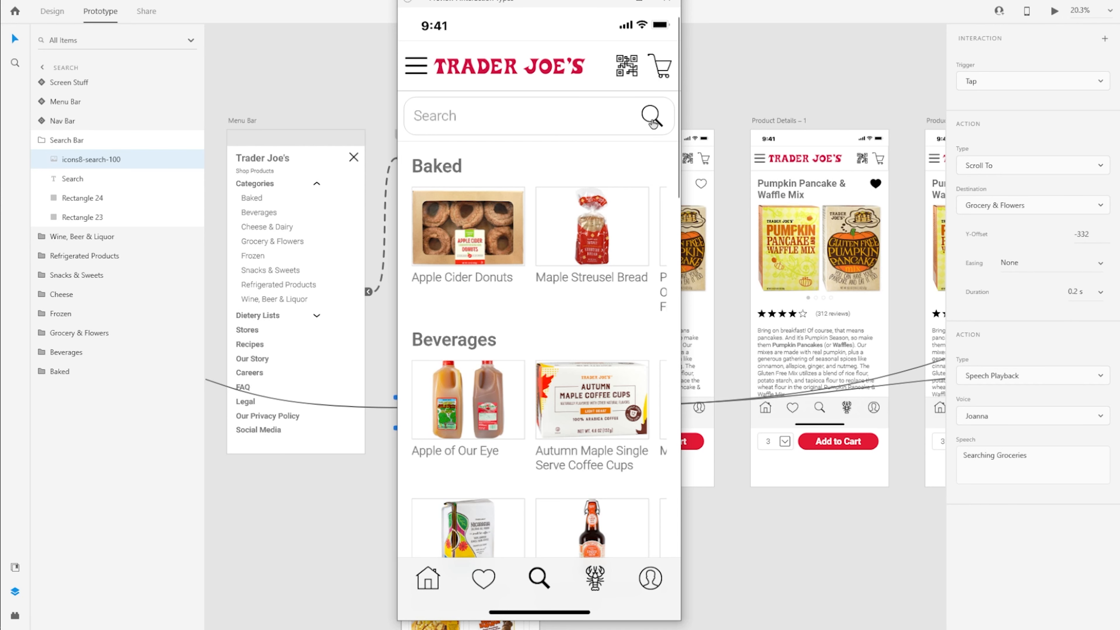
{"action": "left_click", "coordinate": [652, 120]}
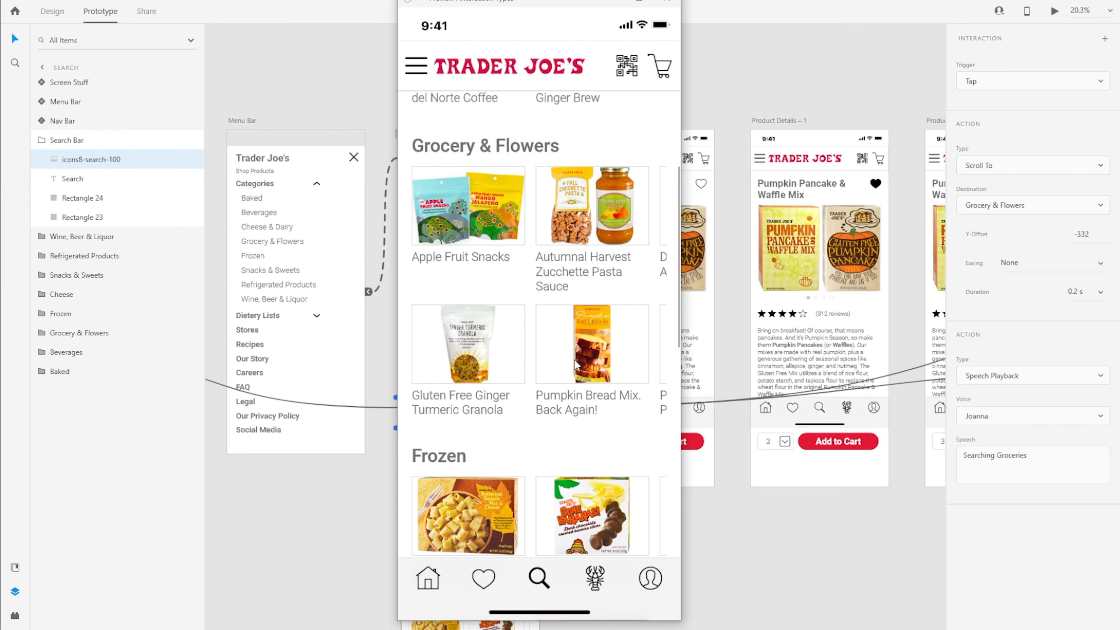
{"action": "scroll", "coordinate": [569, 362], "scroll_direction": "down", "scroll_amount": 2}
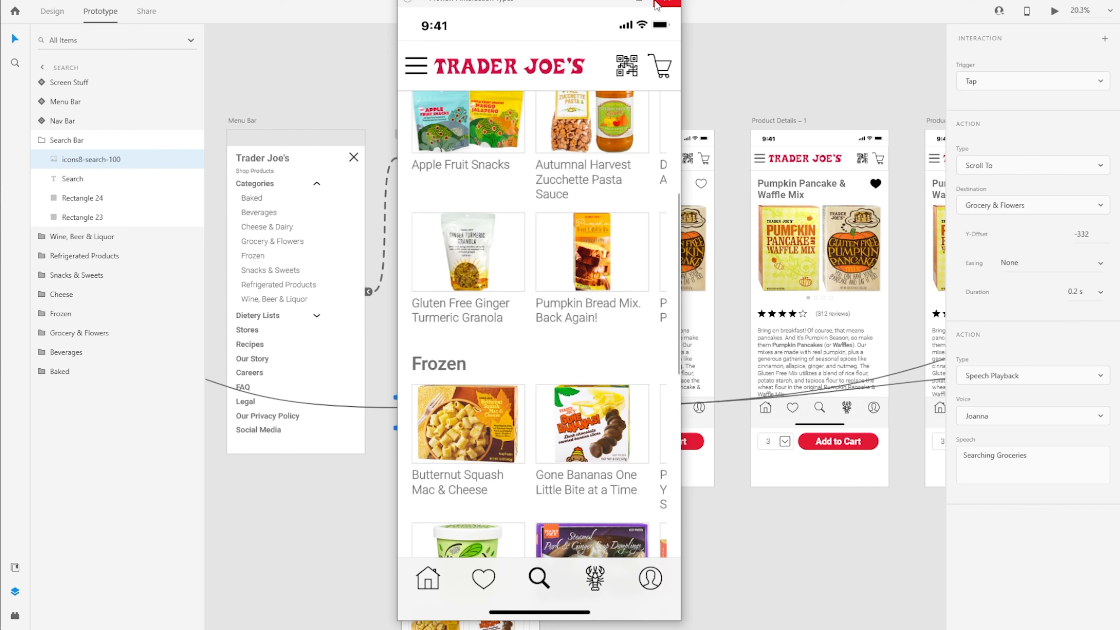
{"action": "left_click", "coordinate": [663, 4]}
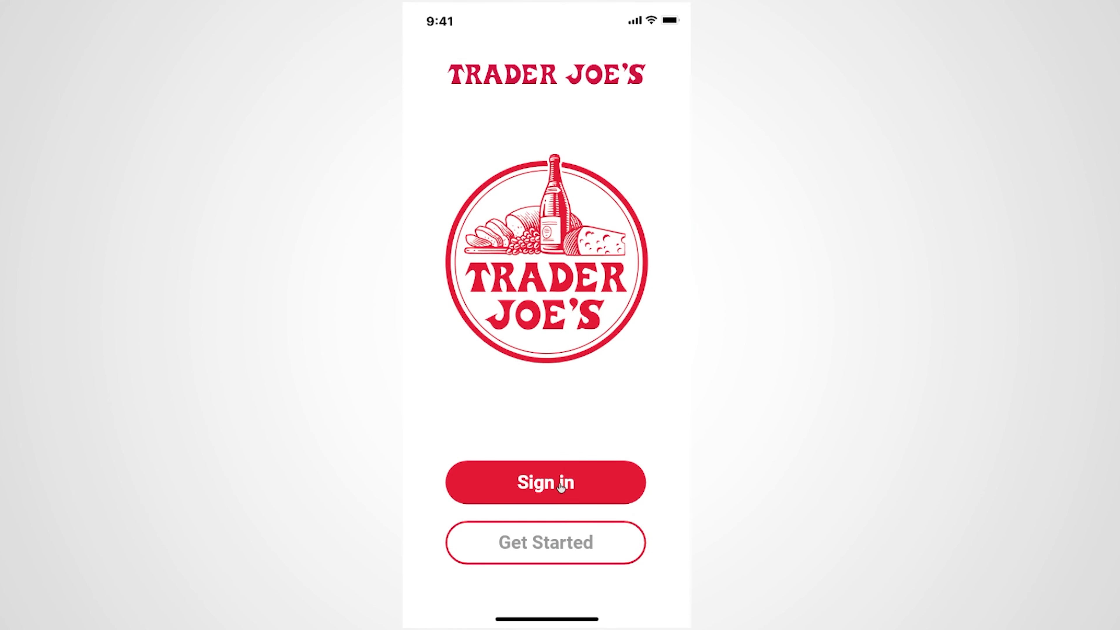
Step: Test the prototype's sign-in and store locator flow, browsing the store list and continuing to the QR code screen
{"action": "left_click", "coordinate": [560, 483]}
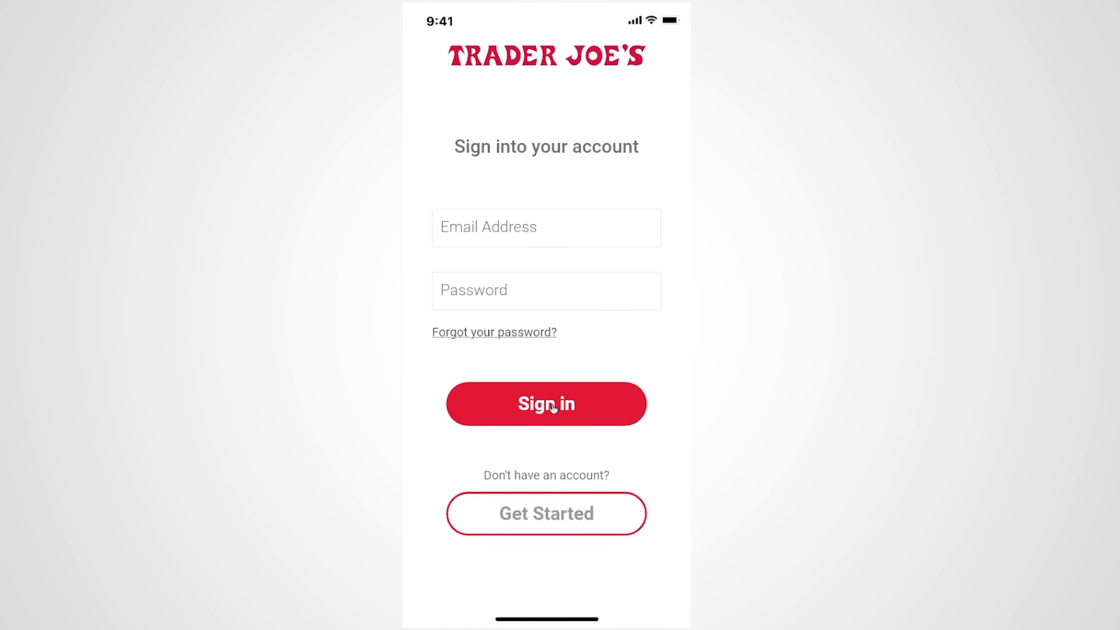
{"action": "left_click", "coordinate": [554, 408]}
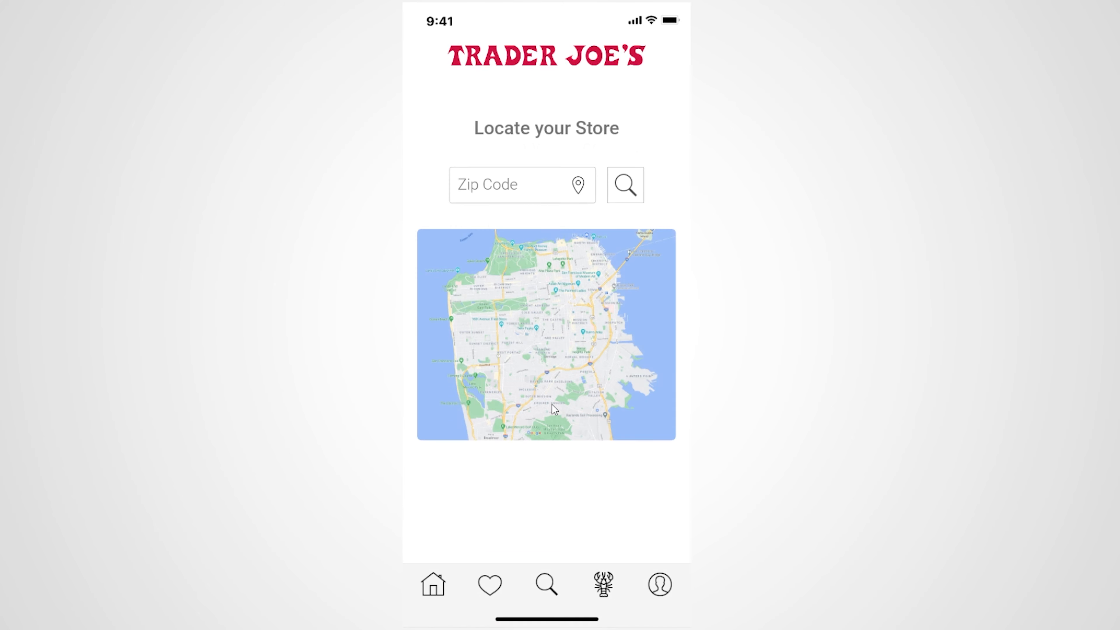
{"action": "left_click", "coordinate": [528, 197]}
{"action": "scroll", "coordinate": [561, 347], "scroll_direction": "down", "scroll_amount": 5}
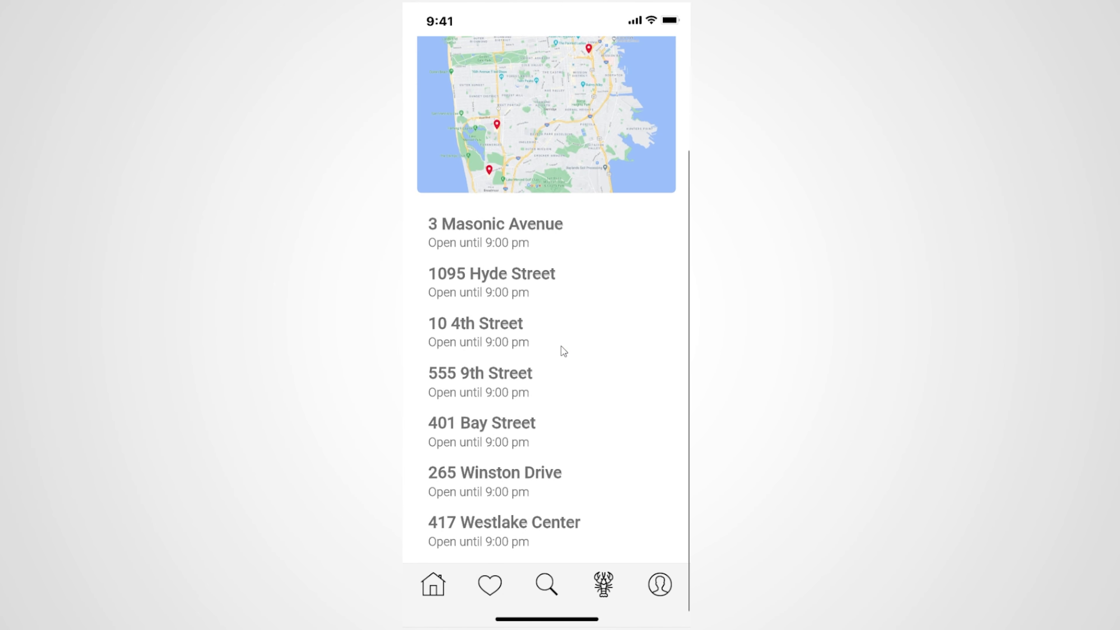
{"action": "scroll", "coordinate": [561, 347], "scroll_direction": "up", "scroll_amount": 5}
{"action": "left_click", "coordinate": [536, 411]}
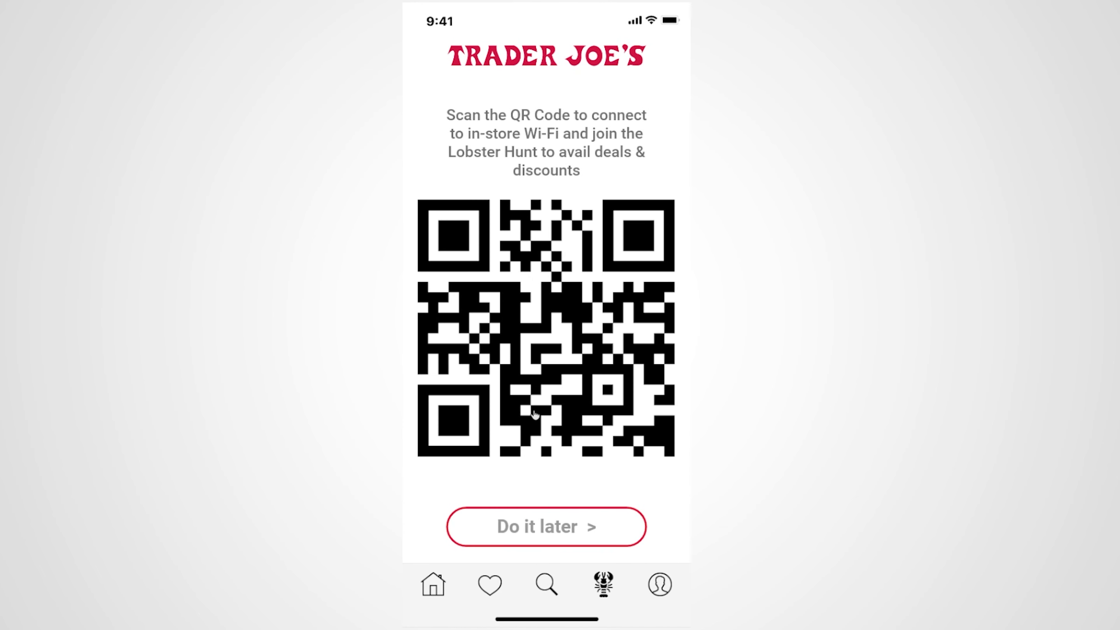
Step: Skip the QR code scan and test the Home screen's What's New carousel, menu overlay and horizontally scrolling Recipes row
{"action": "left_click", "coordinate": [547, 527]}
{"action": "left_click", "coordinate": [681, 234]}
{"action": "left_click", "coordinate": [417, 231]}
{"action": "left_click", "coordinate": [682, 236]}
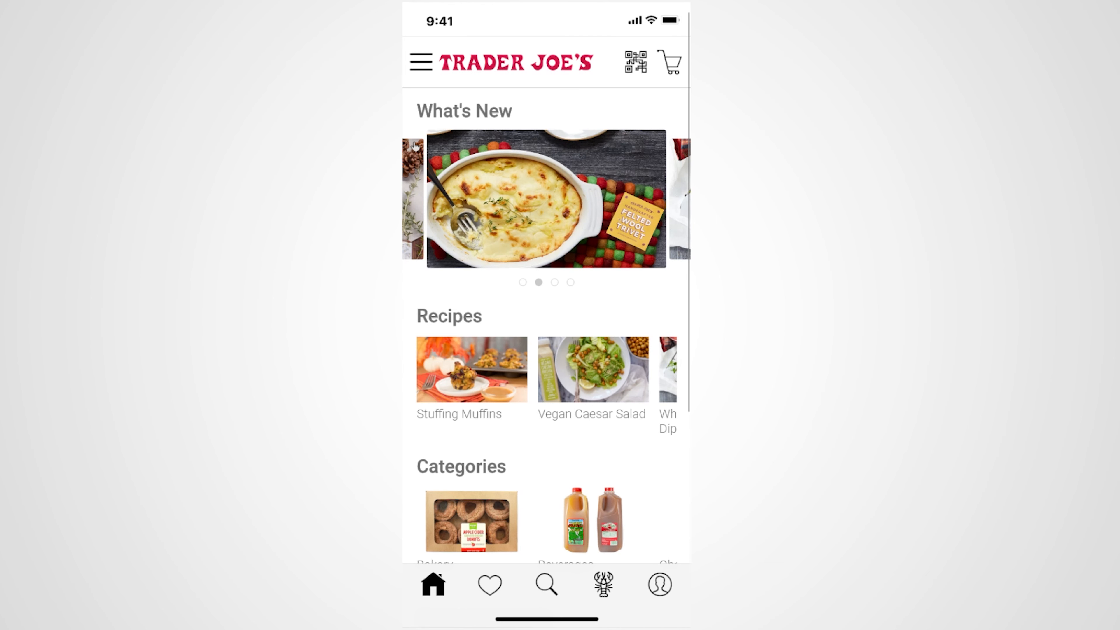
{"action": "left_click", "coordinate": [422, 66]}
{"action": "left_click", "coordinate": [667, 61]}
{"action": "left_click_drag", "start_coordinate": [596, 410], "coordinate": [410, 400]}
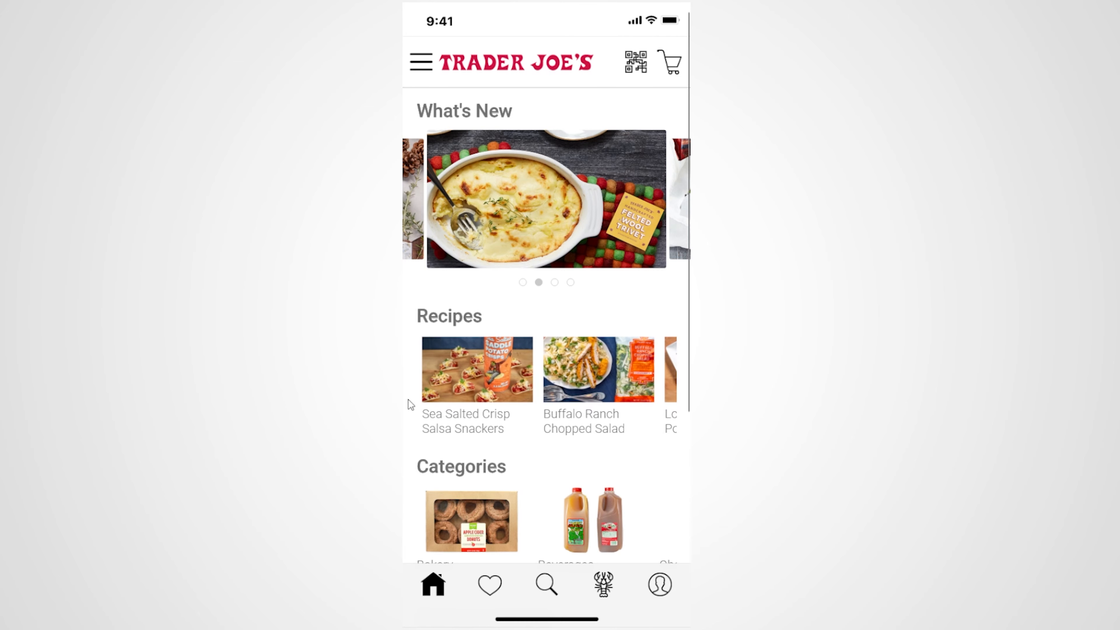
Step: Open the Recipes screen in the prototype, browse its list, and test switching to Favorites and back to Recipes
{"action": "left_click", "coordinate": [488, 416]}
{"action": "scroll", "coordinate": [495, 408], "scroll_direction": "down", "scroll_amount": 10}
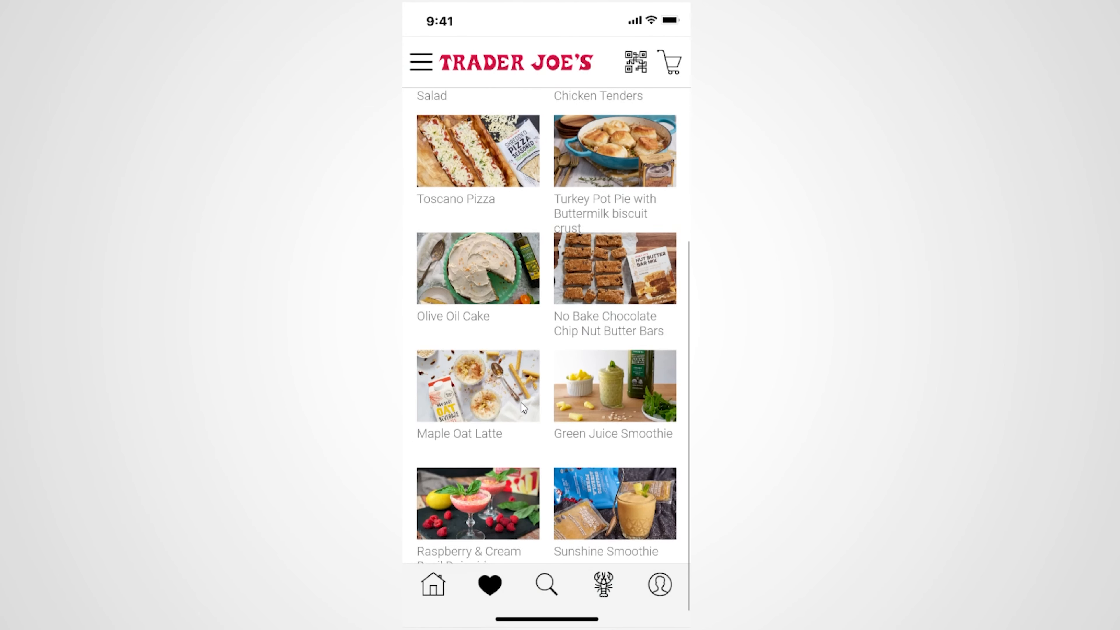
{"action": "scroll", "coordinate": [524, 400], "scroll_direction": "up", "scroll_amount": 10}
{"action": "left_click", "coordinate": [615, 105]}
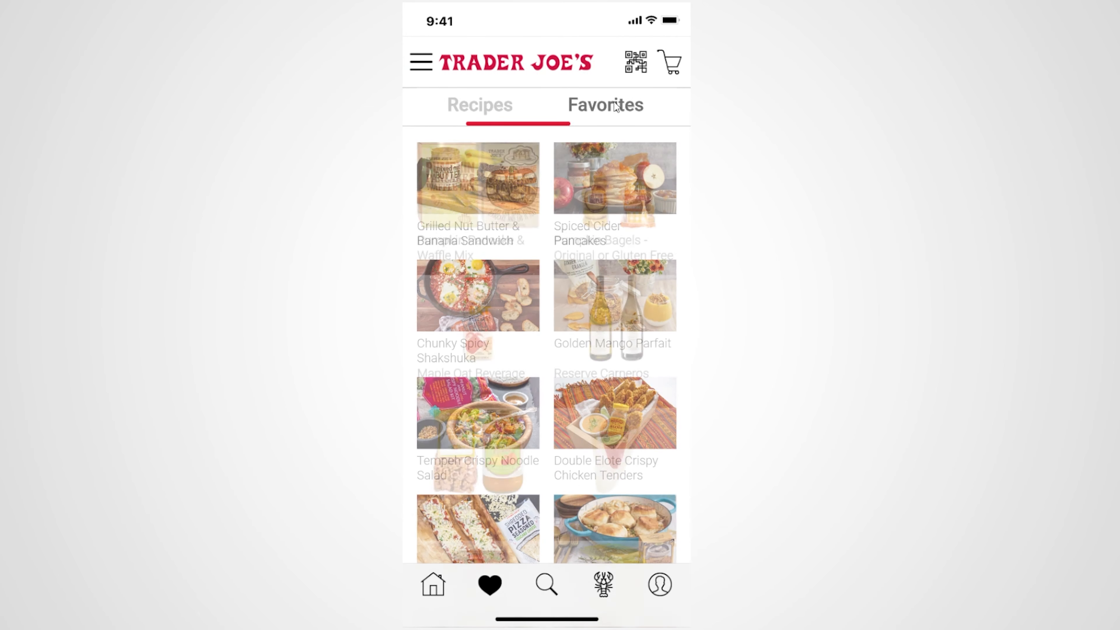
{"action": "left_click", "coordinate": [488, 106]}
Step: Open the prototype's Search screen and test horizontal scrolling in the Baked, Beverages and Grocery & Flowers groups
{"action": "left_click", "coordinate": [547, 586]}
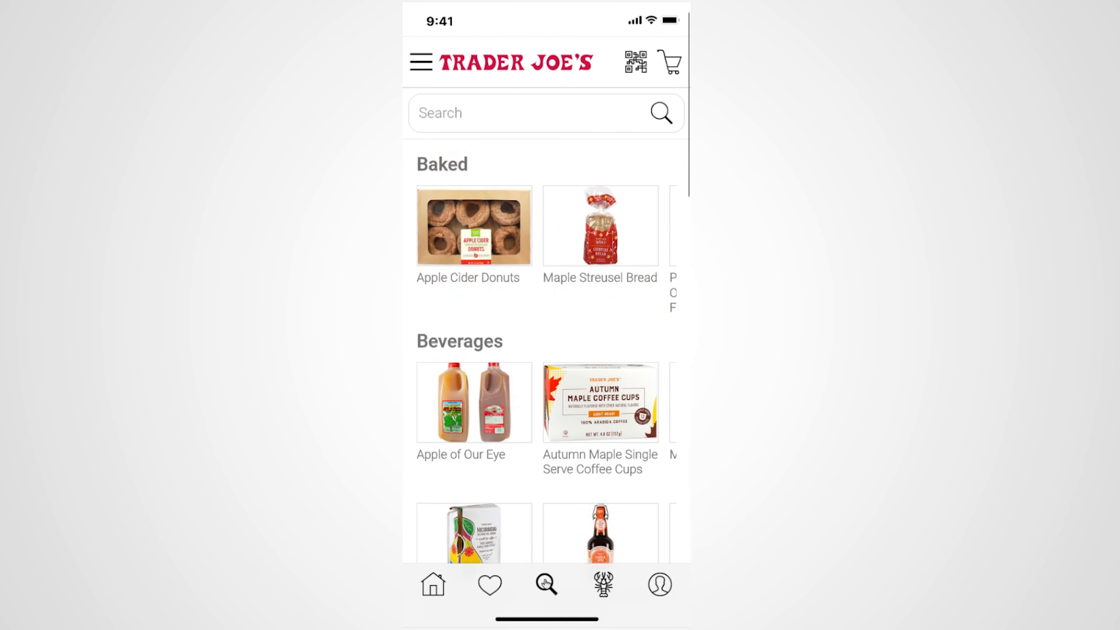
{"action": "scroll", "coordinate": [616, 260], "scroll_direction": "right", "scroll_amount": 3}
{"action": "scroll", "coordinate": [549, 463], "scroll_direction": "down", "scroll_amount": 5}
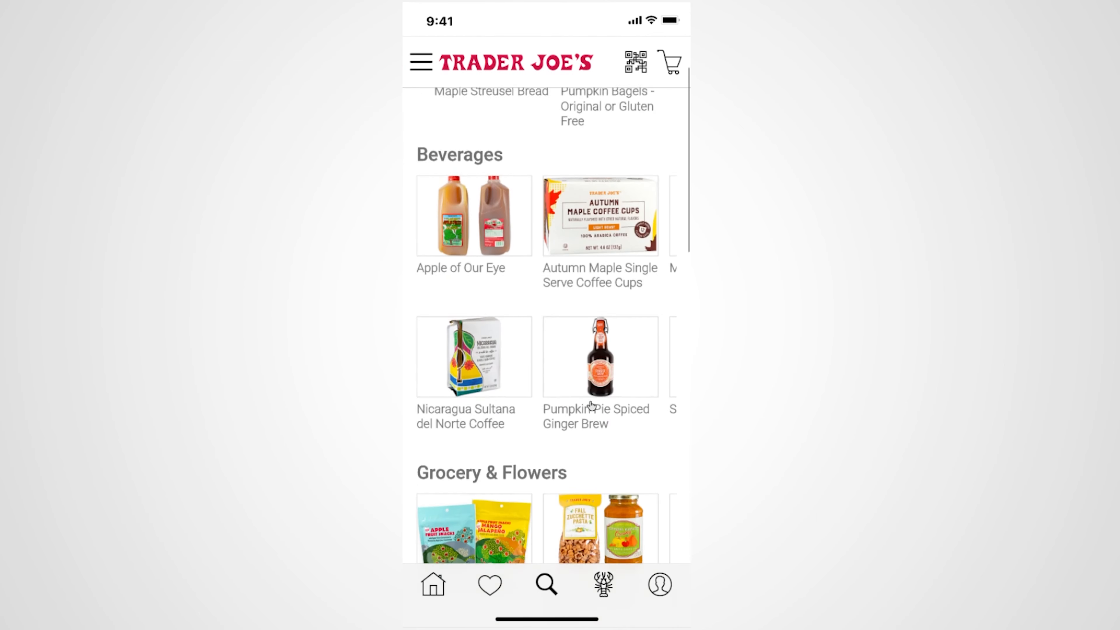
{"action": "scroll", "coordinate": [593, 412], "scroll_direction": "right", "scroll_amount": 3}
{"action": "scroll", "coordinate": [532, 527], "scroll_direction": "down", "scroll_amount": 7}
{"action": "scroll", "coordinate": [419, 326], "scroll_direction": "right", "scroll_amount": 3}
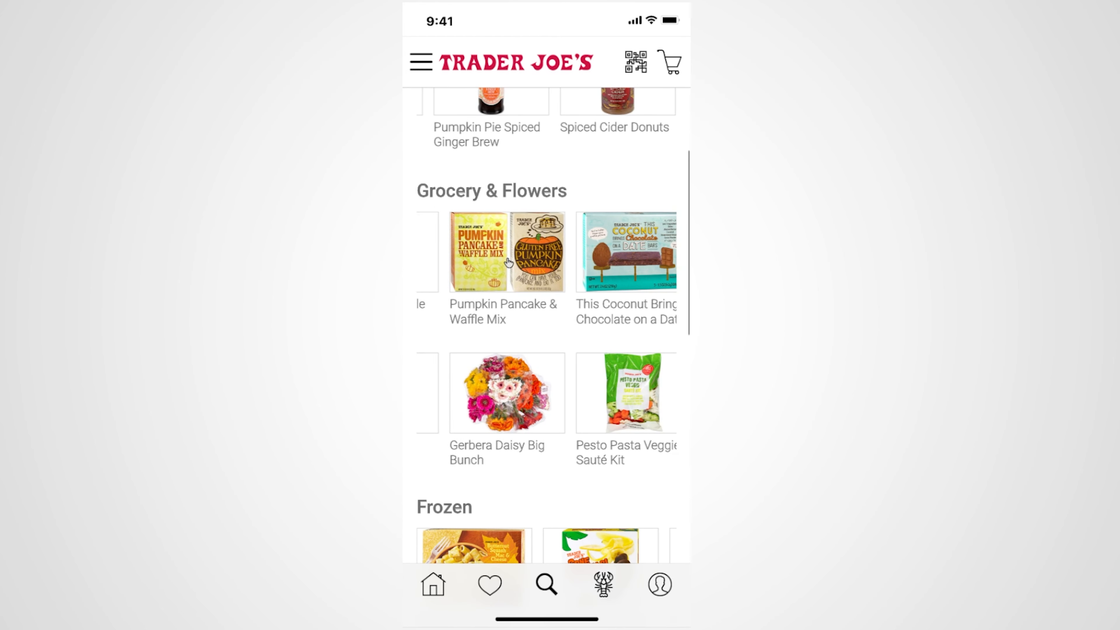
Step: Open the Pumpkin Pancake & Waffle Mix product screen in the prototype, test its favorite heart, and add the product to the cart
{"action": "left_click", "coordinate": [509, 262]}
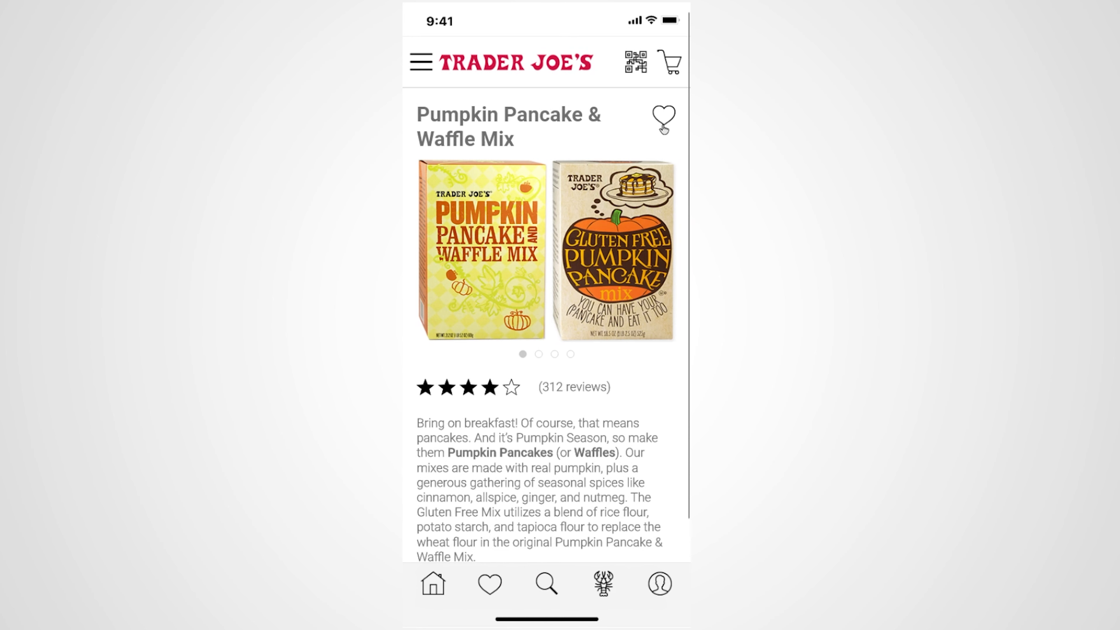
{"action": "left_click", "coordinate": [663, 128]}
{"action": "scroll", "coordinate": [614, 182], "scroll_direction": "down", "scroll_amount": 3}
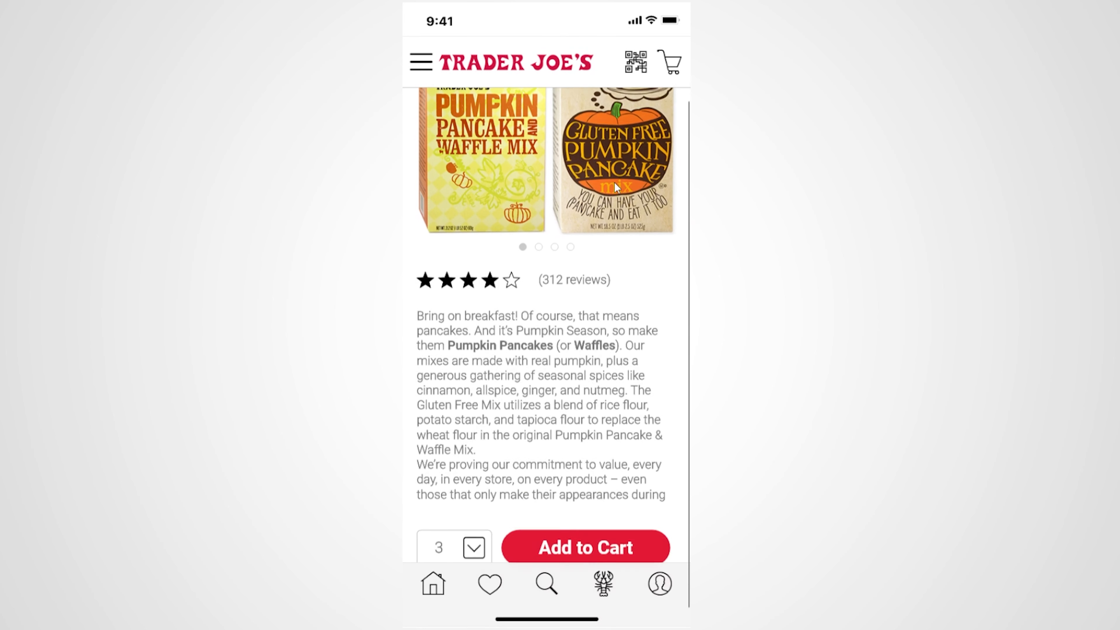
{"action": "left_click", "coordinate": [575, 531]}
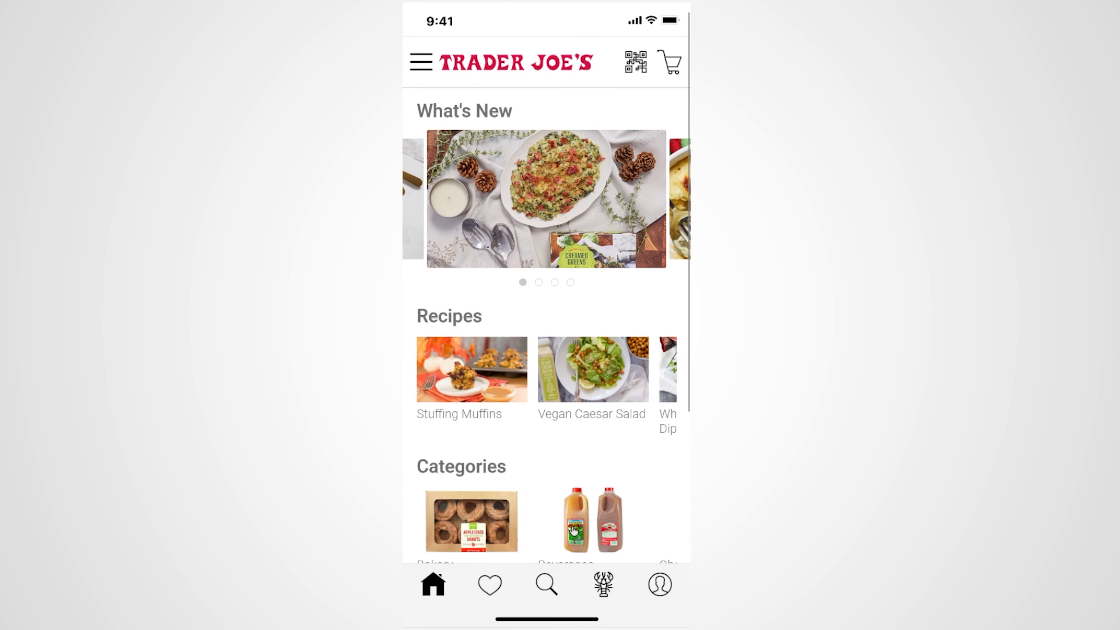
Step: Test opening and closing the menu overlay, and try the lobster hunt by tapping the red lobster and continuing shopping from the barcode screen
{"action": "left_click", "coordinate": [428, 62]}
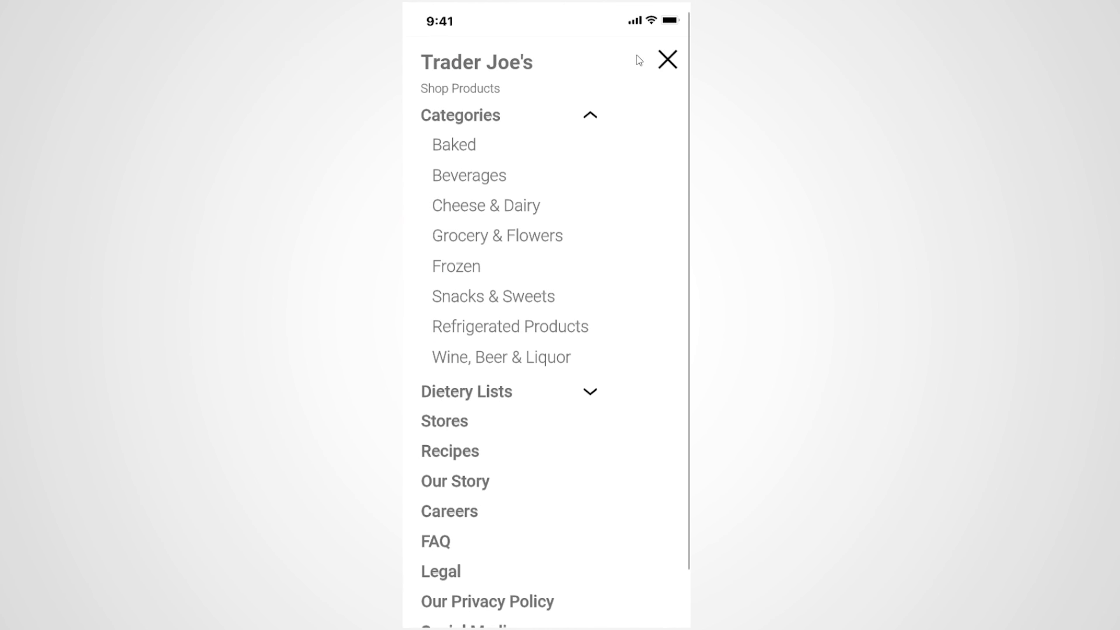
{"action": "left_click", "coordinate": [667, 60]}
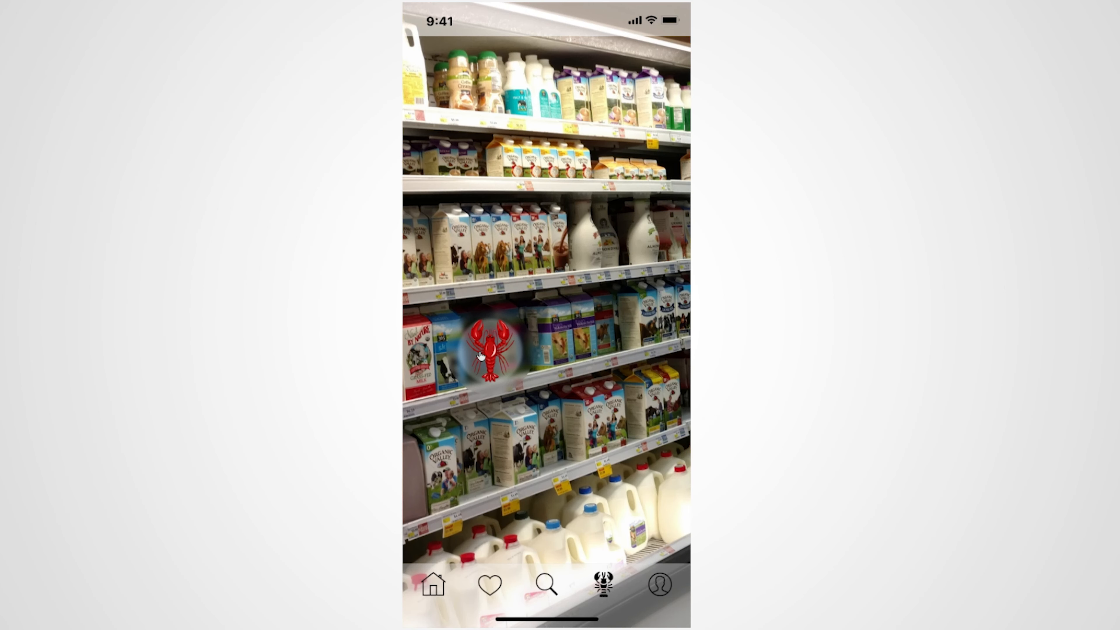
{"action": "left_click", "coordinate": [485, 351]}
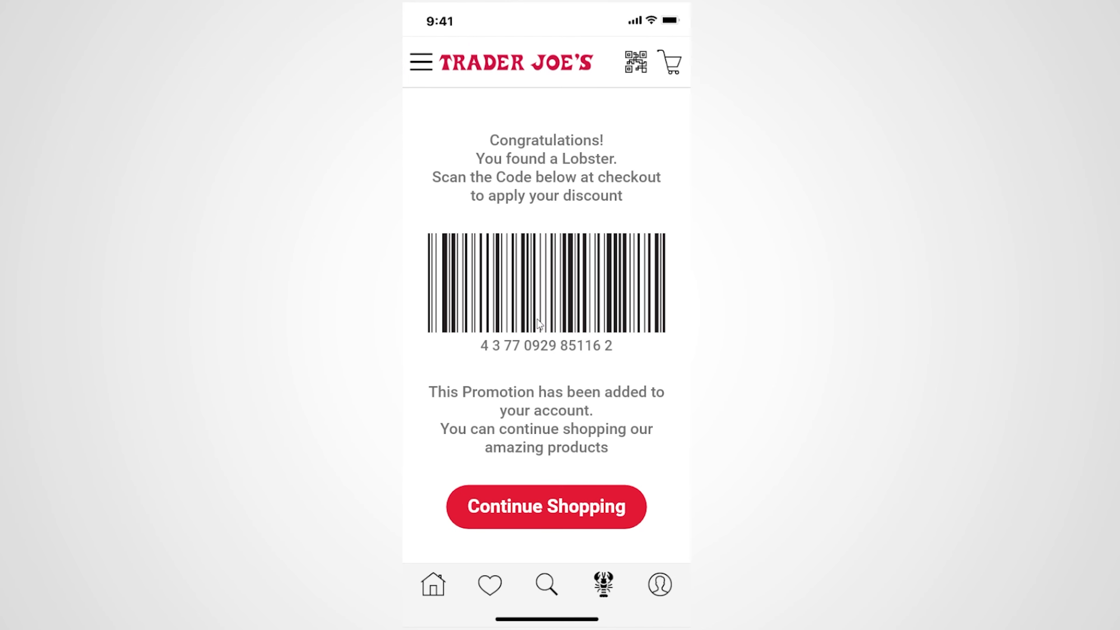
{"action": "left_click", "coordinate": [556, 508]}
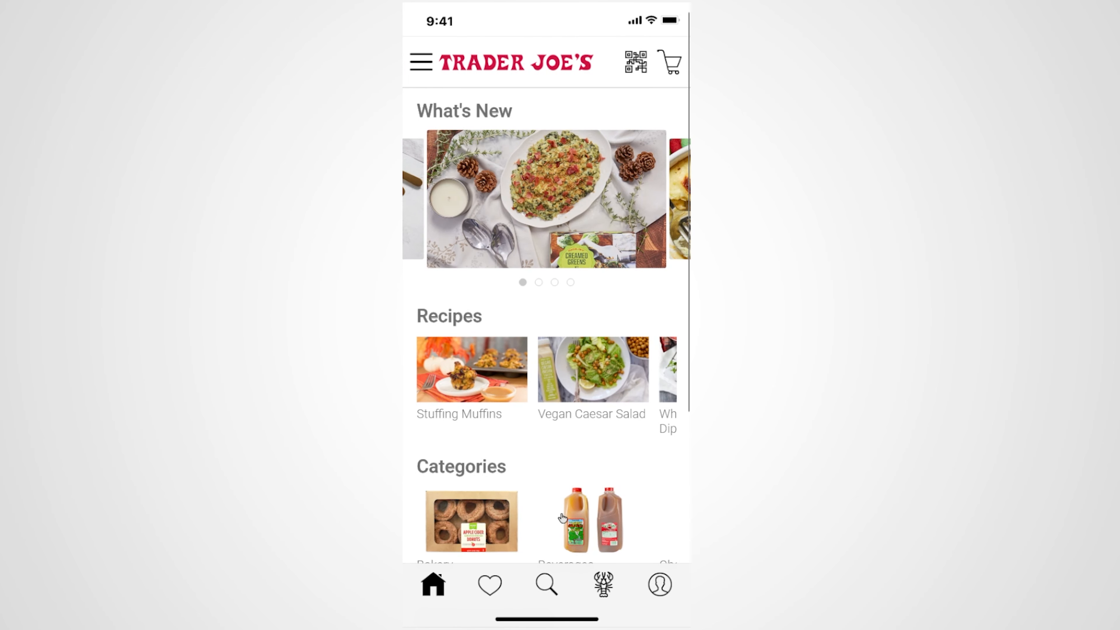
Step: Open the Your Account screen in the prototype and test logging out
{"action": "left_click", "coordinate": [659, 584]}
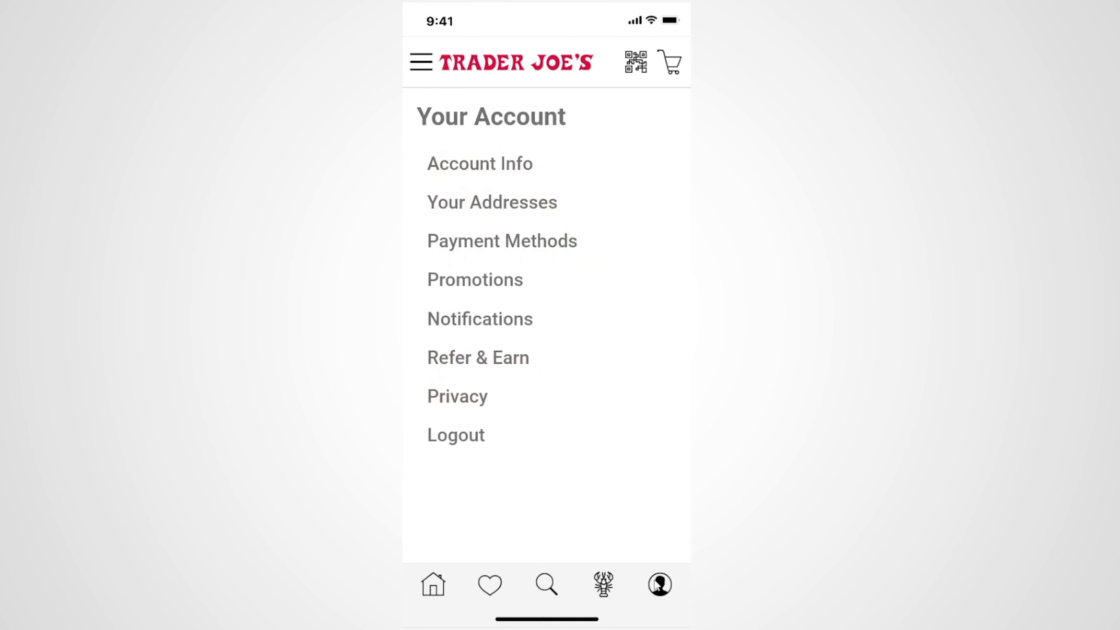
{"action": "left_click", "coordinate": [450, 437]}
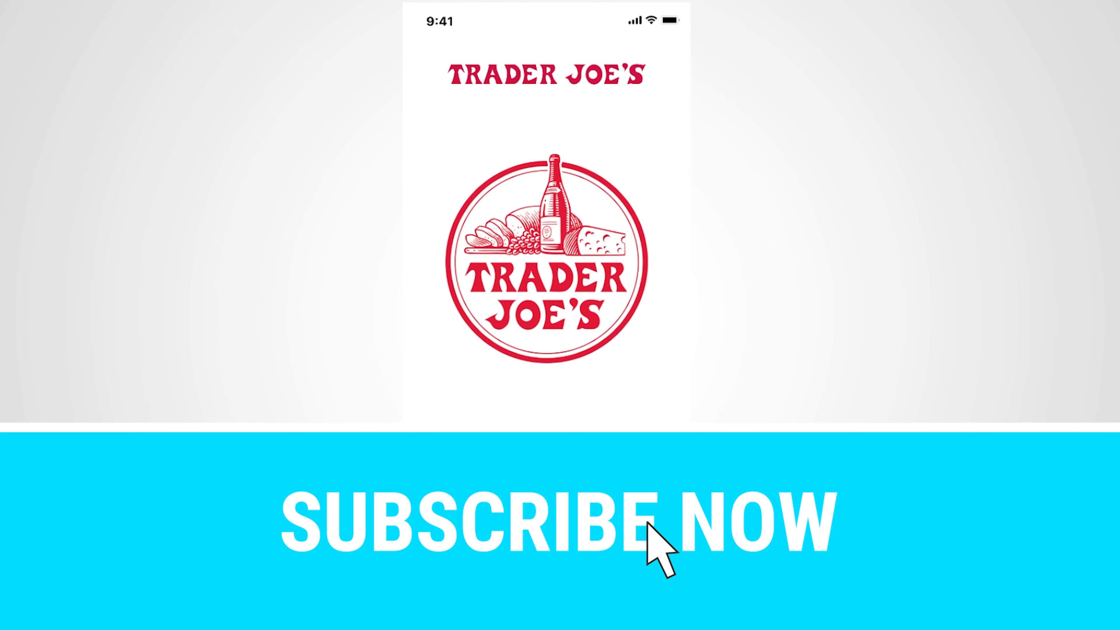